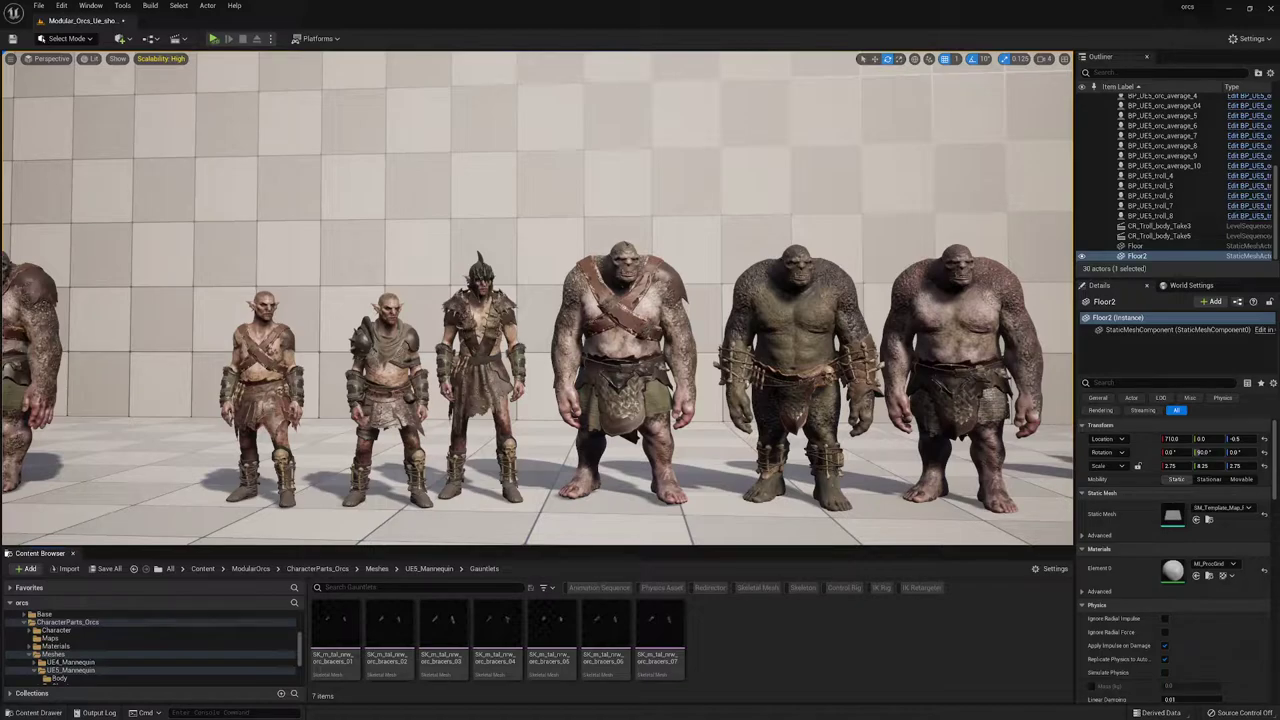
# Step: Simulate the level with an orc selected to view the characters' animations, and stop the simulation
pyautogui.hotkey('alt', 'p')
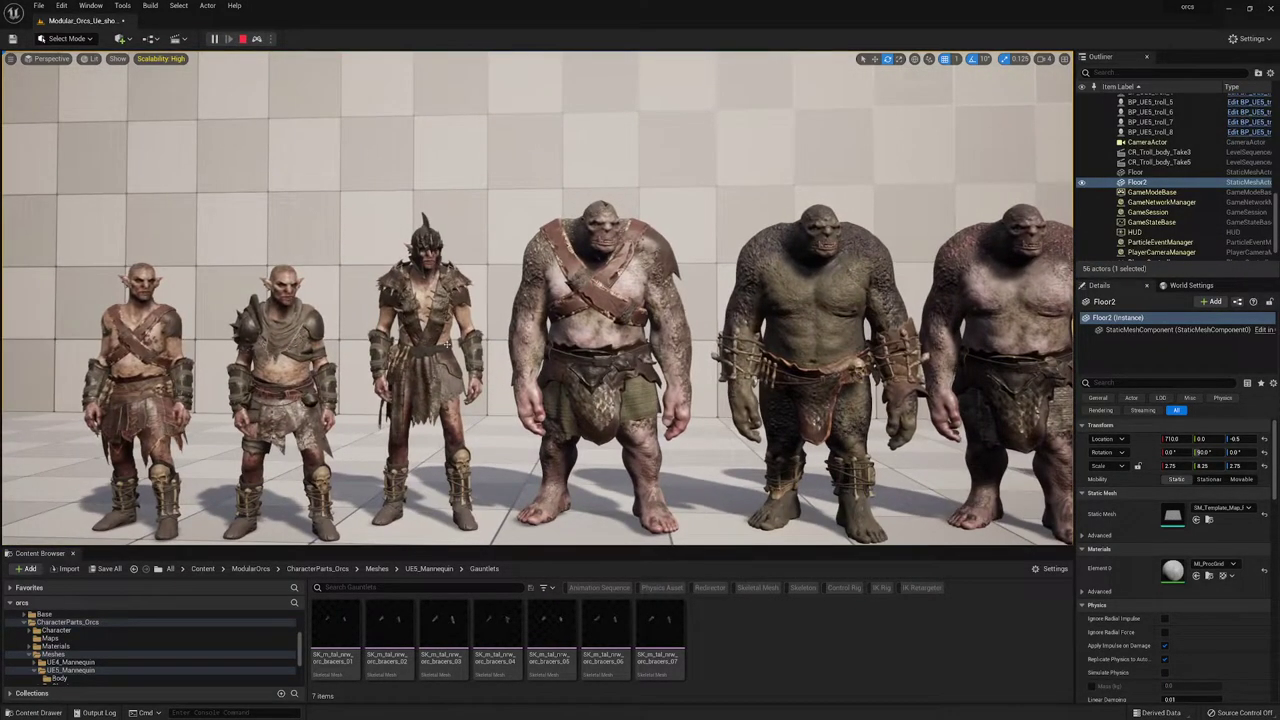
pyautogui.click(447, 344)
pyautogui.moveTo(430, 372); pyautogui.dragTo(456, 366)
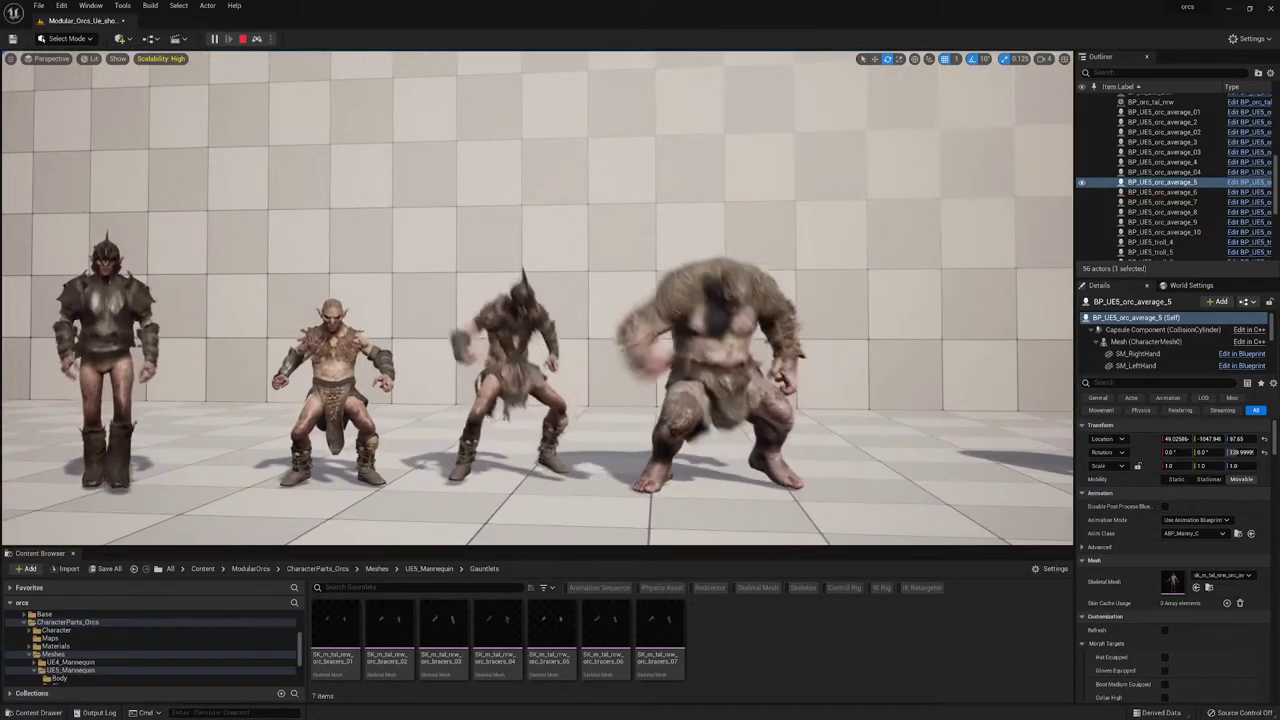
pyautogui.click(242, 39)
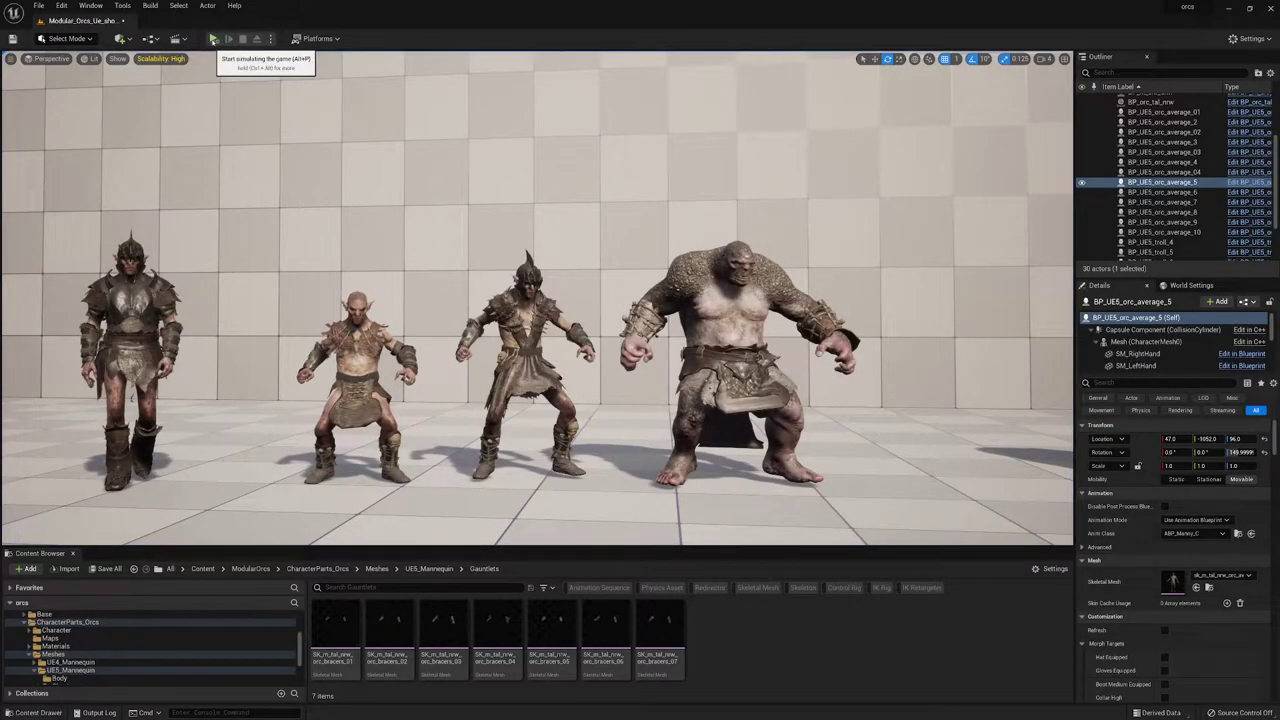
# Step: Run the simulation in a full-screen viewport, inspect the animated orcs and trolls, and restore the editor layout
pyautogui.click(213, 39)
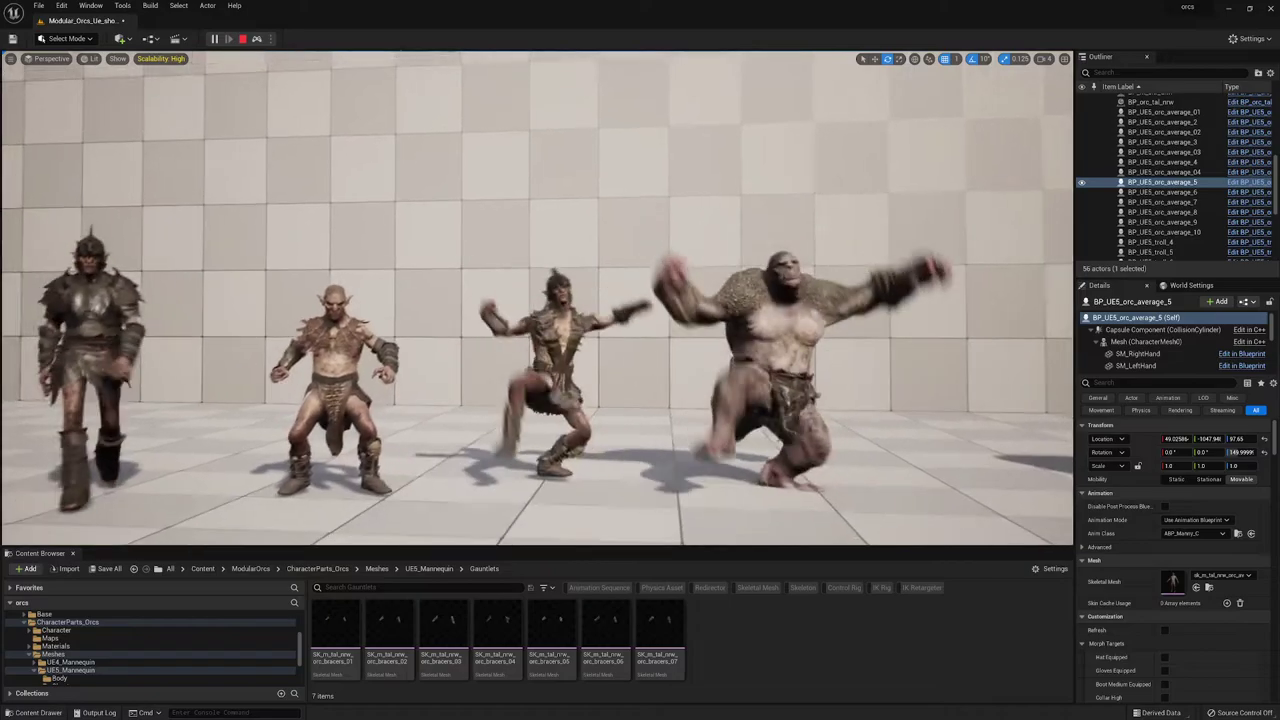
pyautogui.press('F11')
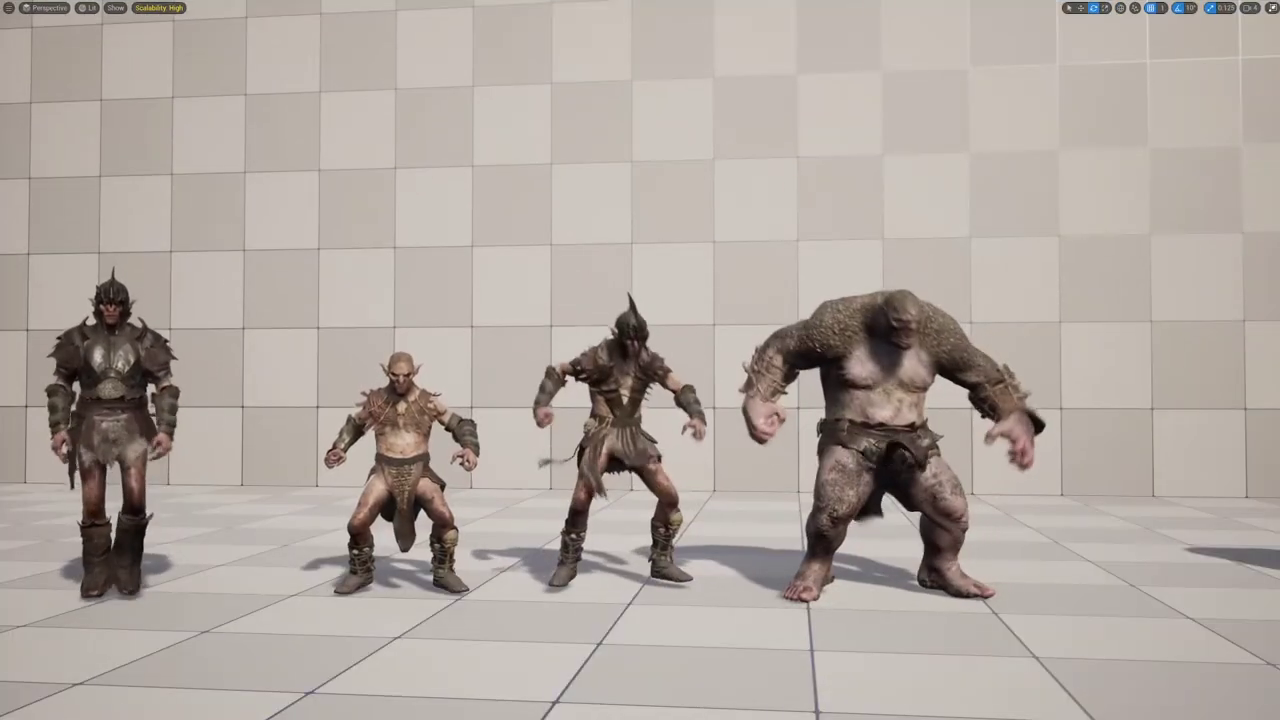
pyautogui.moveTo(816, 387); pyautogui.dragTo(846, 425, button='right')
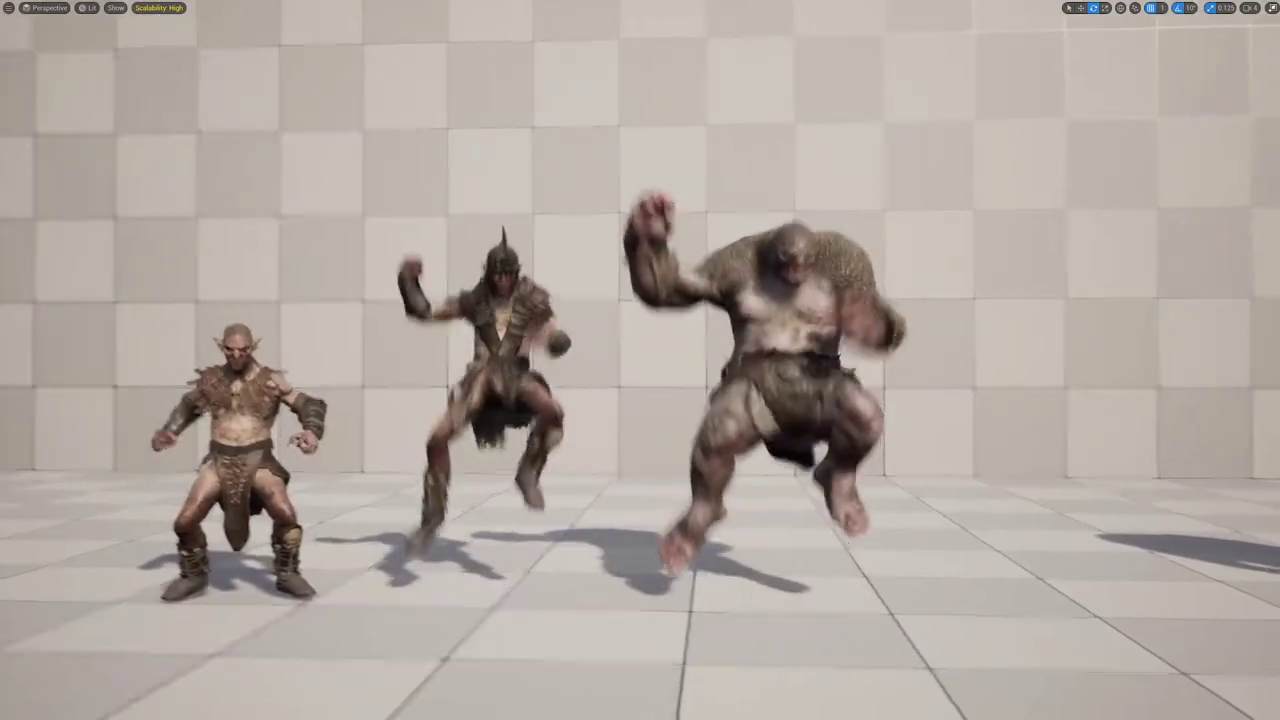
pyautogui.press('s')
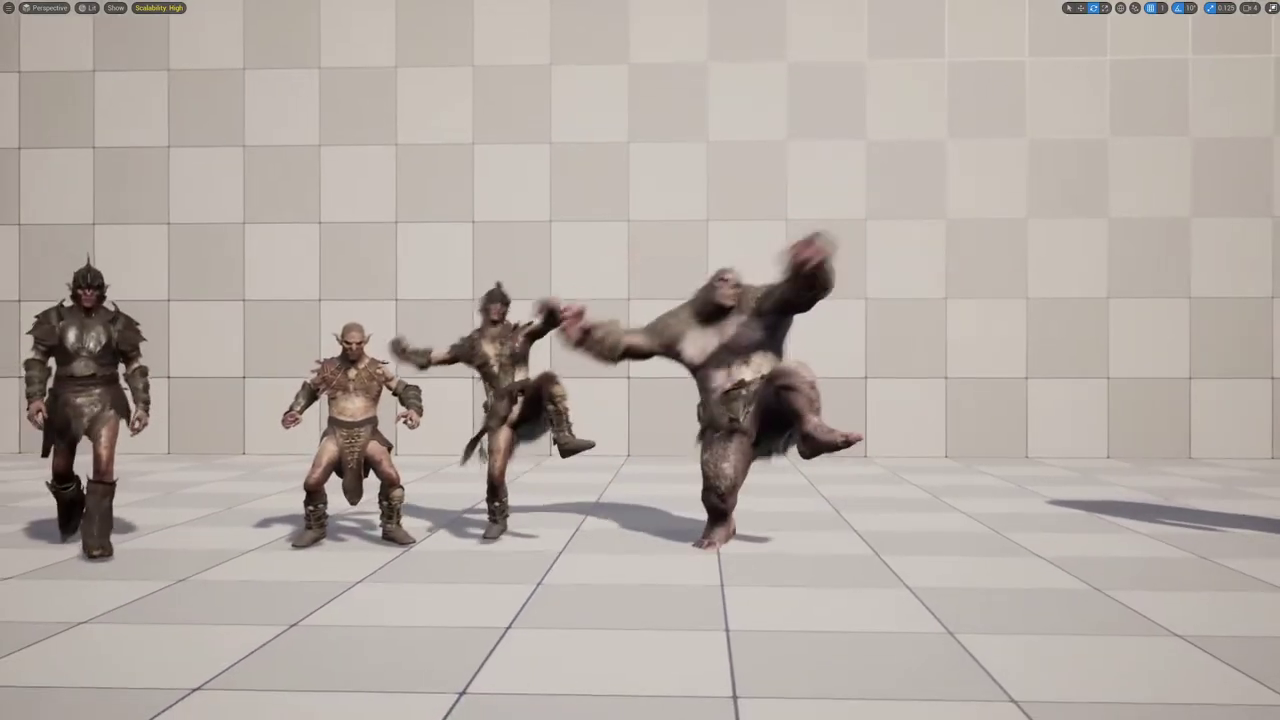
pyautogui.press('d')
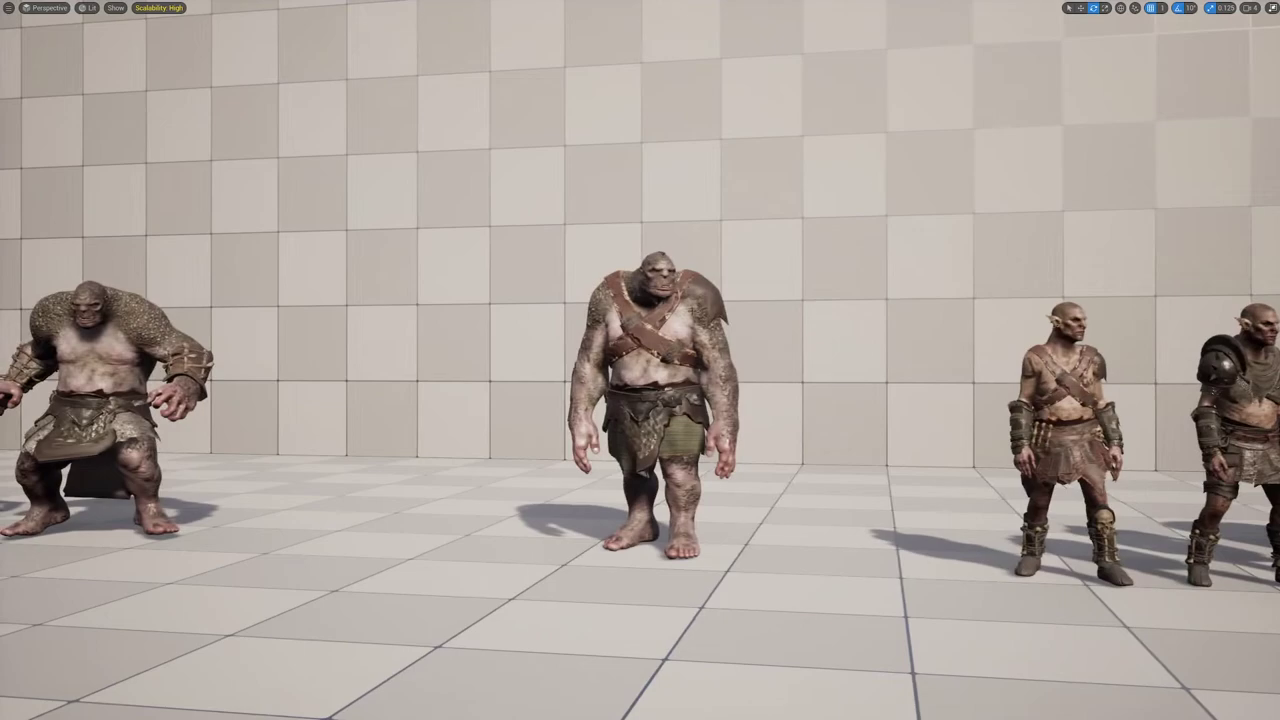
pyautogui.press('F11')
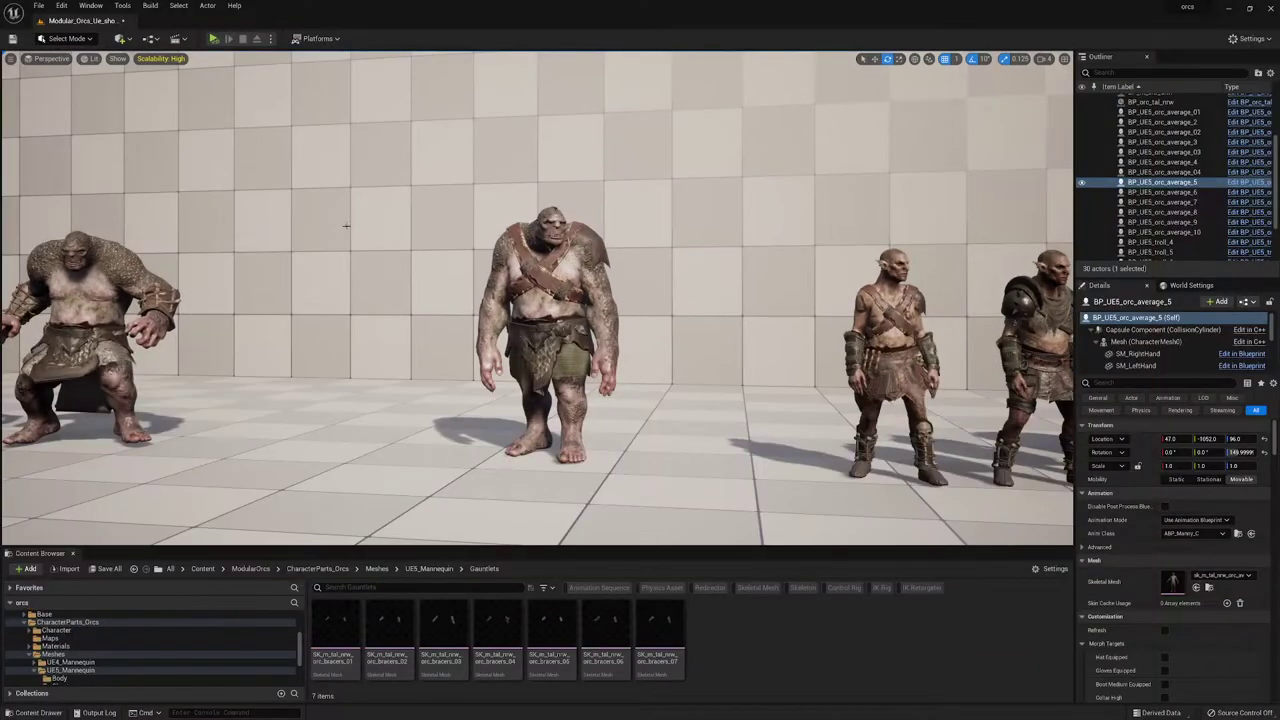
# Step: Test the level with a short simulation and a play session controlling the troll, and end the session
pyautogui.click(213, 38)
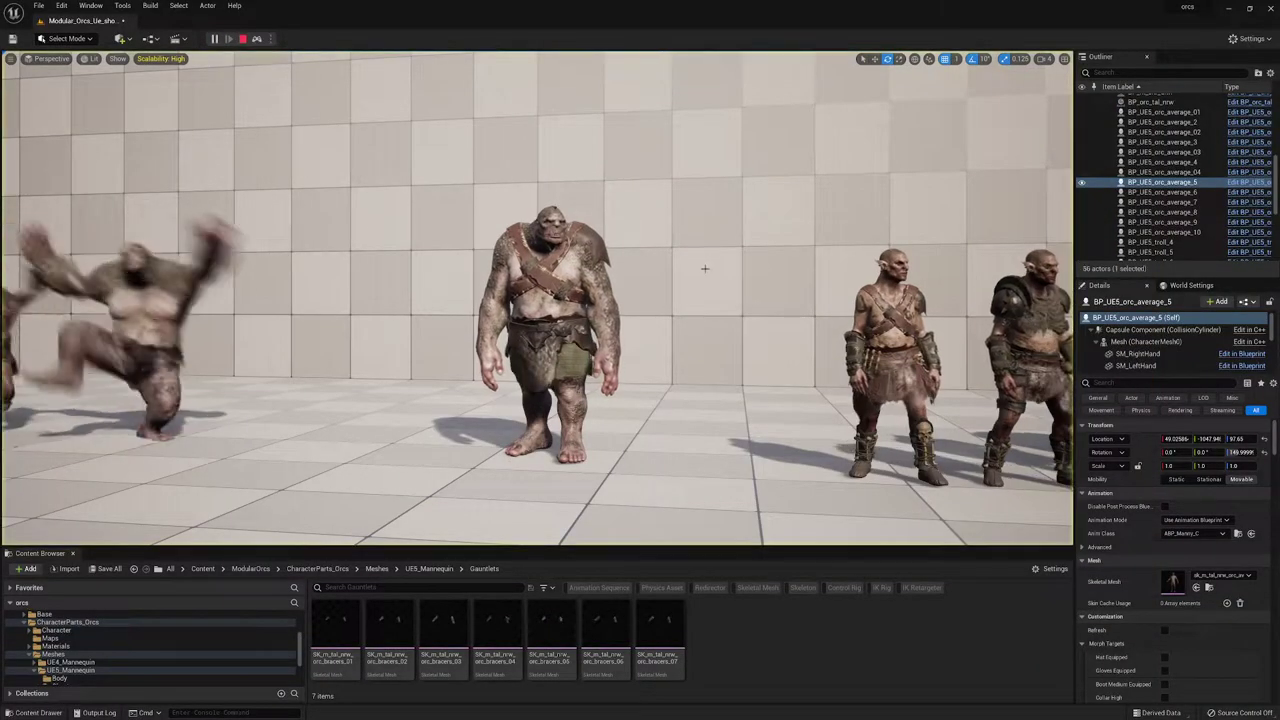
pyautogui.click(243, 38)
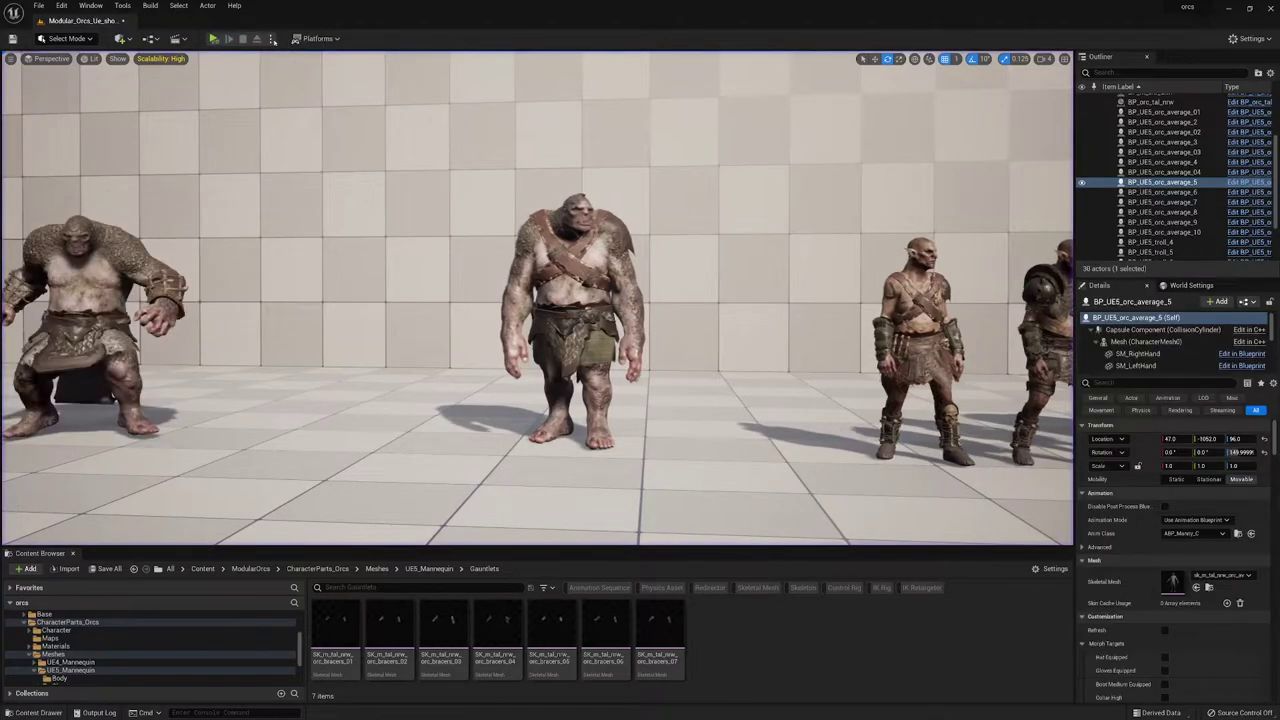
pyautogui.click(318, 66)
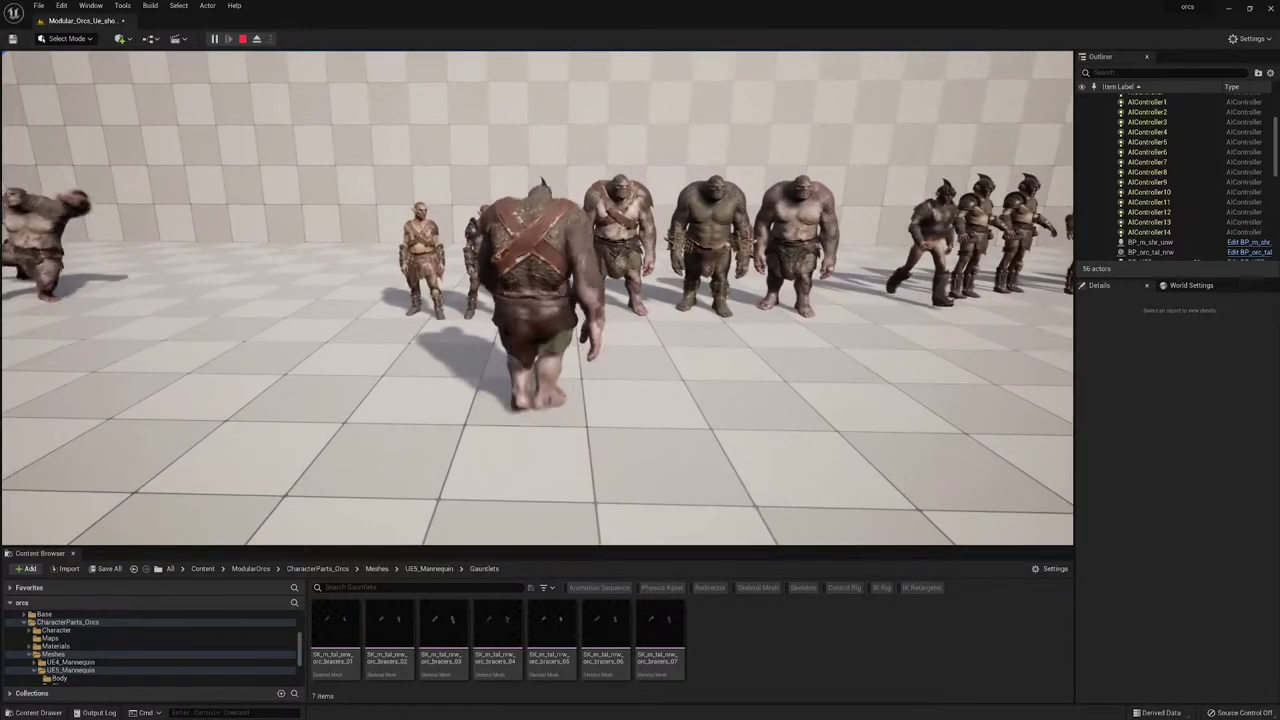
pyautogui.press('Escape')
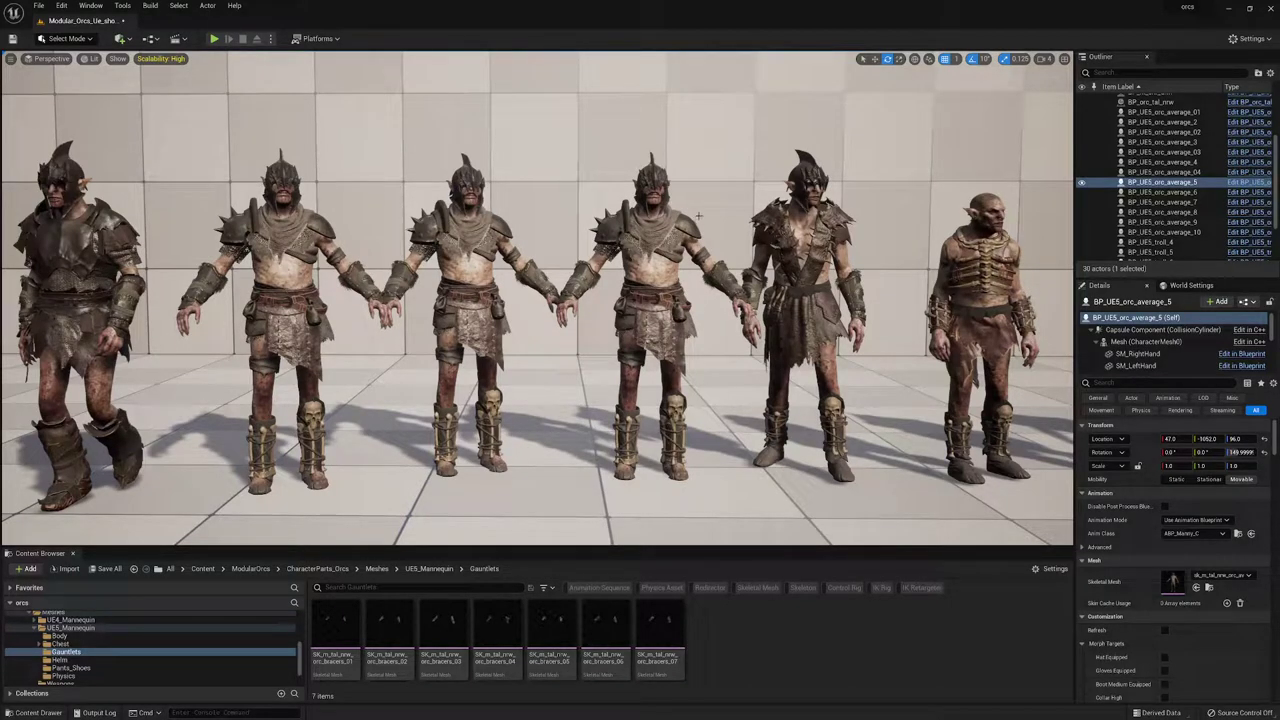
# Step: Simulate the level and examine the face and outfit of the bald MetaHuman orc up close, and end the simulation
pyautogui.moveTo(699, 216); pyautogui.dragTo(1065, 170, button='middle')
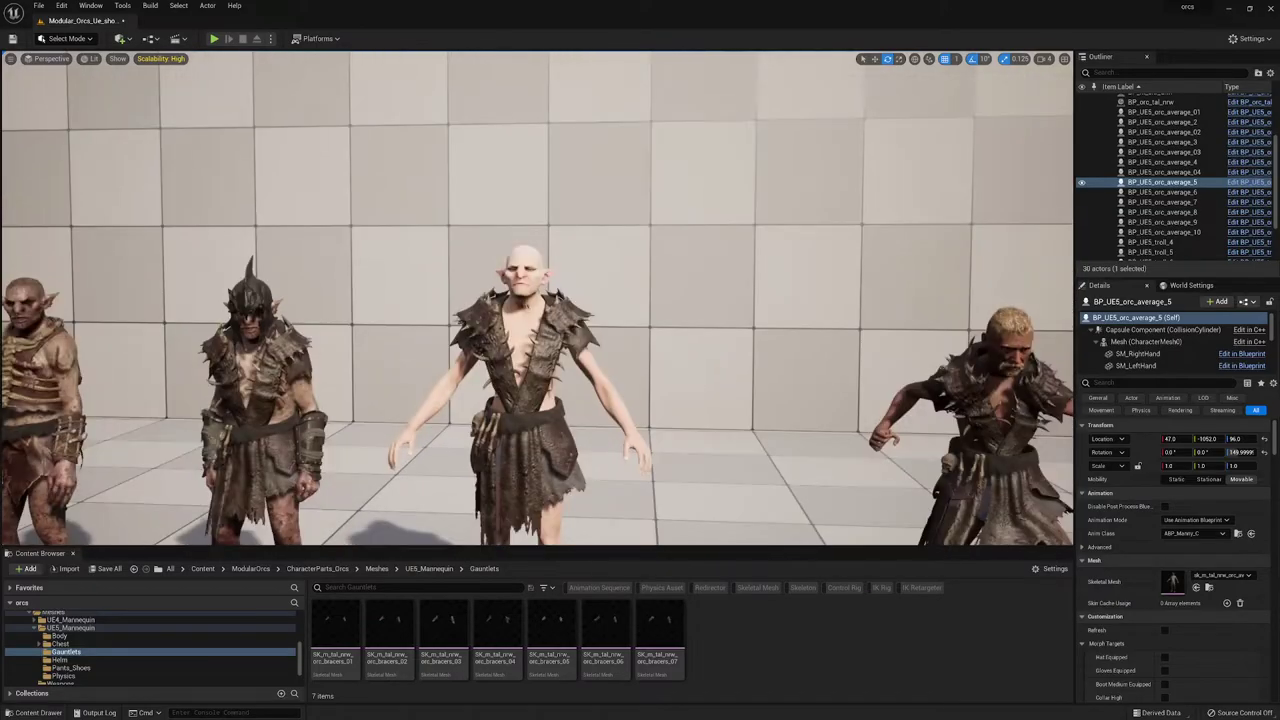
pyautogui.press('w')
pyautogui.moveTo(700, 214); pyautogui.dragTo(612, 208, button='right')
pyautogui.hotkey('alt', 's')
pyautogui.press('w')
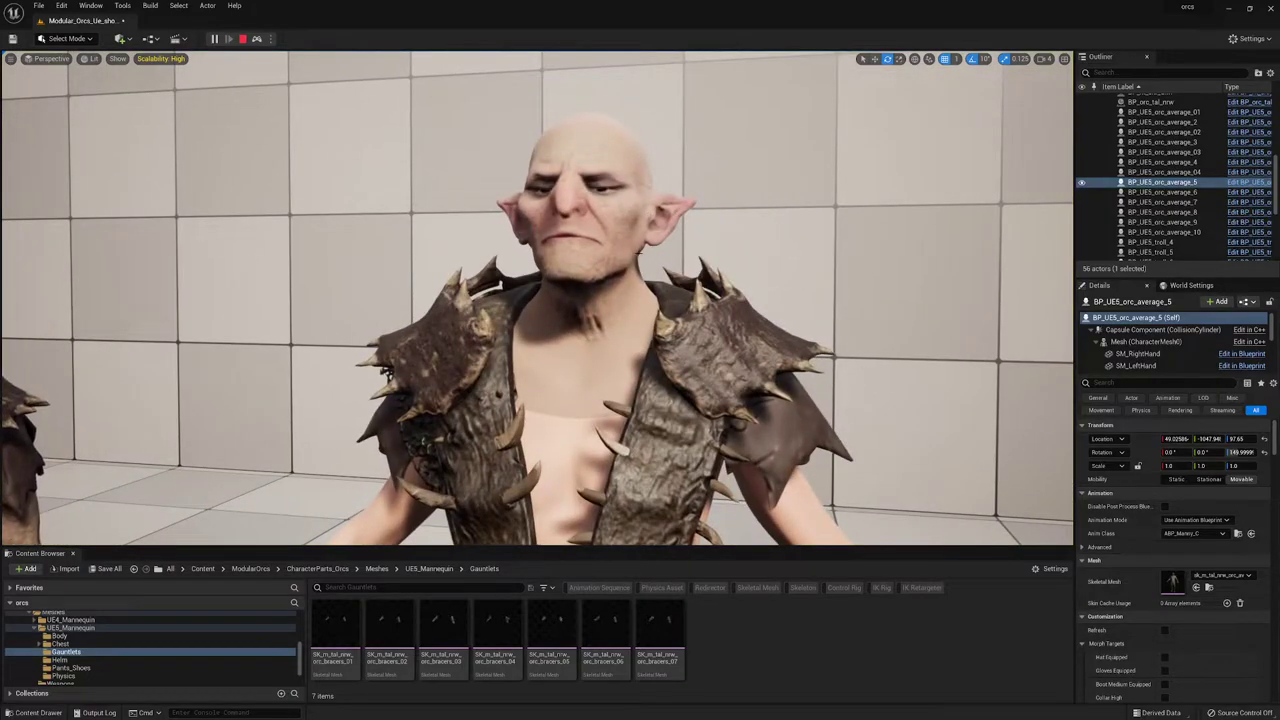
pyautogui.press('w')
pyautogui.moveTo(639, 253); pyautogui.dragTo(666, 231, button='right')
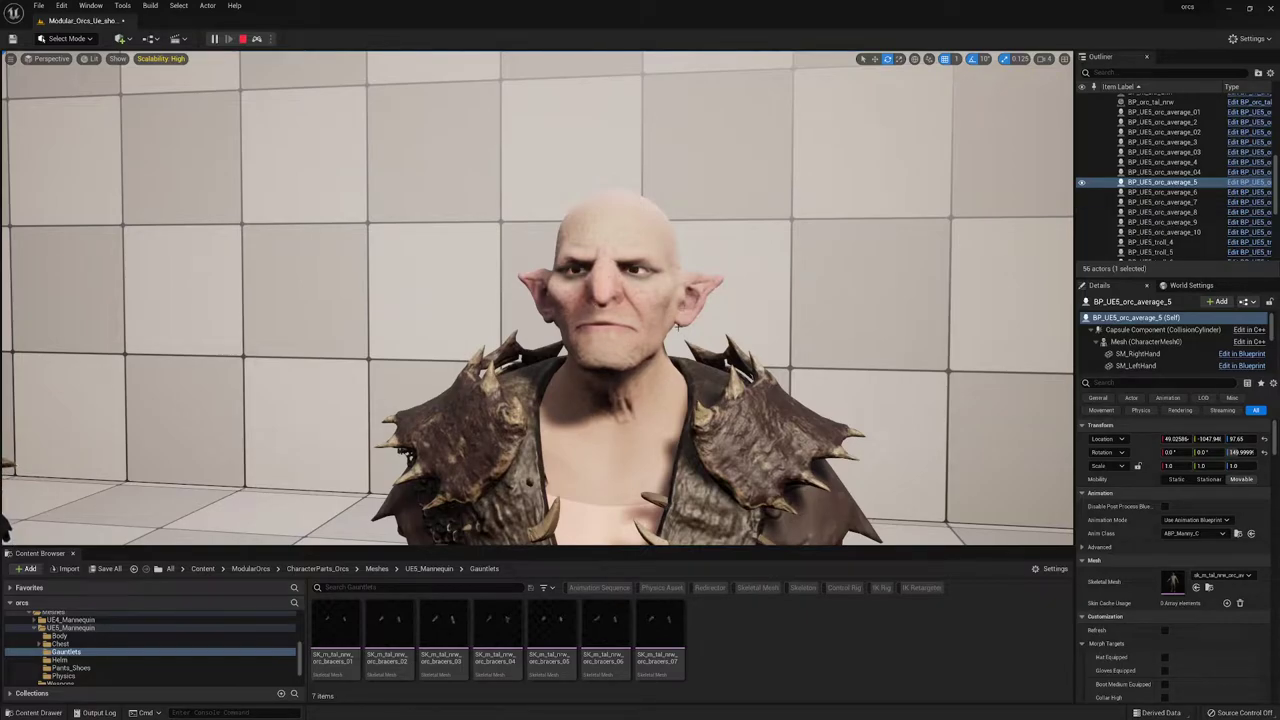
pyautogui.moveTo(713, 349); pyautogui.dragTo(760, 370, button='right')
pyautogui.press('s')
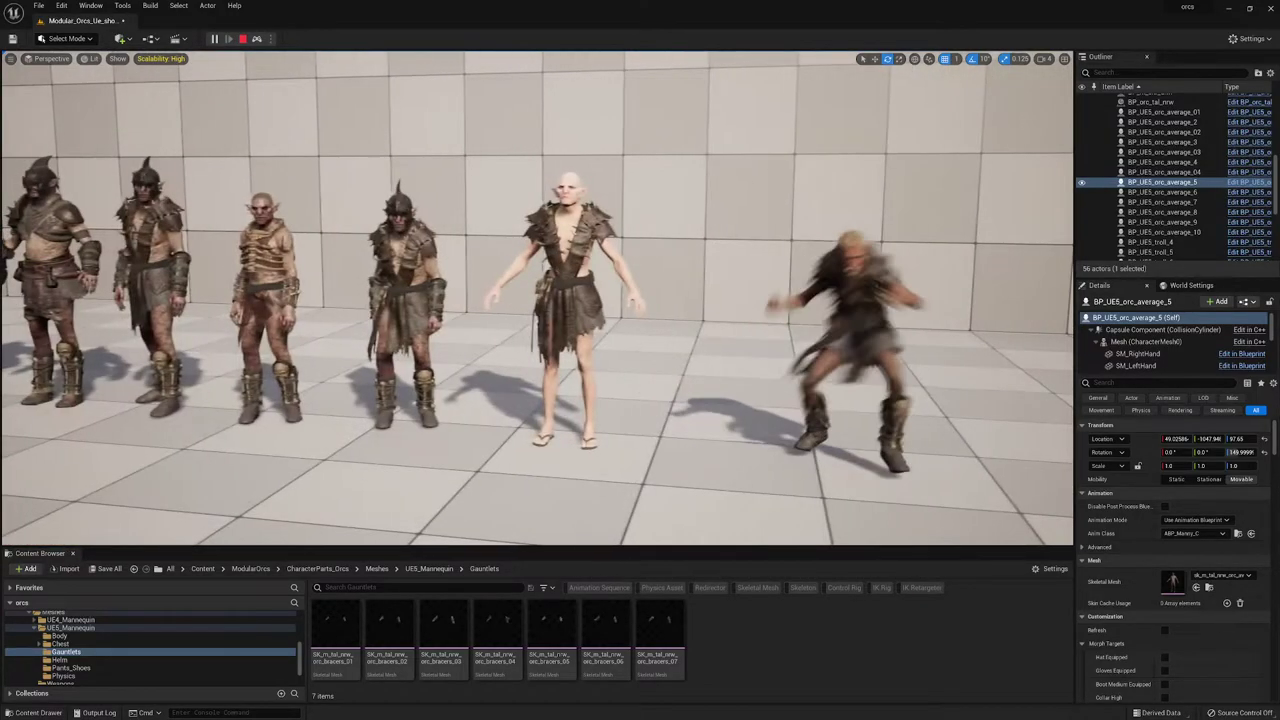
pyautogui.press('Escape')
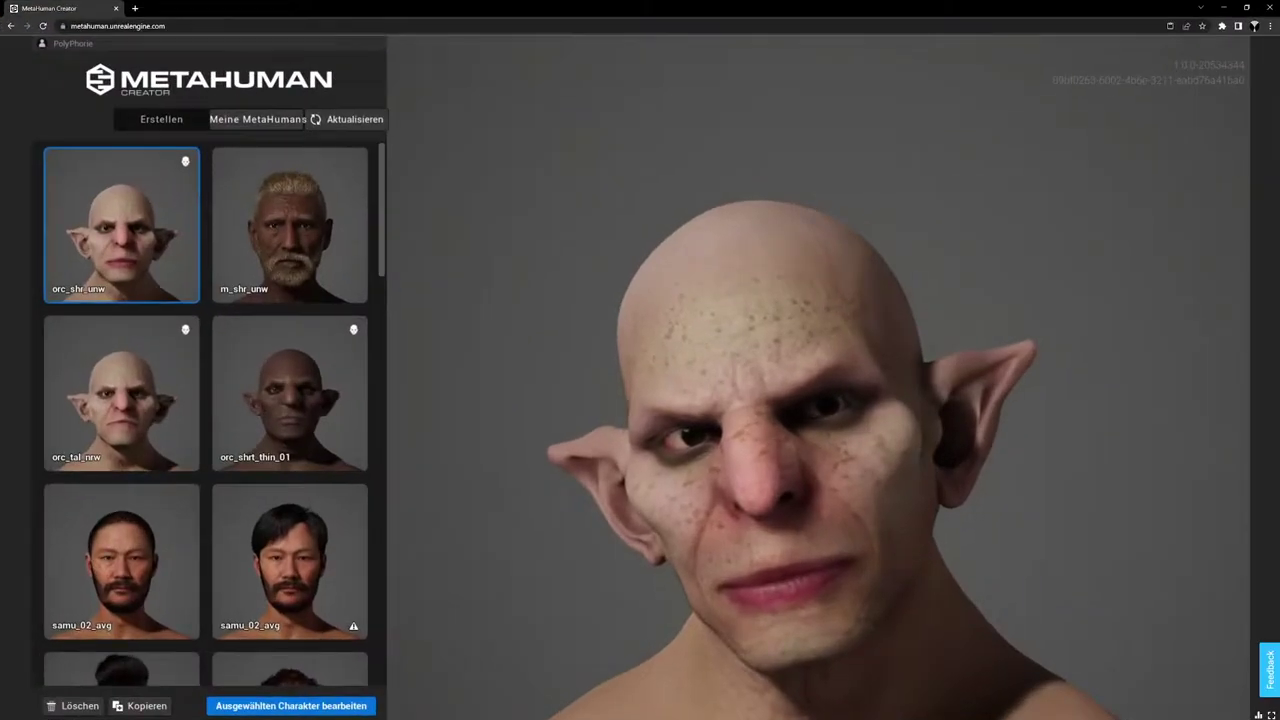
# Step: Switch to MetaHuman Creator, open the orc_tal_nrw character for editing and preview its face with the Wut expression
pyautogui.click(146, 378)
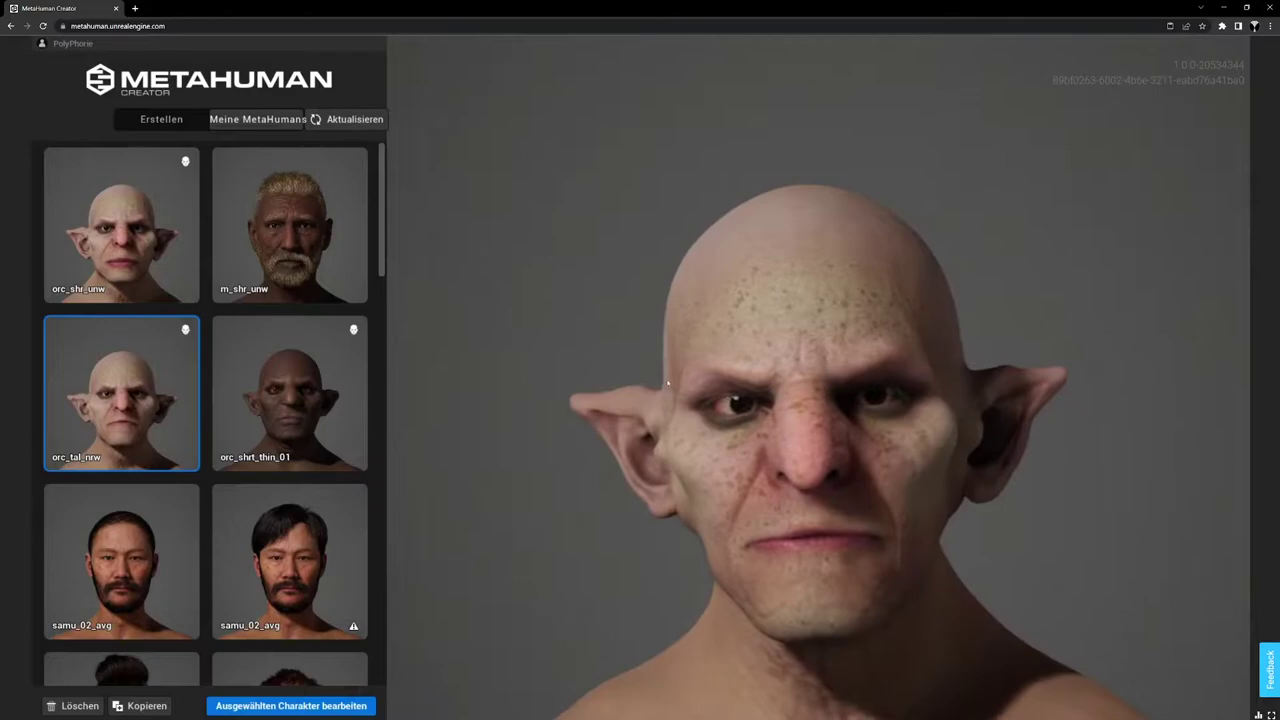
pyautogui.click(323, 706)
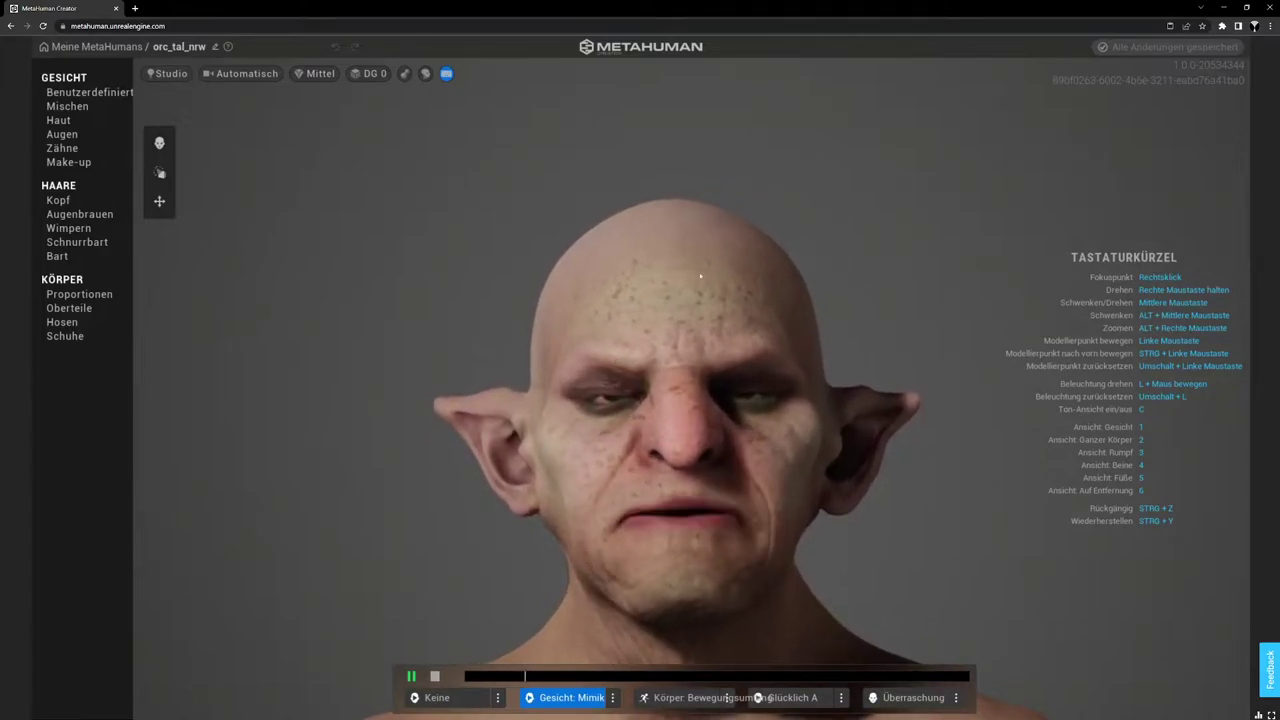
pyautogui.click(841, 697)
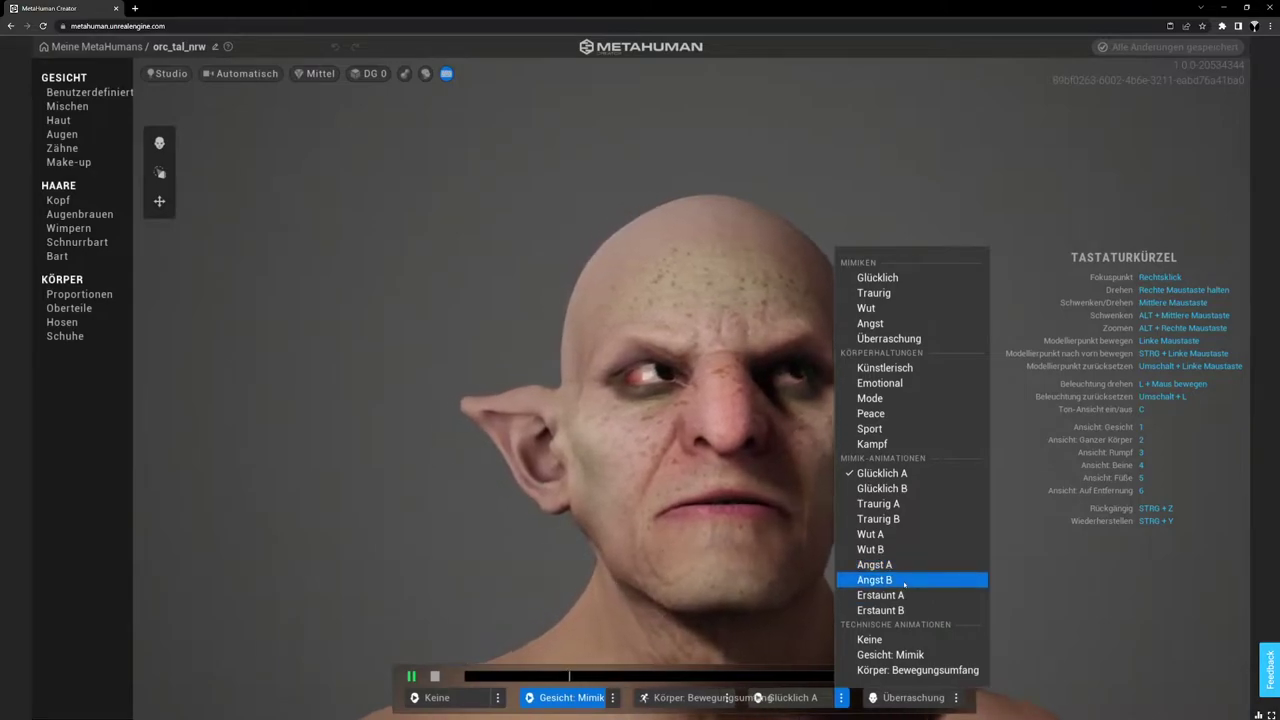
pyautogui.click(876, 309)
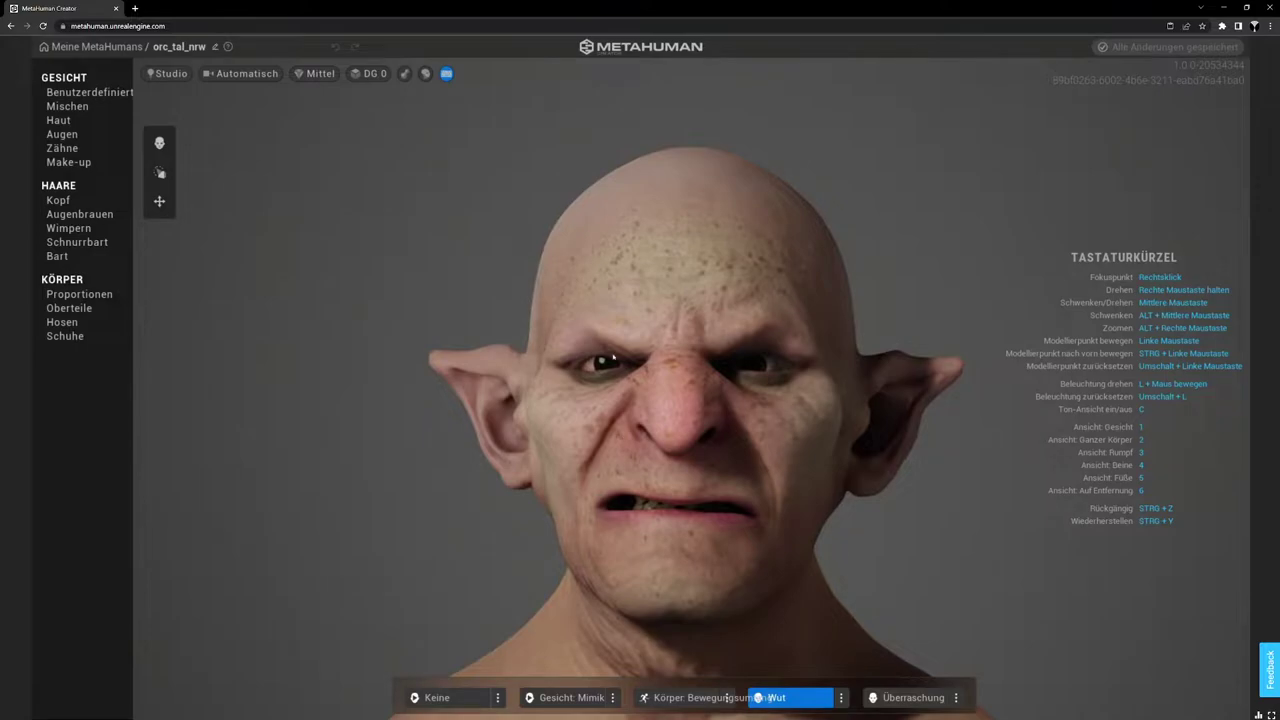
pyautogui.moveTo(767, 350); pyautogui.dragTo(787, 449, button='right')
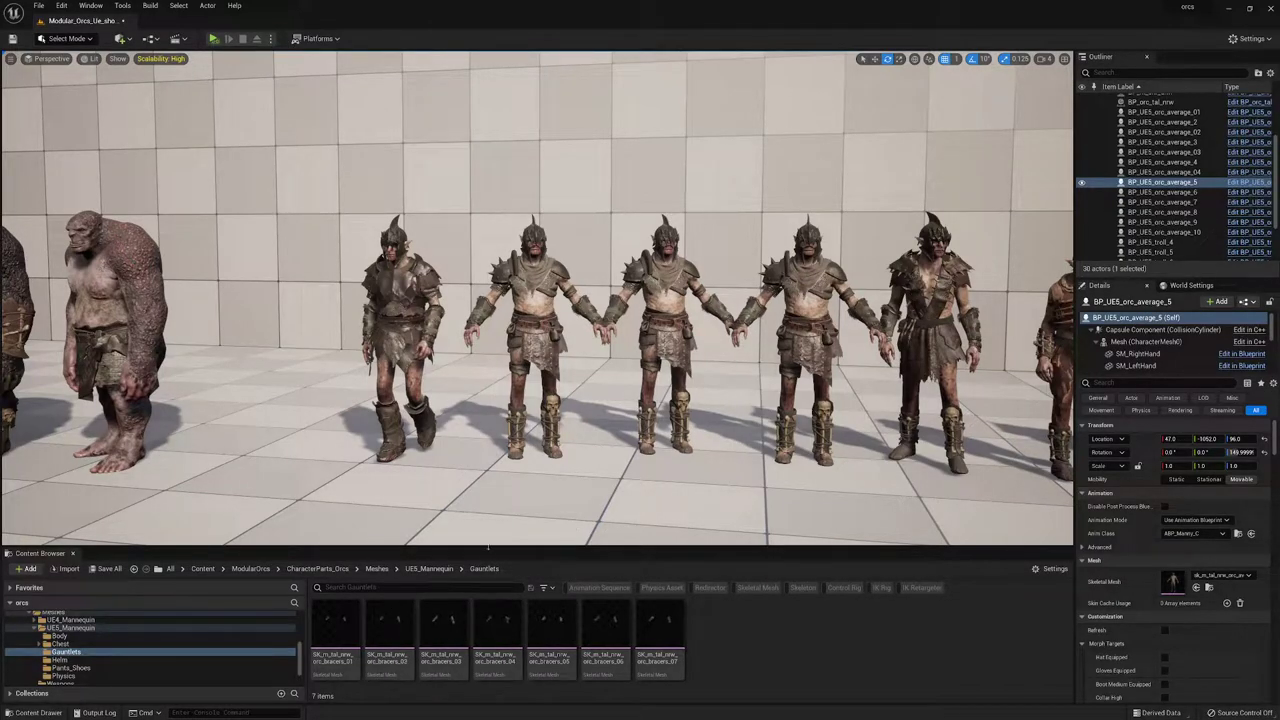
# Step: Back in Unreal Editor, enlarge the Content Browser and place the CR_Troll_body control rig from UE5_Mannequin's Body folder in the level
pyautogui.moveTo(488, 547); pyautogui.dragTo(488, 414)
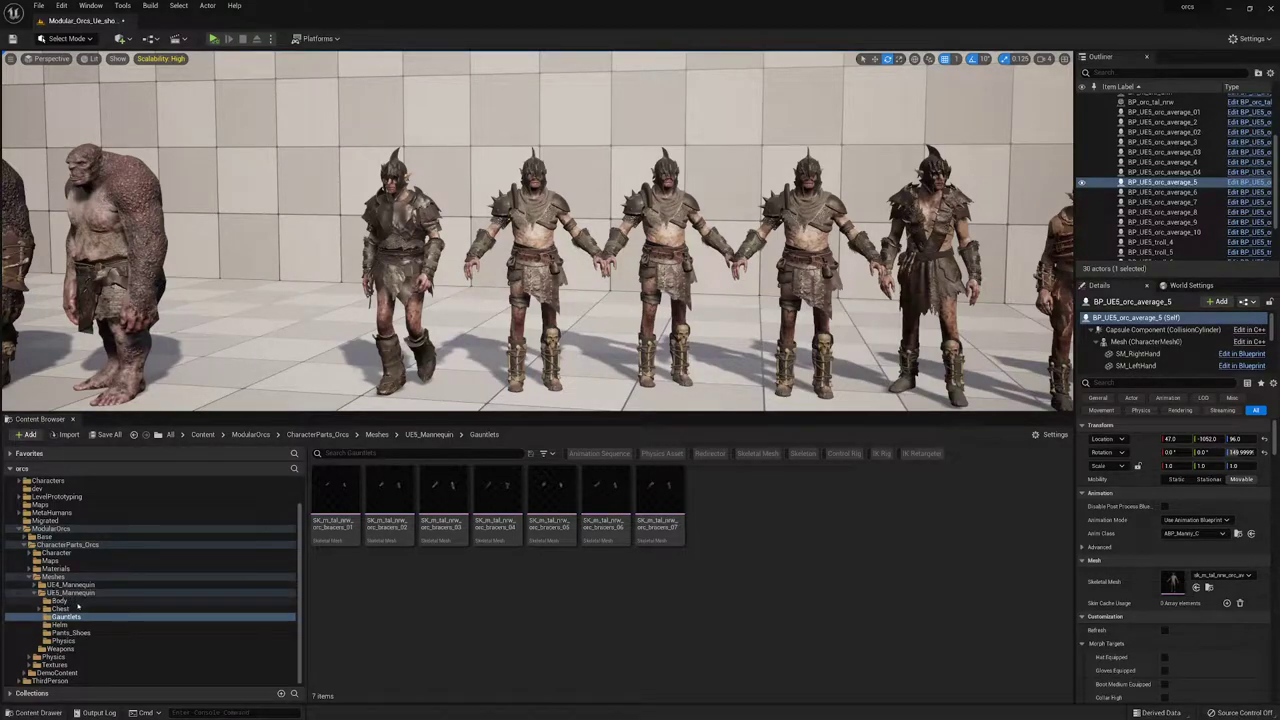
pyautogui.click(62, 600)
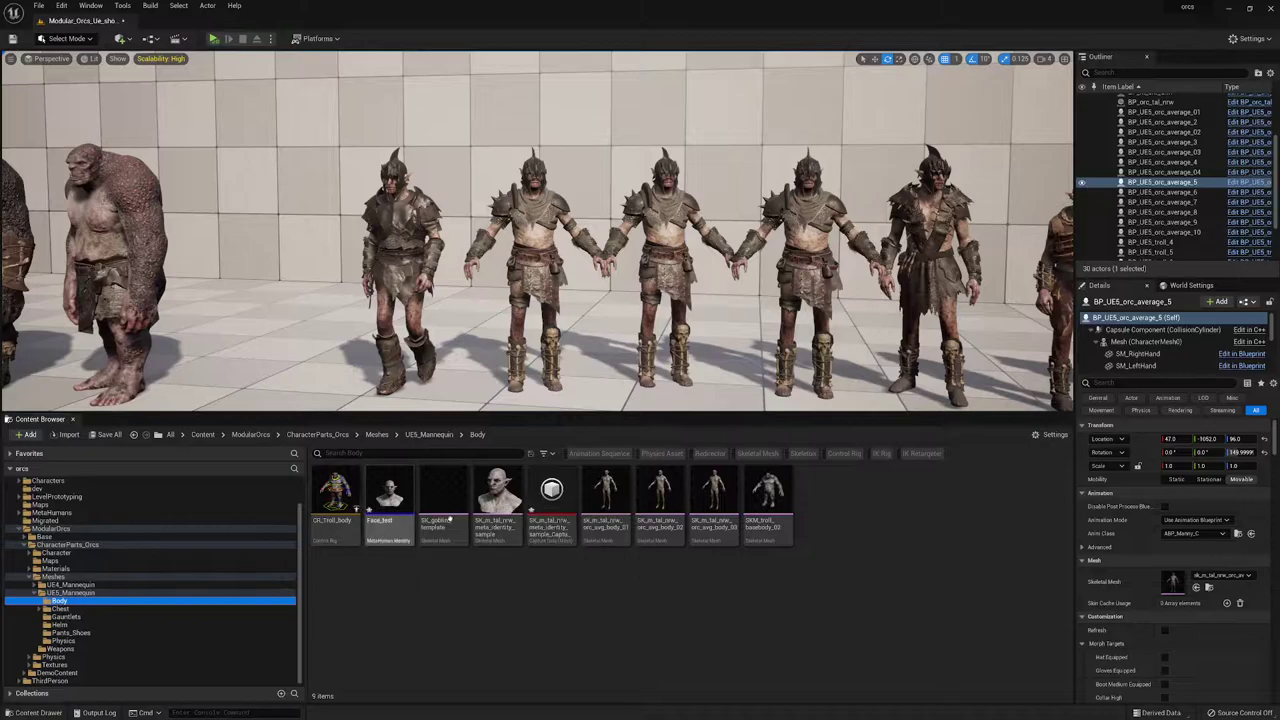
pyautogui.press('s')
pyautogui.moveTo(537, 300)
pyautogui.mouseDown(button='right')
pyautogui.moveTo(560, 260)
pyautogui.moveTo(530, 280)
pyautogui.mouseUp(button='right')
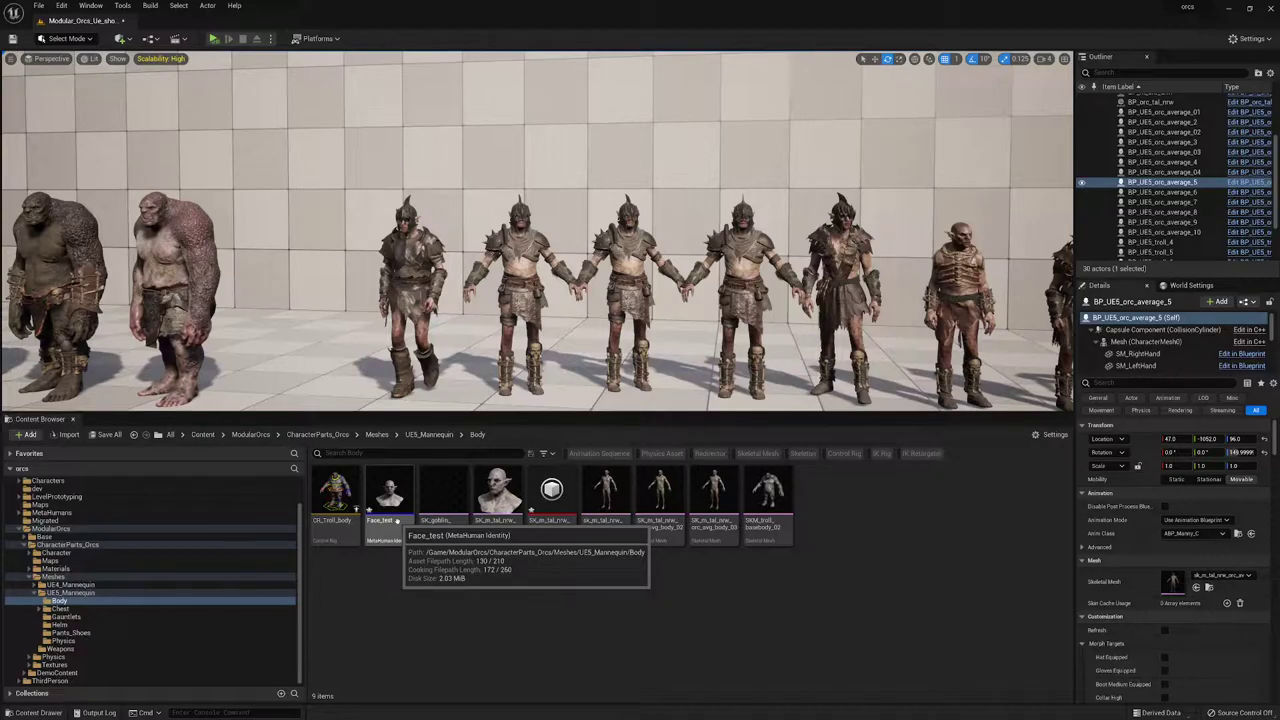
pyautogui.press('s')
pyautogui.moveTo(537, 300); pyautogui.dragTo(408, 300, button='right')
pyautogui.press('w')
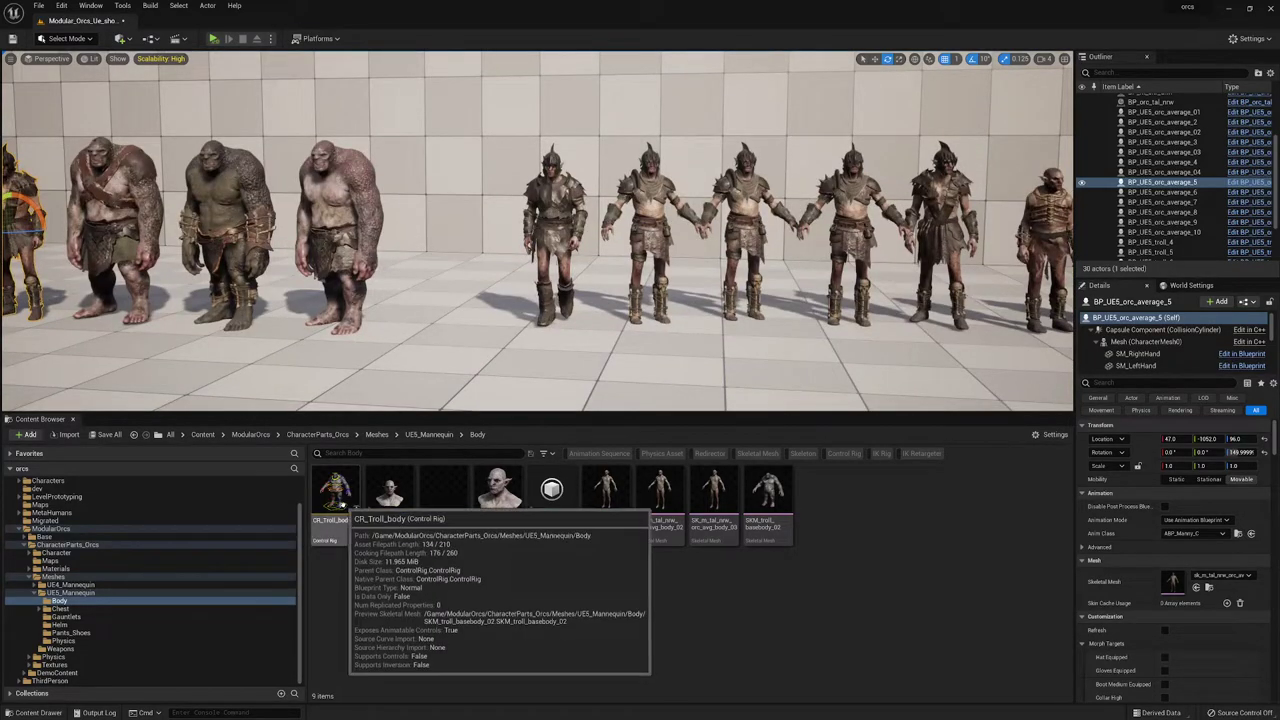
pyautogui.moveTo(336, 490); pyautogui.dragTo(447, 370)
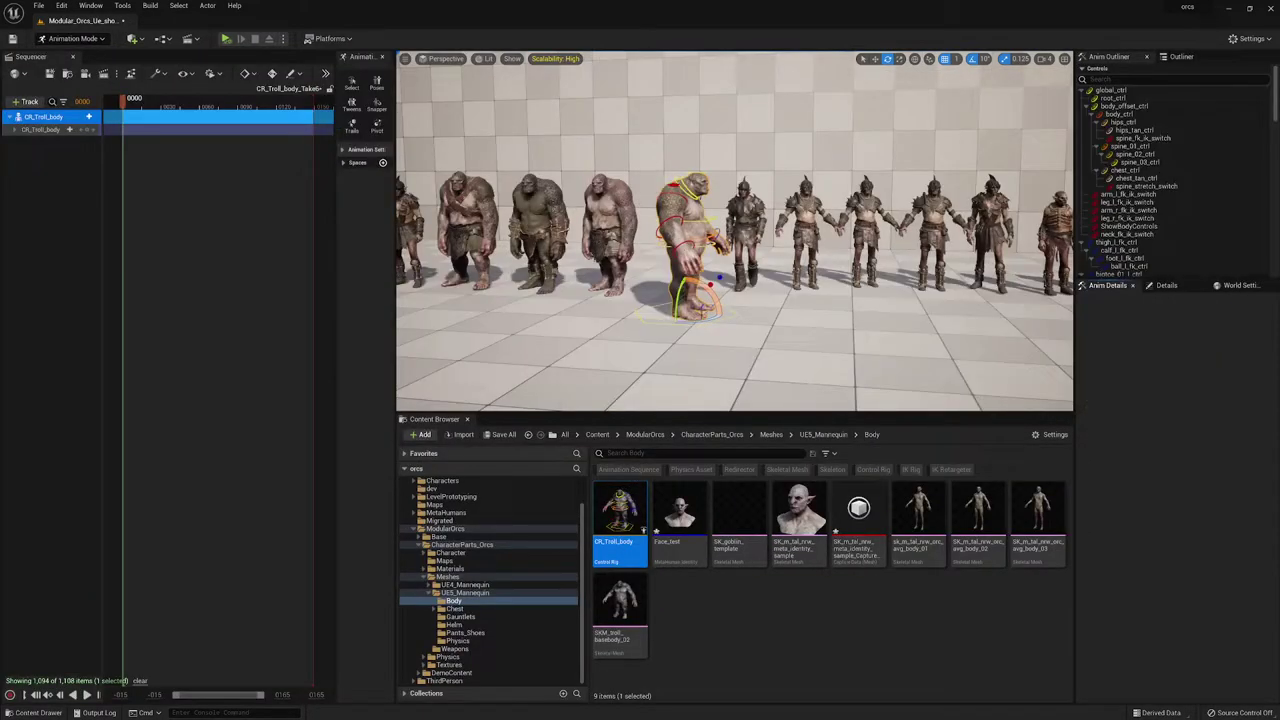
# Step: Rotate the placed troll control rig so that it faces the camera
pyautogui.moveTo(712, 316); pyautogui.dragTo(644, 316)
pyautogui.moveTo(644, 316); pyautogui.dragTo(652, 372, button='right')
pyautogui.press('w')
pyautogui.scroll(-3, 816, 265)
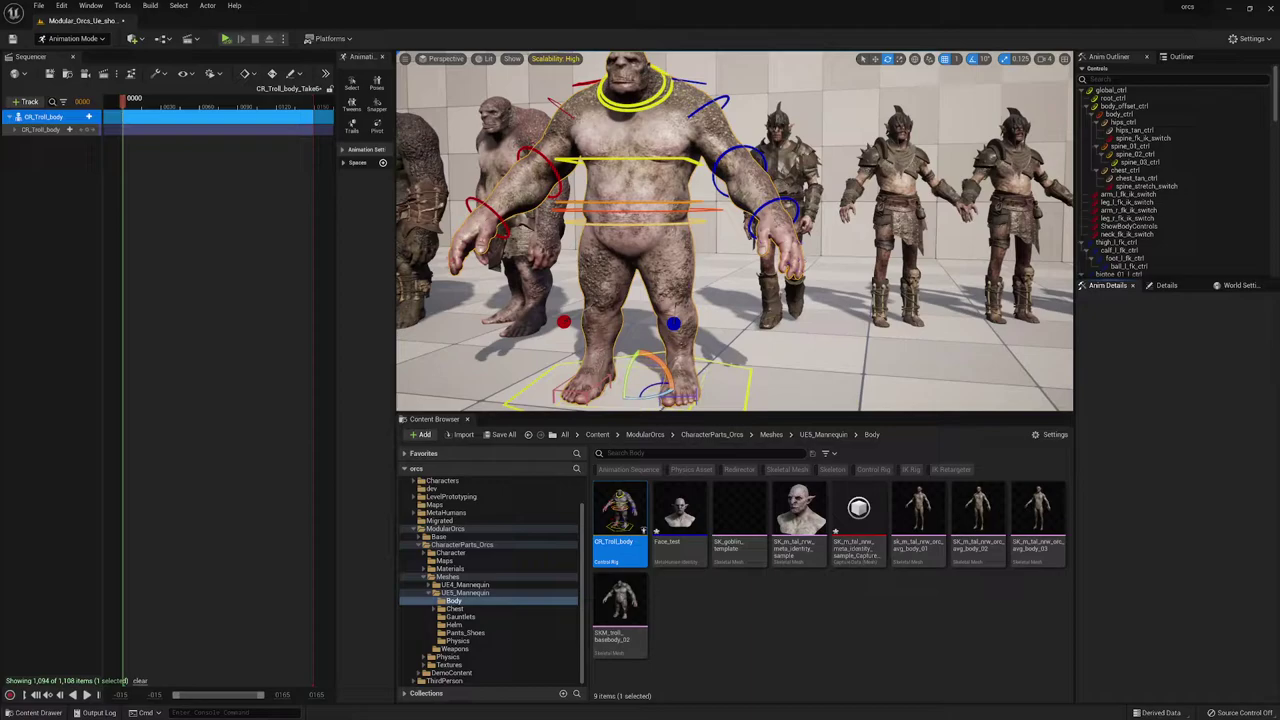
# Step: Find the rig's switch controls with the filter "switch" and enable arm_l_fk_ik_switch for the left arm
pyautogui.click(790, 206)
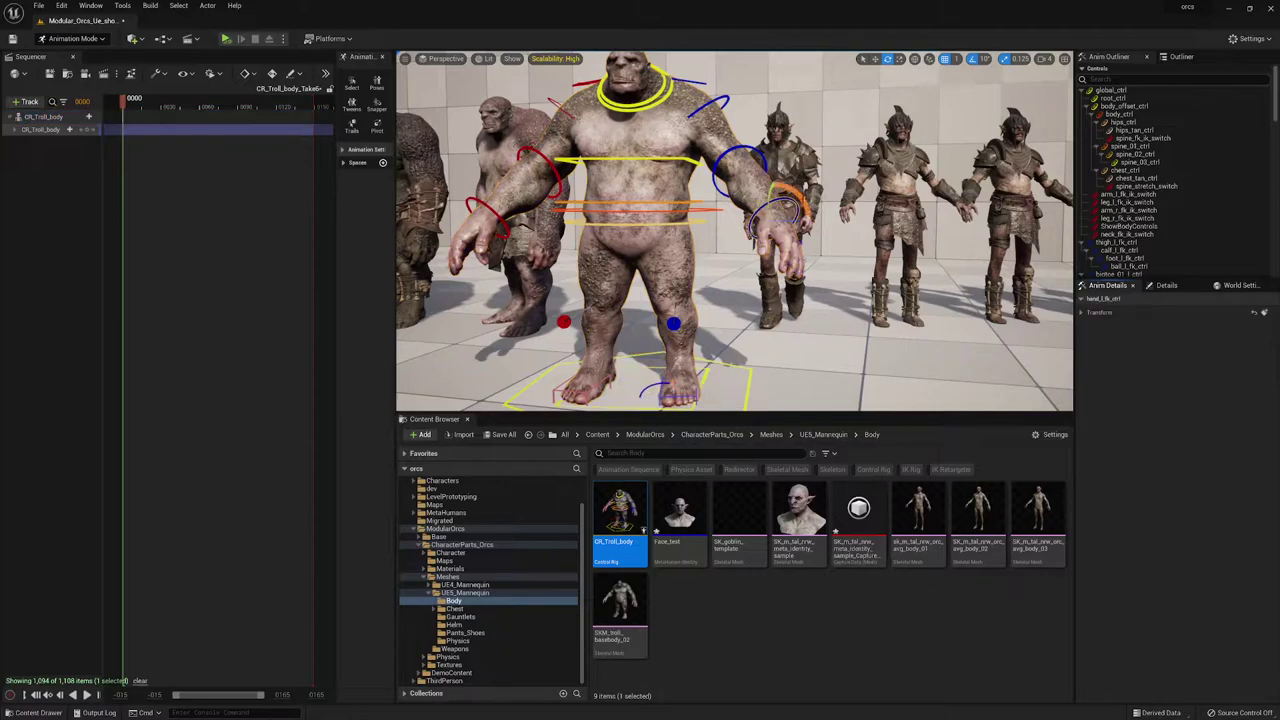
pyautogui.click(1150, 79)
pyautogui.write('switch')
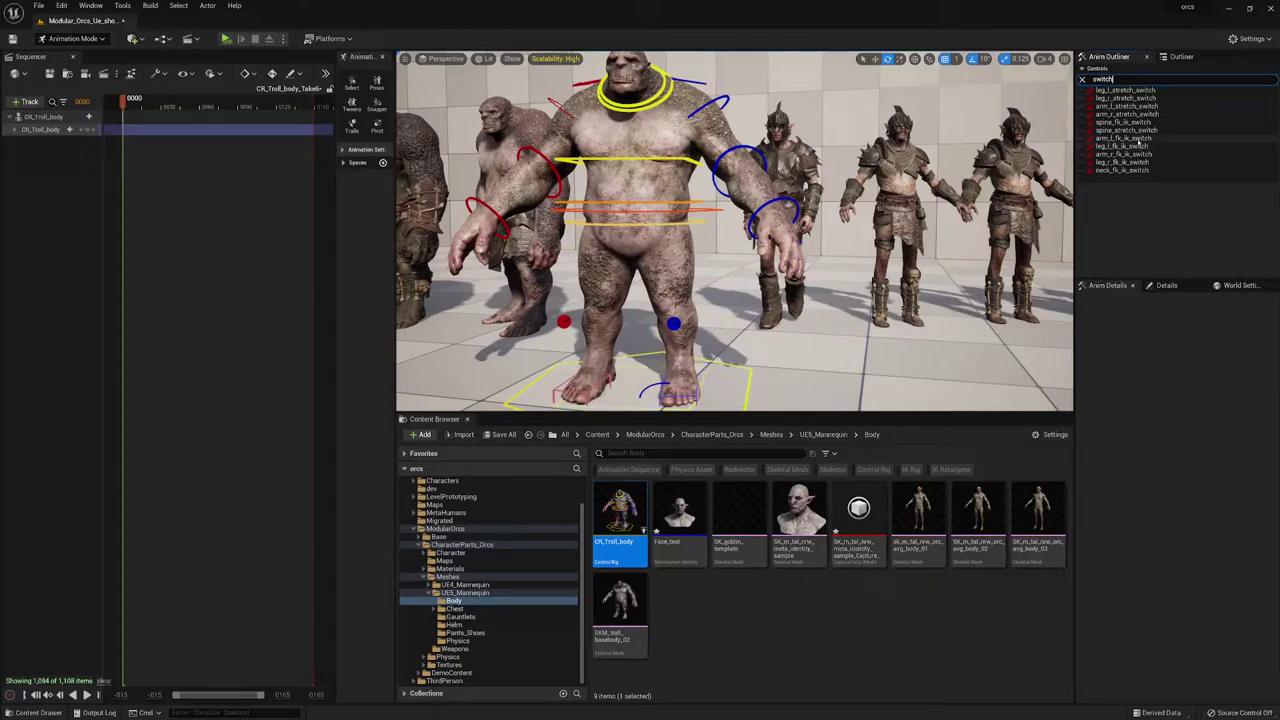
pyautogui.click(1128, 138)
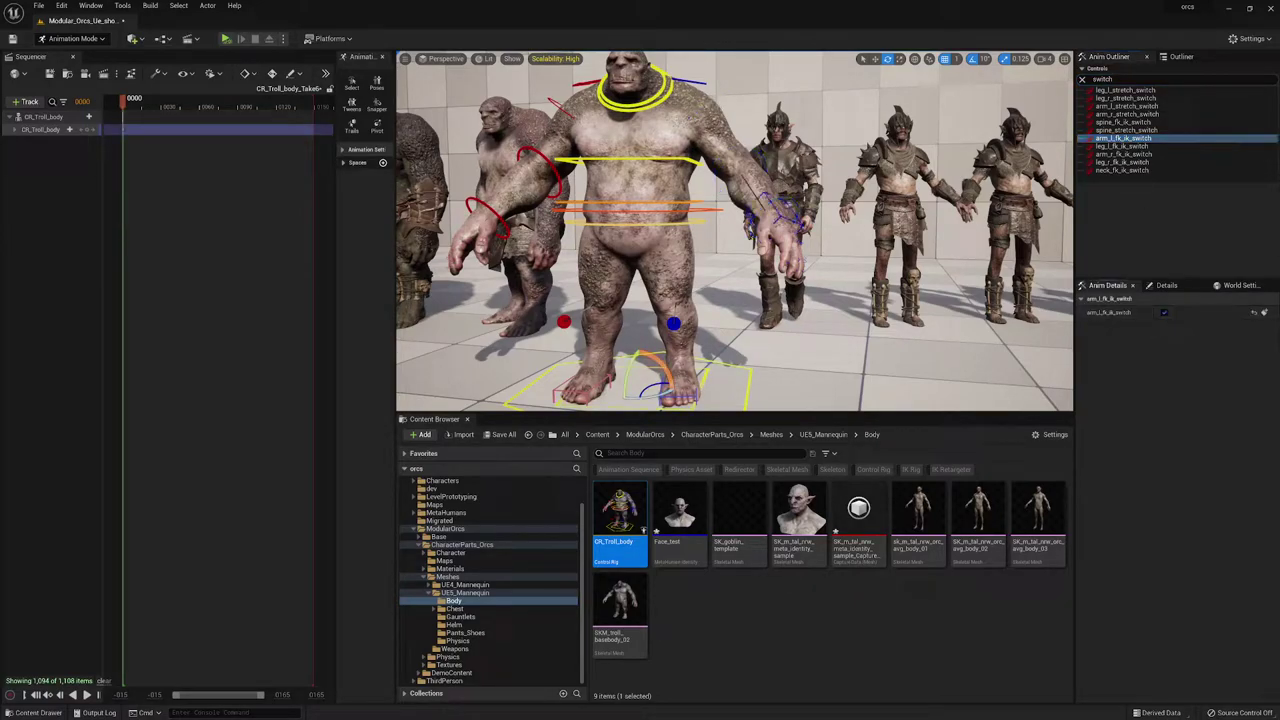
# Step: Move the troll's left hand IK control up and inward to bend the left arm in front of the body
pyautogui.click(781, 216)
pyautogui.press('w')
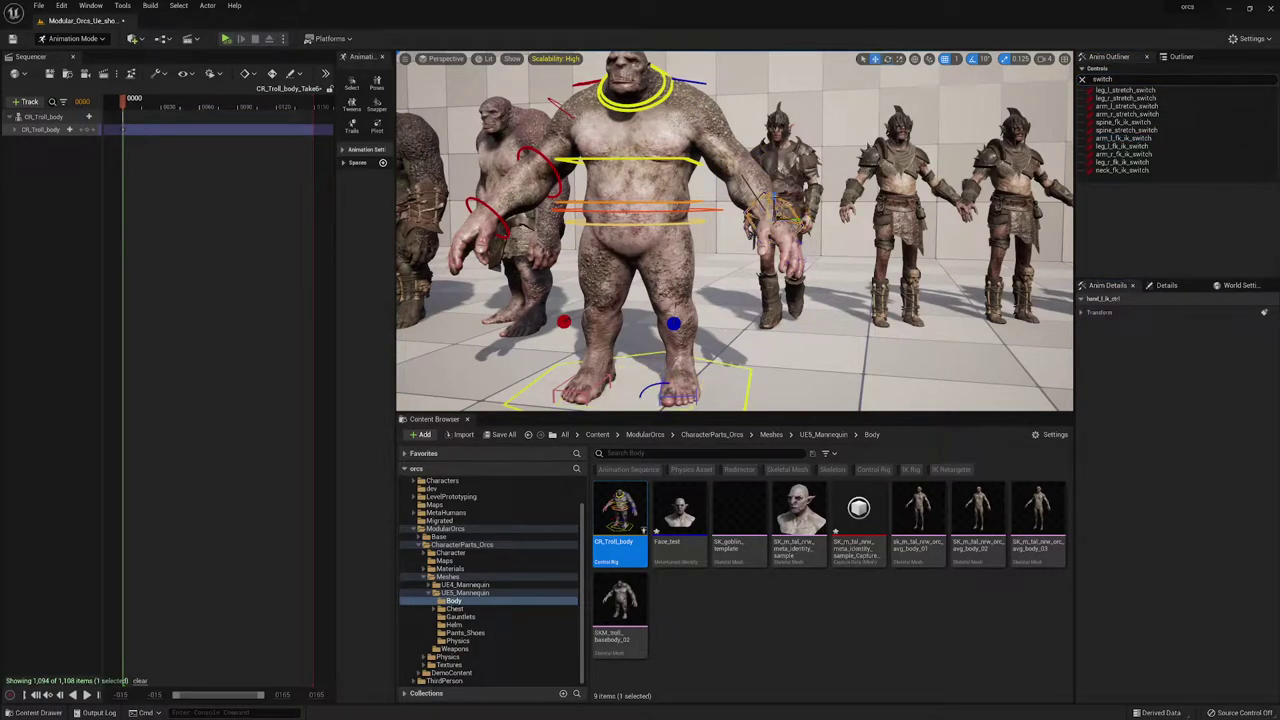
pyautogui.moveTo(776, 196); pyautogui.dragTo(682, 133)
# Step: Rotate the troll's left clavicle control to adjust the shoulder pose
pyautogui.press('e')
pyautogui.moveTo(682, 133); pyautogui.dragTo(692, 60, button='right')
pyautogui.click(690, 162)
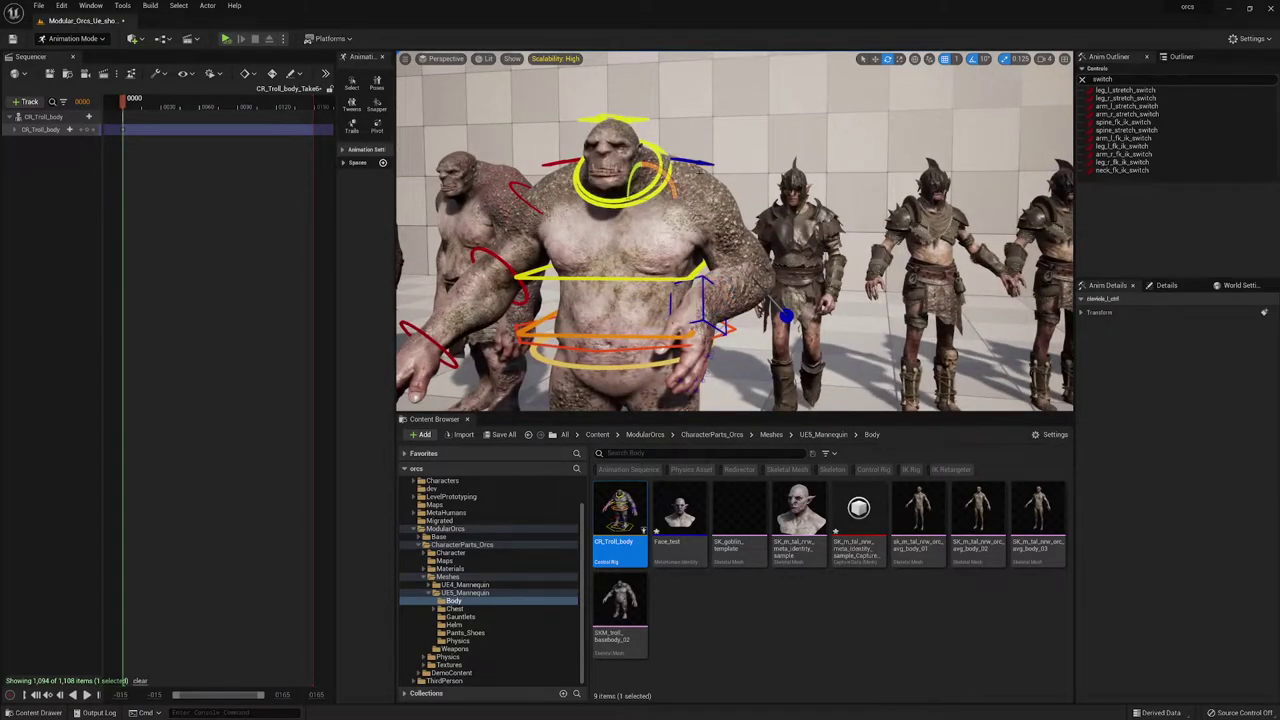
pyautogui.moveTo(664, 172)
pyautogui.mouseDown()
pyautogui.moveTo(676, 184)
pyautogui.moveTo(662, 172)
pyautogui.mouseUp()
# Step: Move the troll's head control slightly forward relative to the neck, working from a side view
pyautogui.moveTo(662, 172); pyautogui.dragTo(422, 172, button='right')
pyautogui.click(676, 176)
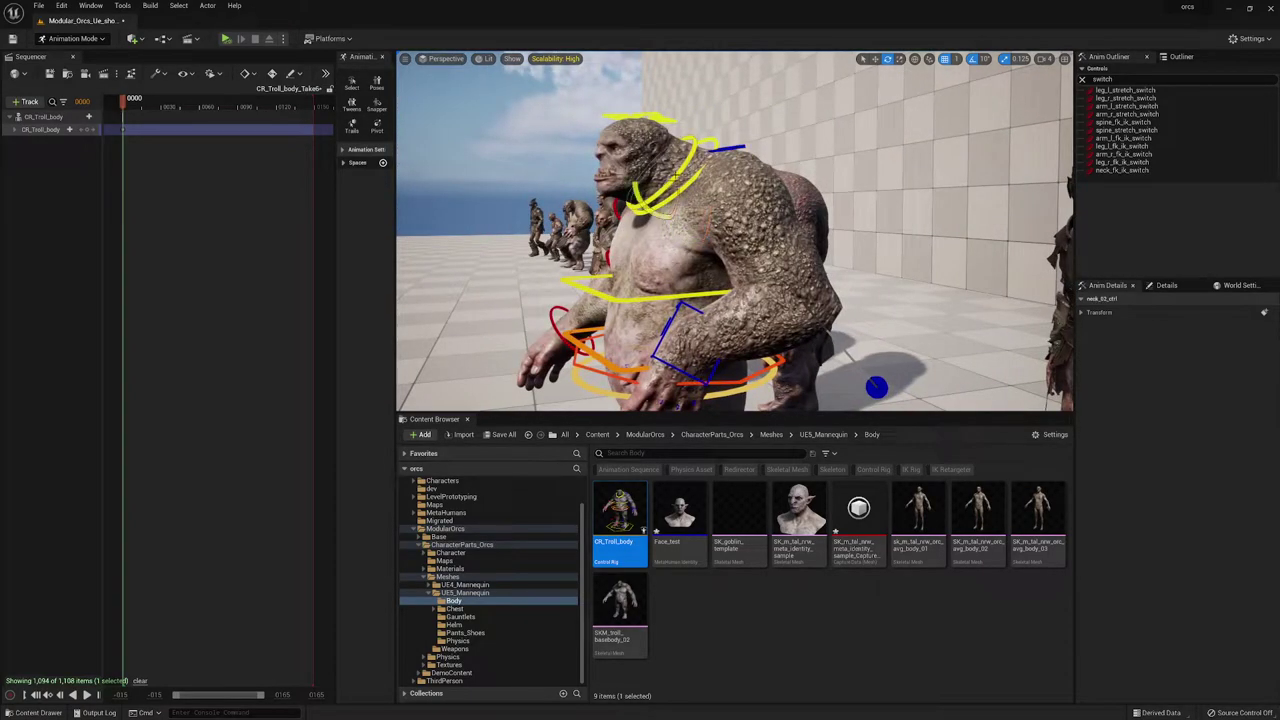
pyautogui.moveTo(636, 198)
pyautogui.mouseDown()
pyautogui.moveTo(650, 214)
pyautogui.moveTo(648, 194)
pyautogui.moveTo(613, 194)
pyautogui.mouseUp()
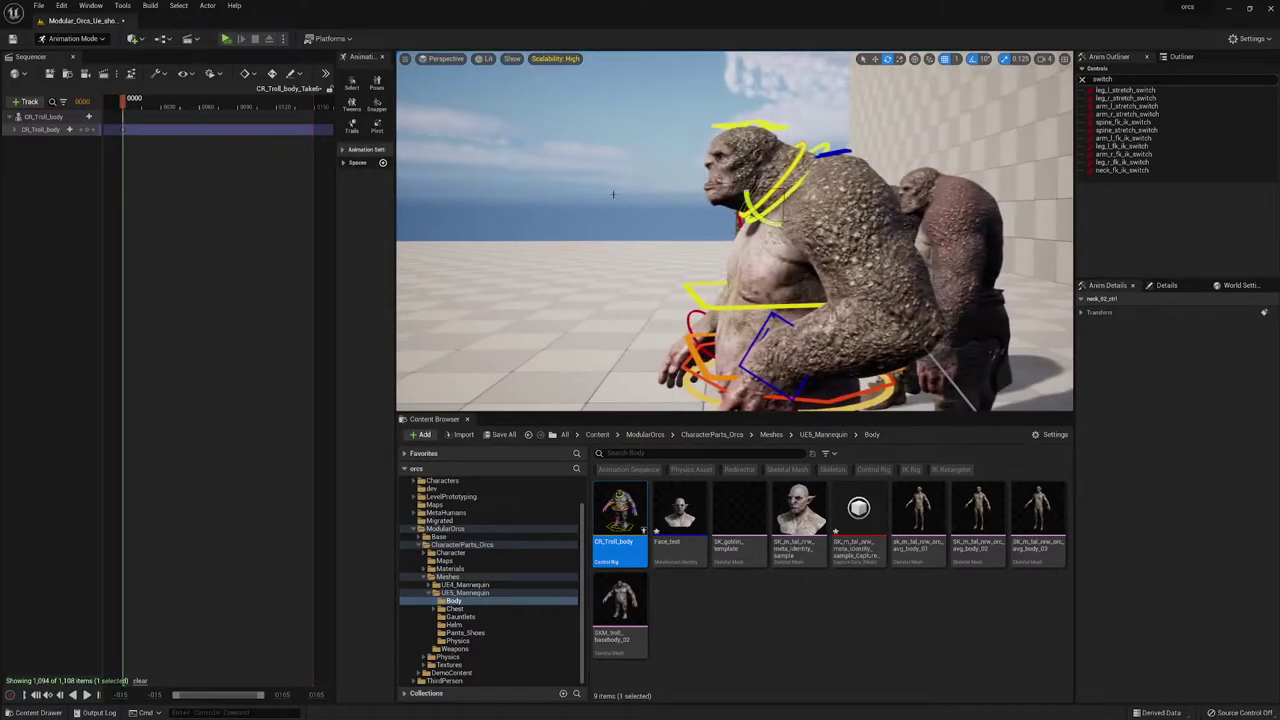
pyautogui.click(762, 180)
pyautogui.press('w')
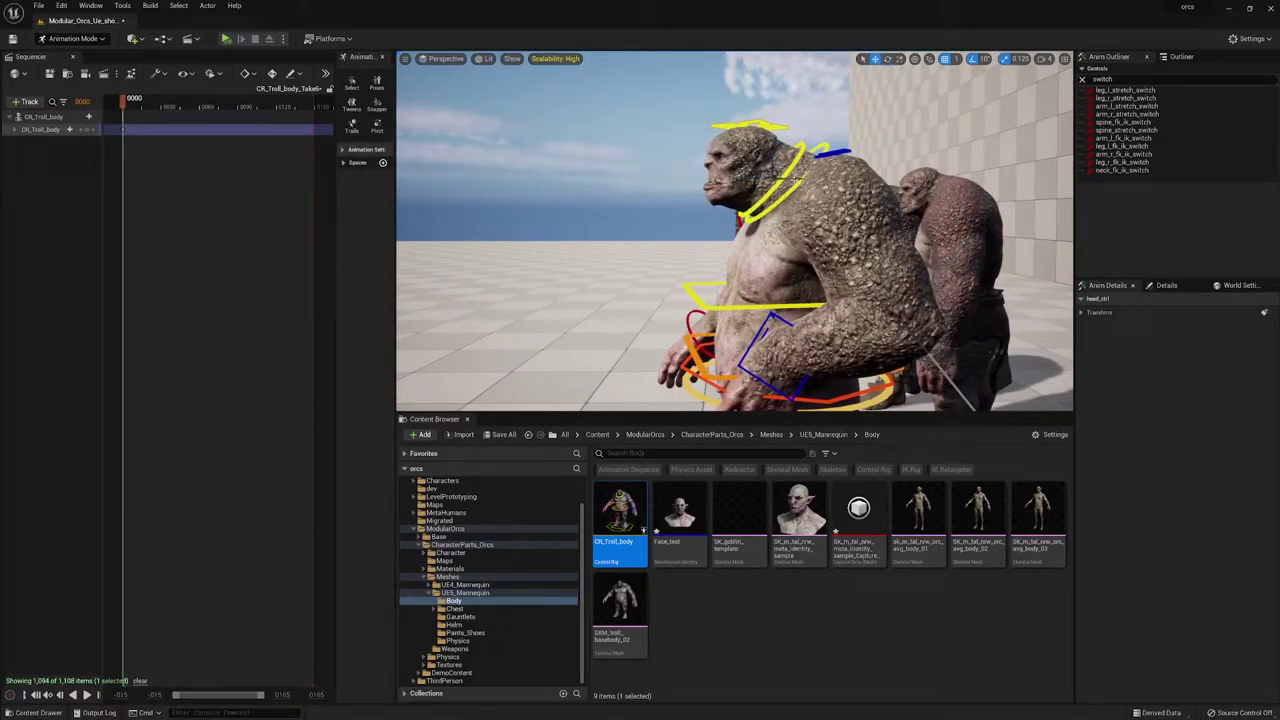
pyautogui.moveTo(790, 178); pyautogui.dragTo(785, 176)
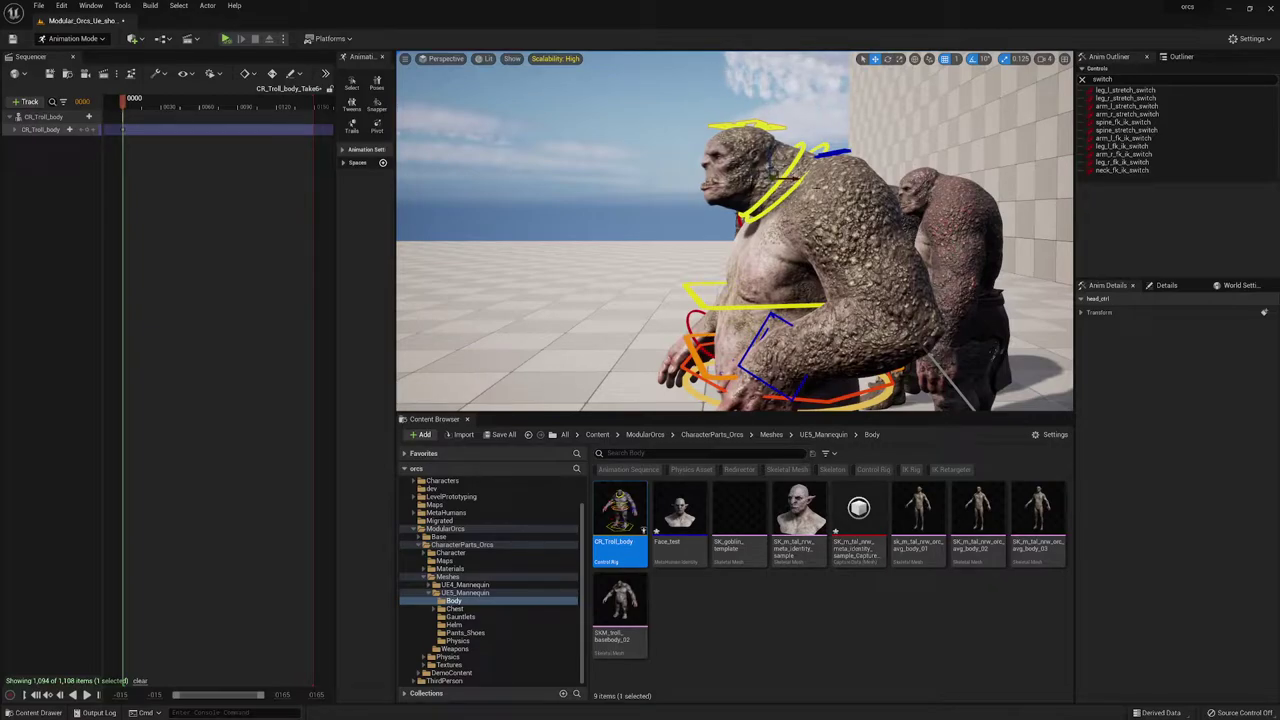
# Step: Lower the troll's hips and body controls so that the knees bend into a slight crouch
pyautogui.scroll(3, 809, 185)
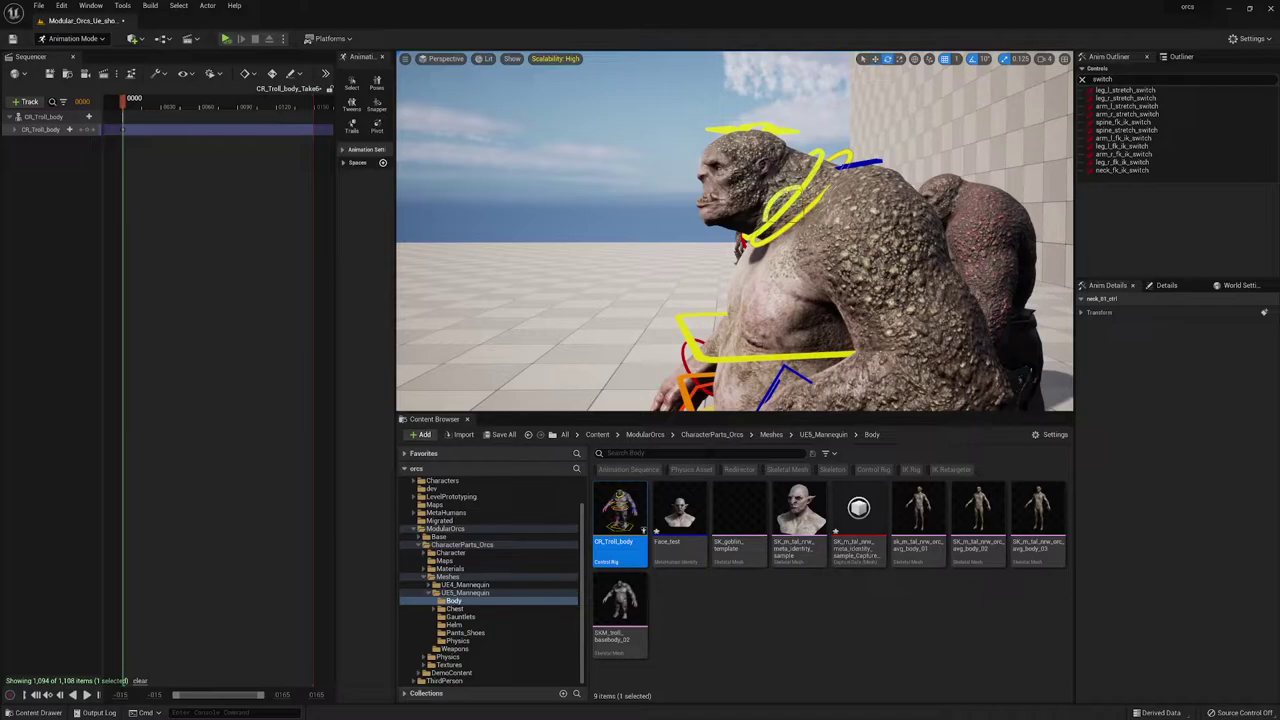
pyautogui.moveTo(836, 222); pyautogui.dragTo(900, 262, button='right')
pyautogui.click(829, 220)
pyautogui.press('w')
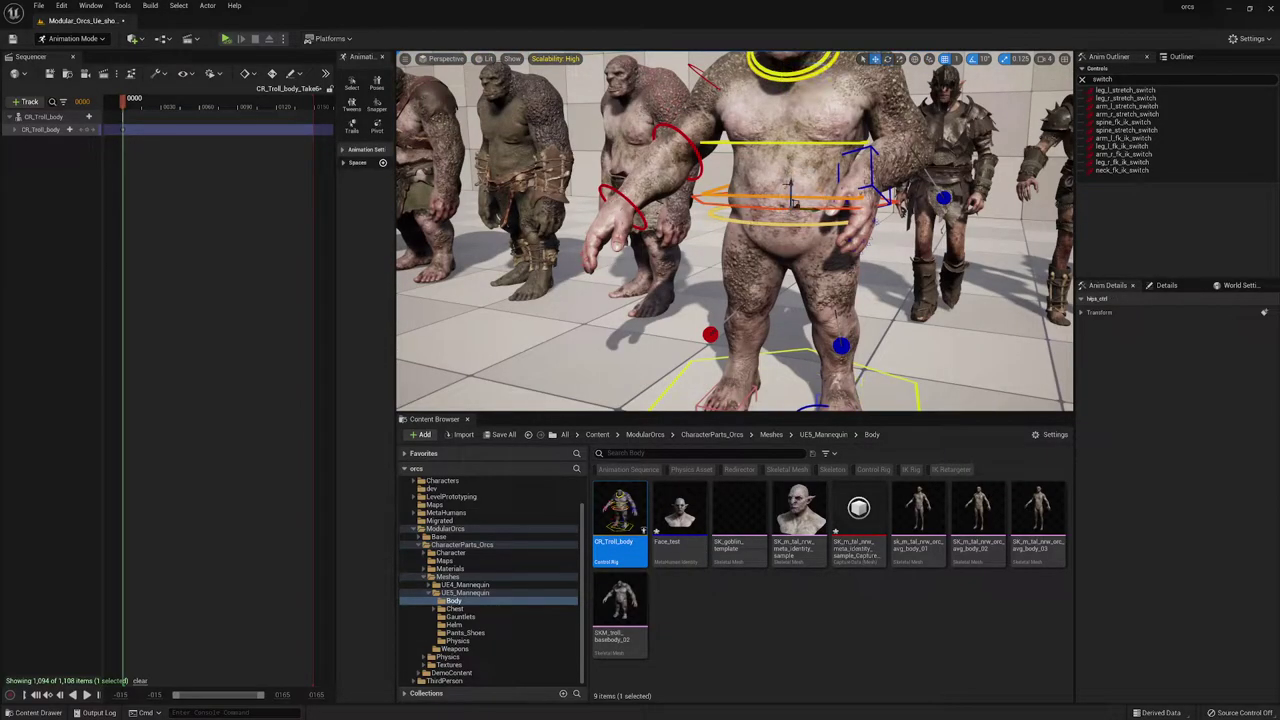
pyautogui.moveTo(788, 188); pyautogui.dragTo(782, 196)
pyautogui.press('q')
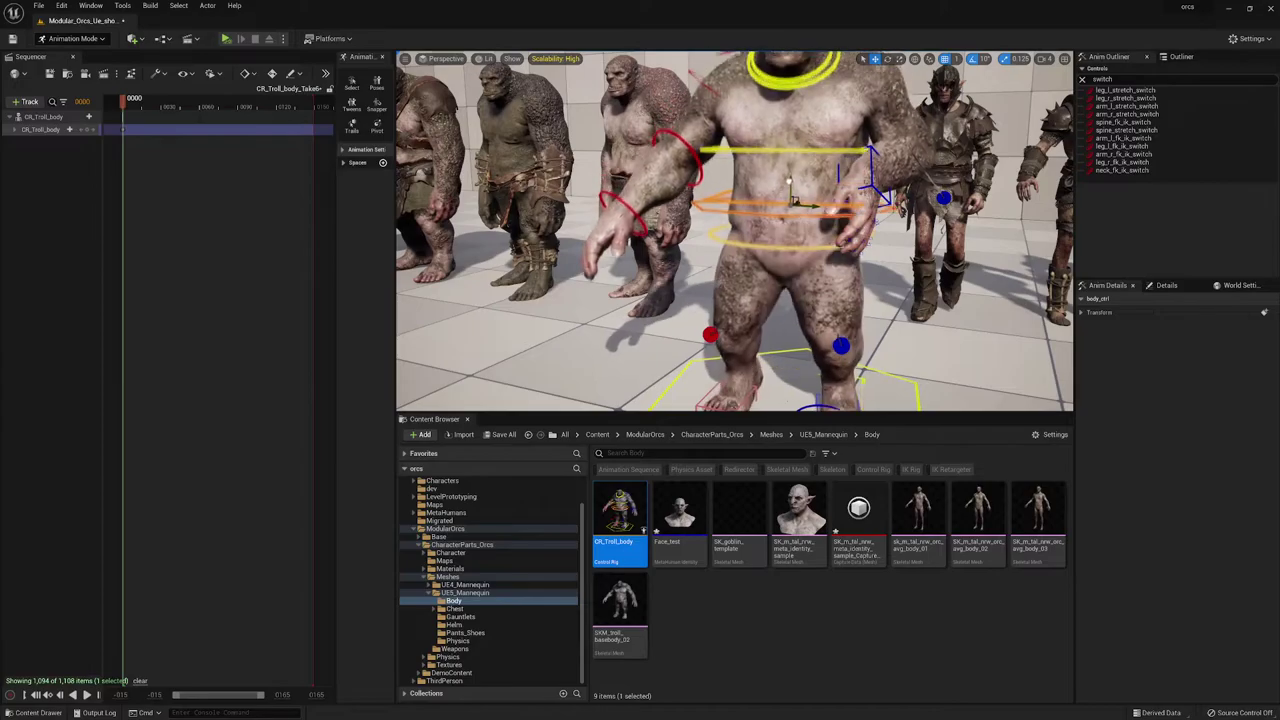
pyautogui.moveTo(789, 181); pyautogui.dragTo(790, 192)
pyautogui.moveTo(790, 192); pyautogui.dragTo(850, 205, button='right')
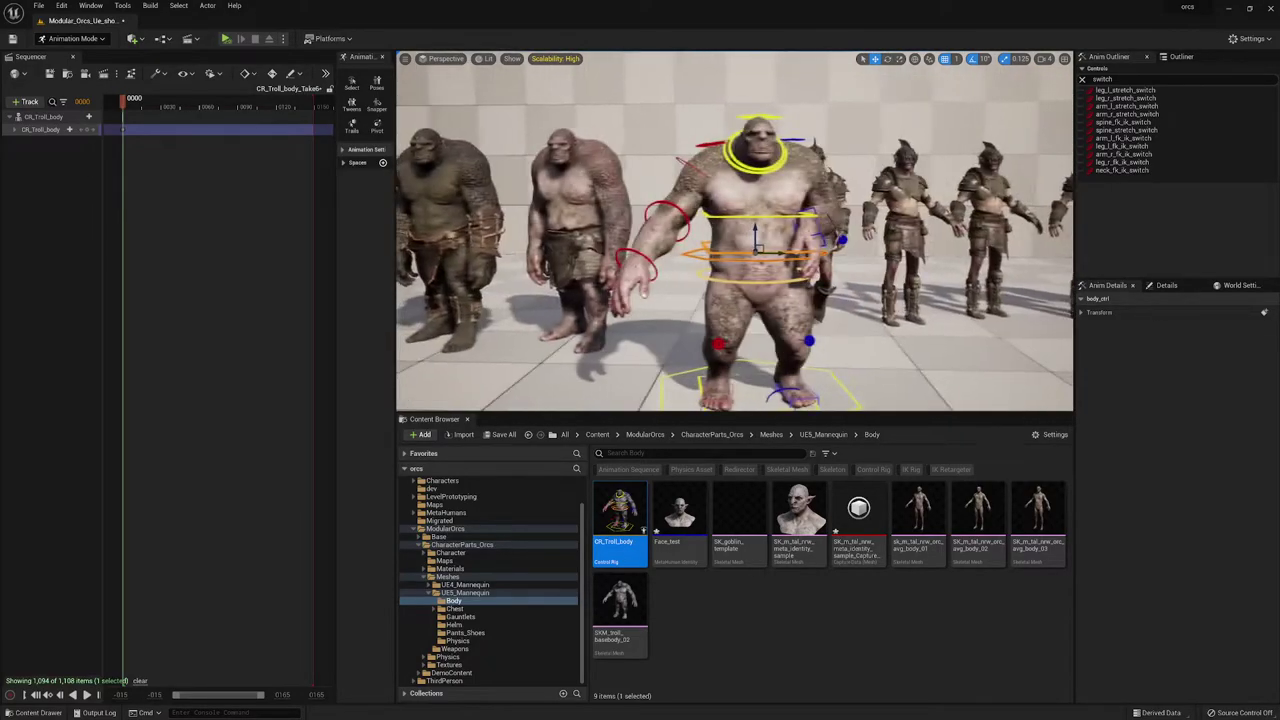
# Step: Deselect the body control and simulate the level to view the animated orc and troll characters
pyautogui.moveTo(735, 230); pyautogui.dragTo(744, 215, button='right')
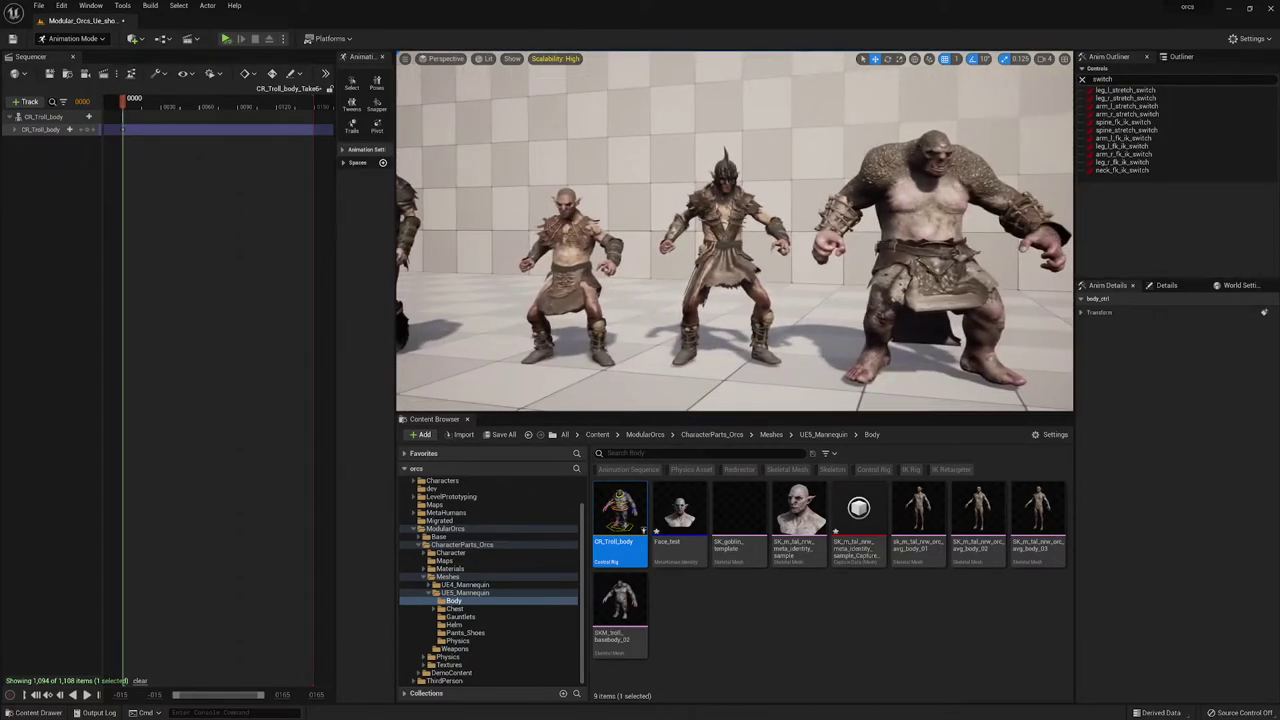
pyautogui.press('Escape')
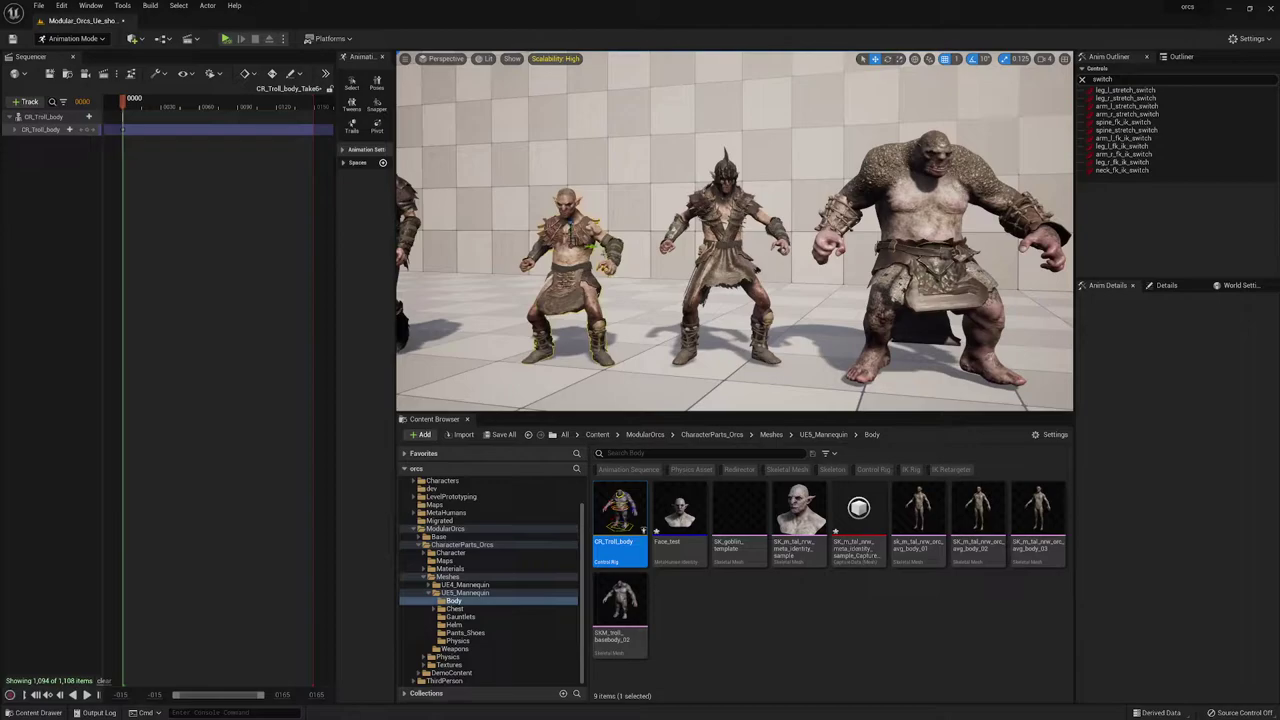
pyautogui.hotkey('alt', 's')
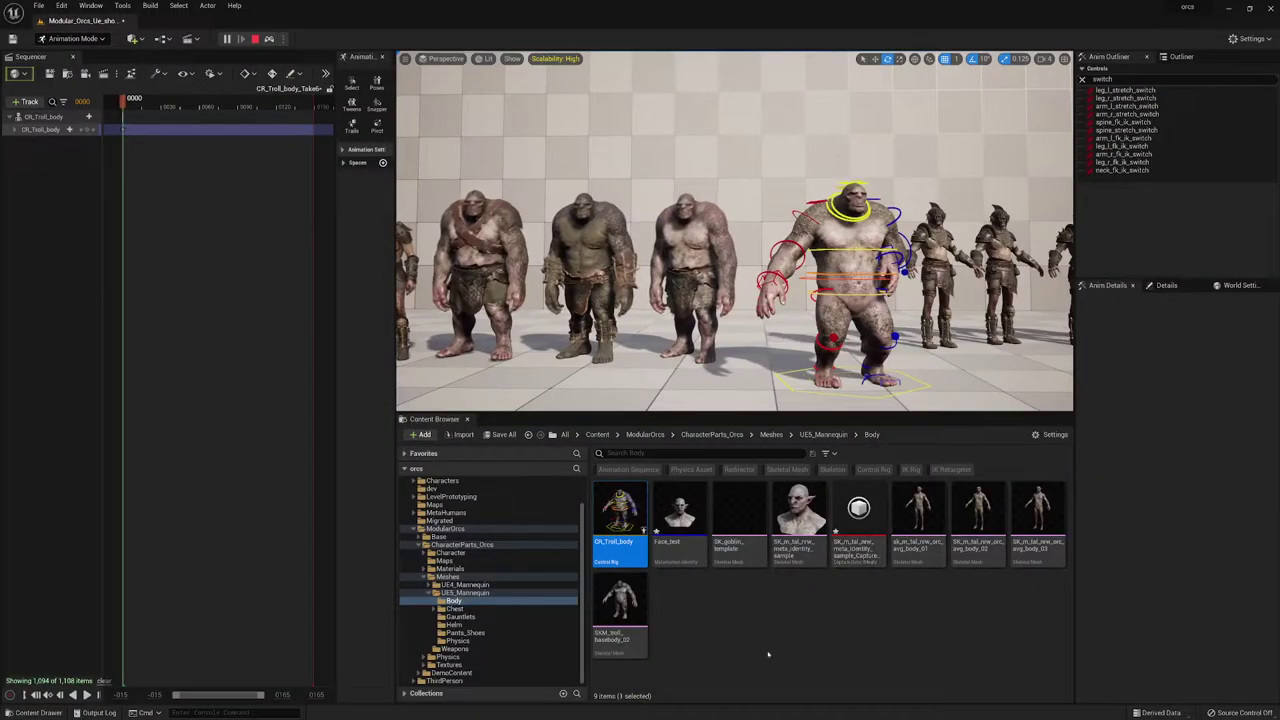
# Step: Create a MetaHuman Identity asset in the Body folder and name it orc_identity_check
pyautogui.click(805, 561)
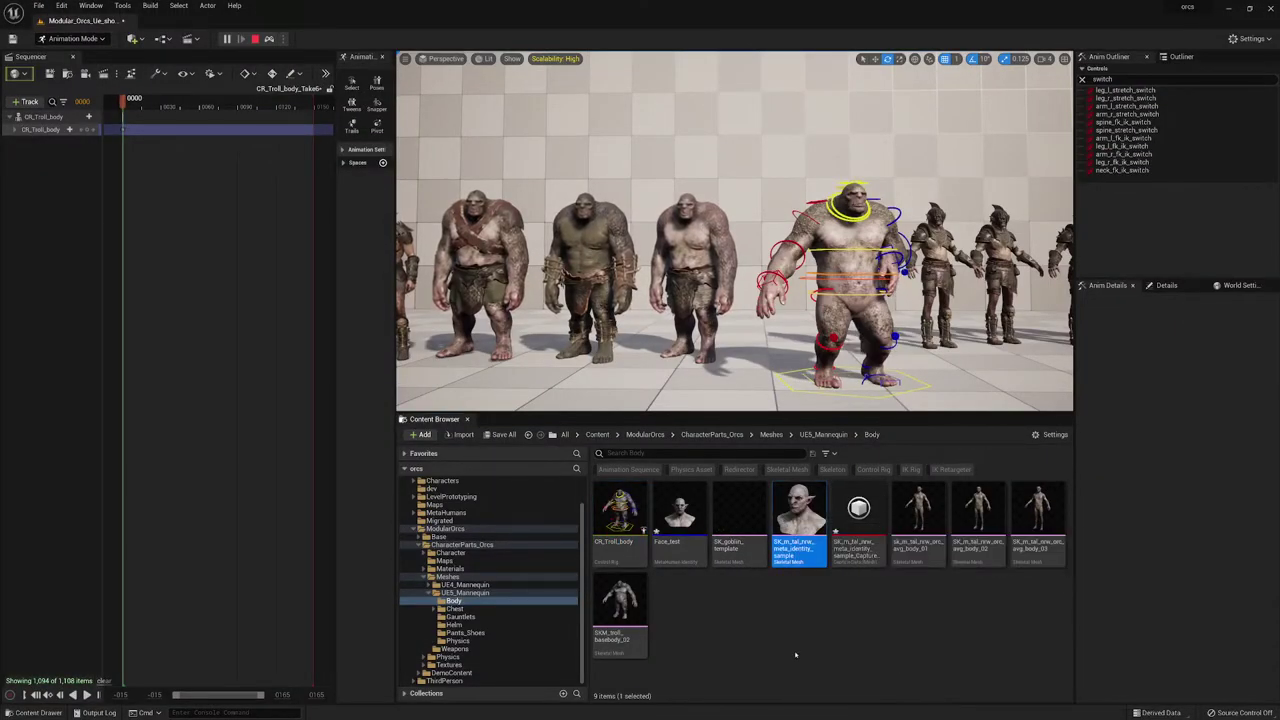
pyautogui.rightClick(704, 606)
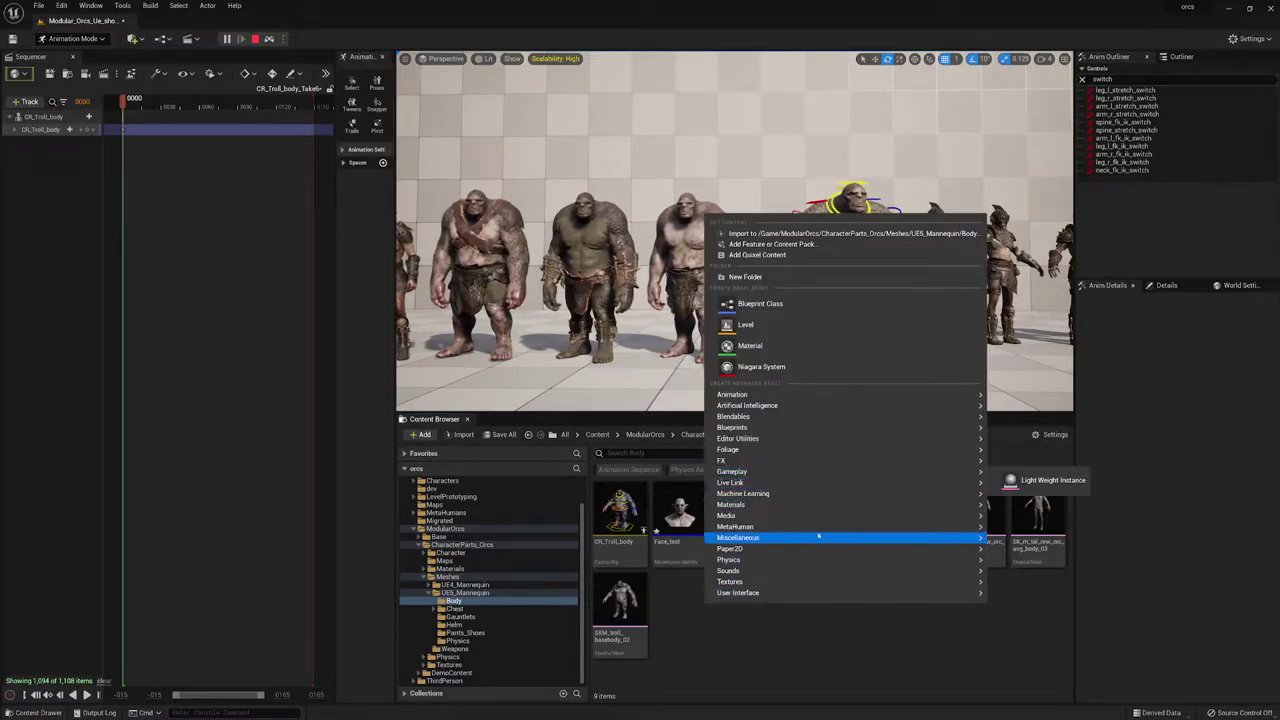
pyautogui.moveTo(818, 526)
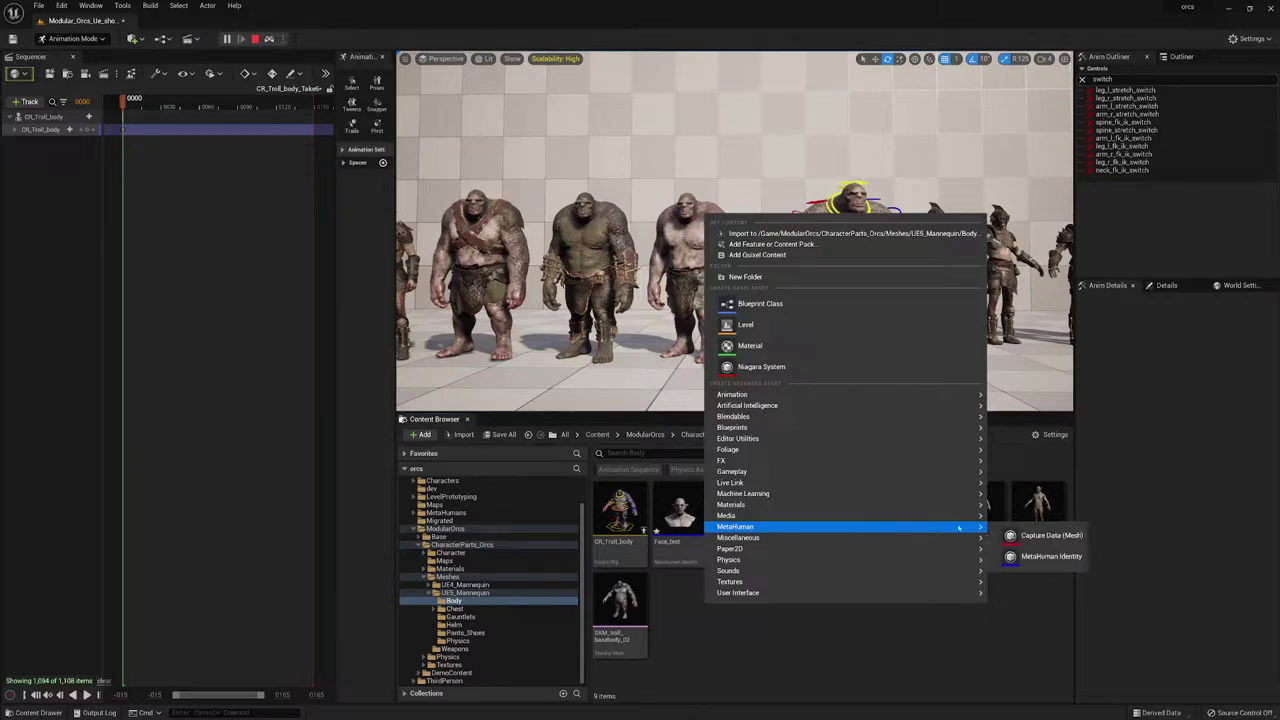
pyautogui.click(1040, 556)
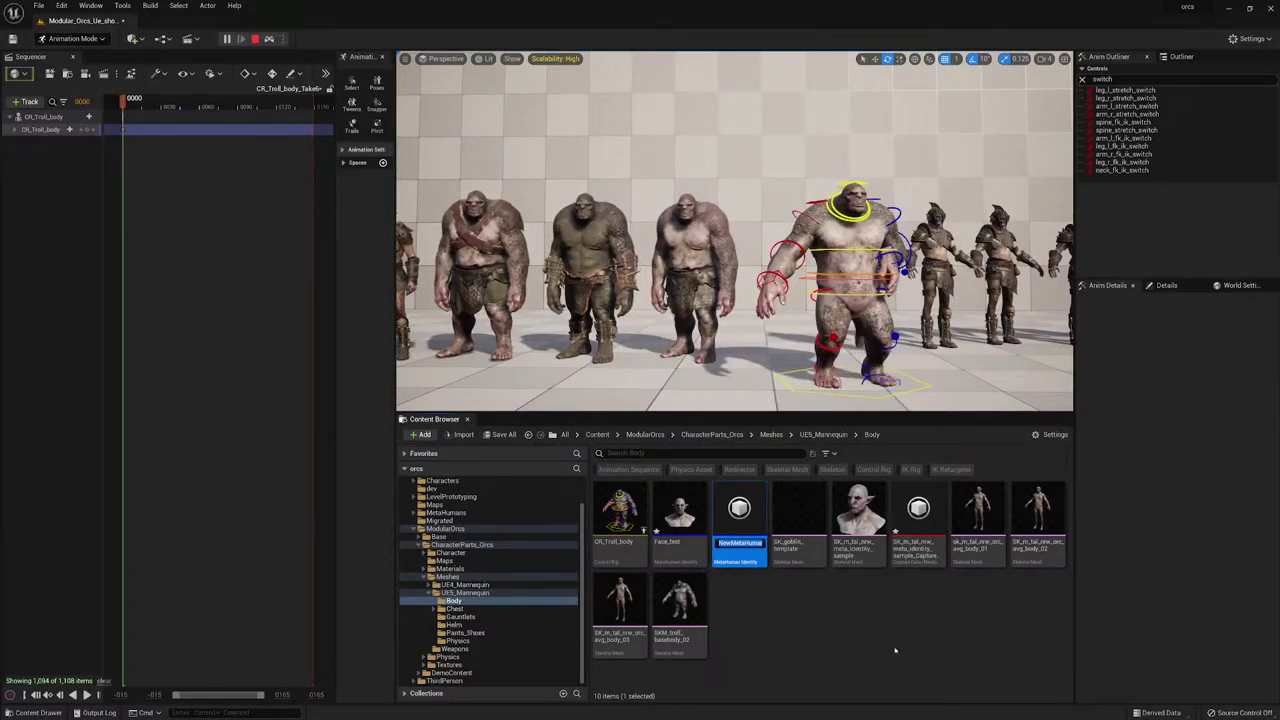
pyautogui.write('check')
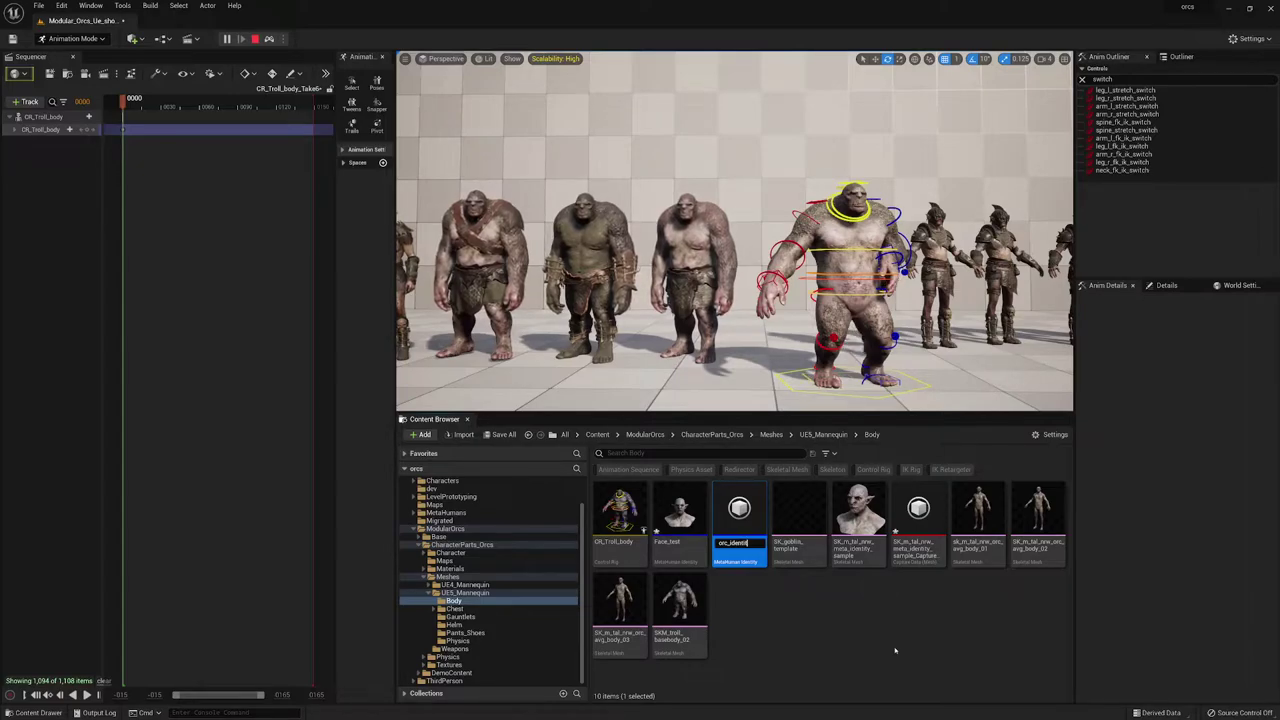
pyautogui.press('Return')
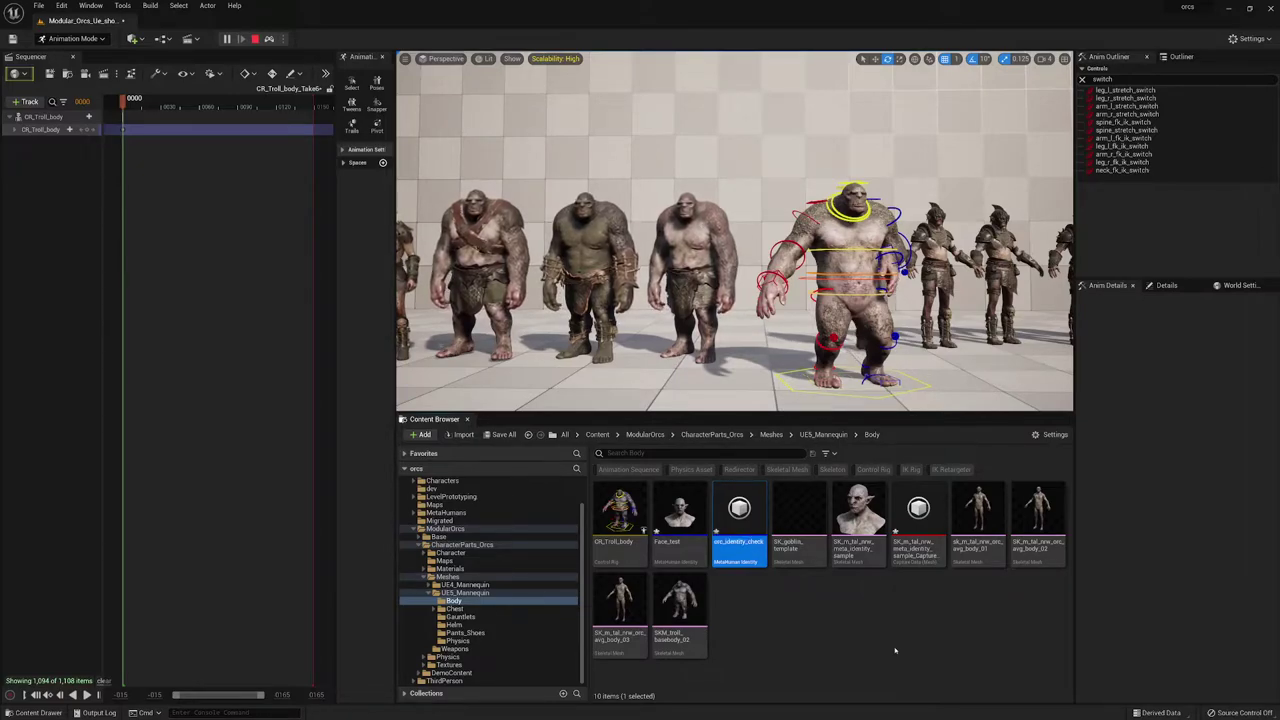
# Step: Stop the simulation and create the components of orc_identity_check from the skeletal mesh SK_m_tal_nrw_meta_identity_sample with its head preview
pyautogui.click(862, 540)
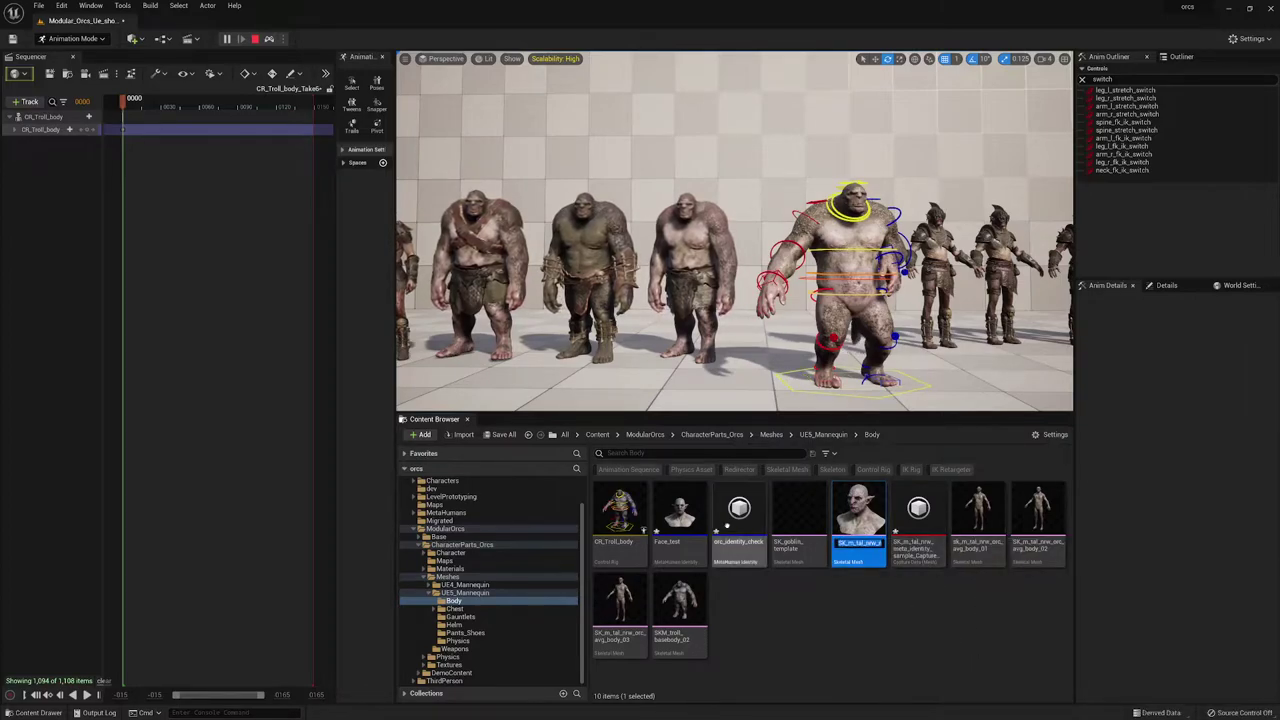
pyautogui.click(737, 560)
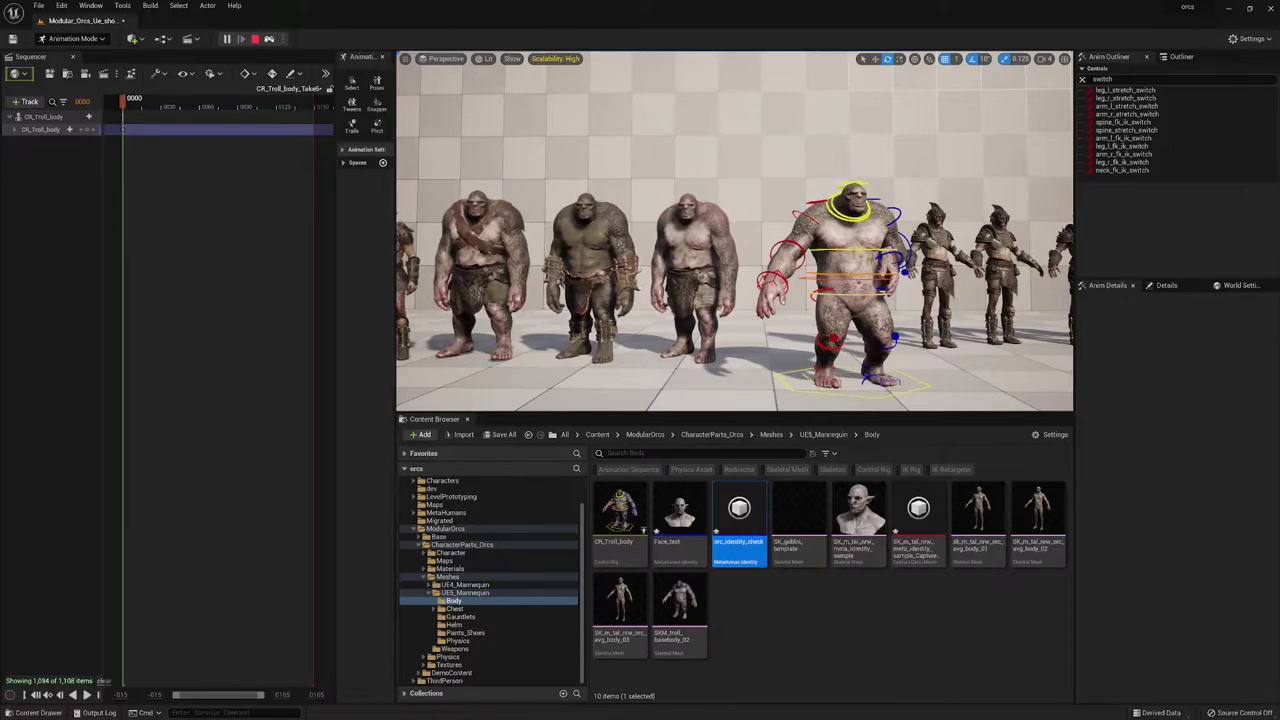
pyautogui.click(254, 38)
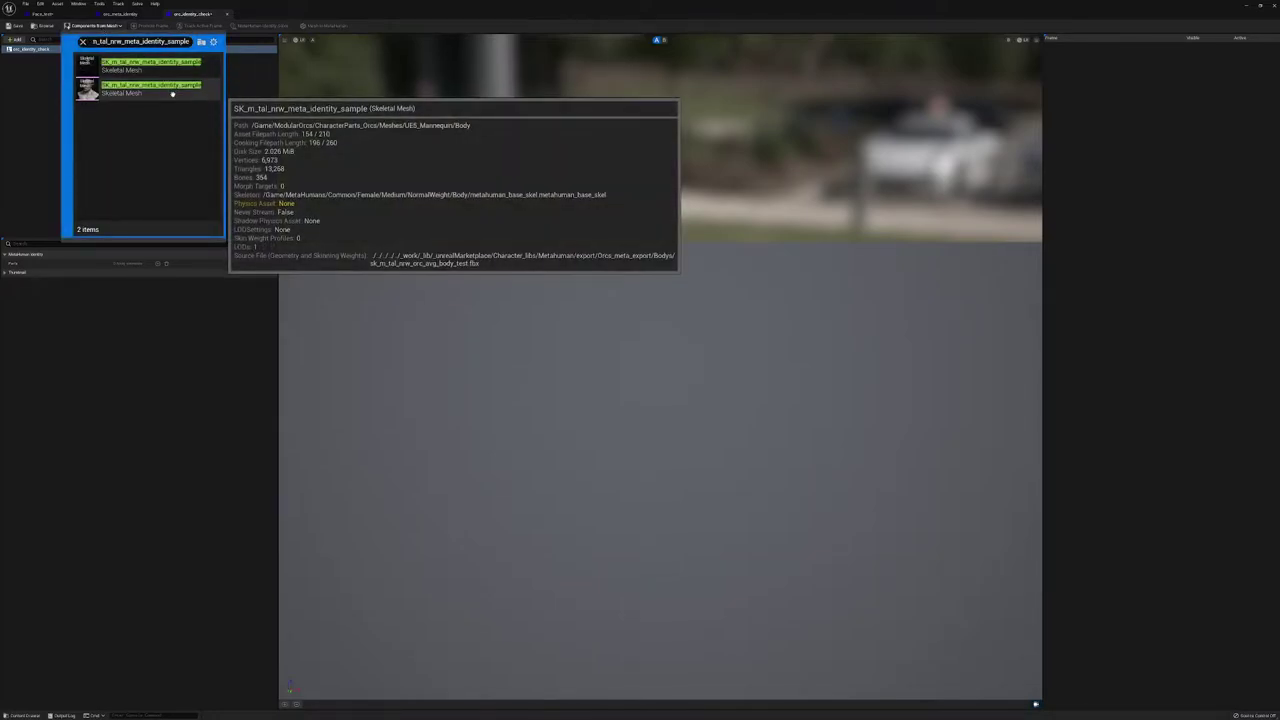
pyautogui.click(172, 90)
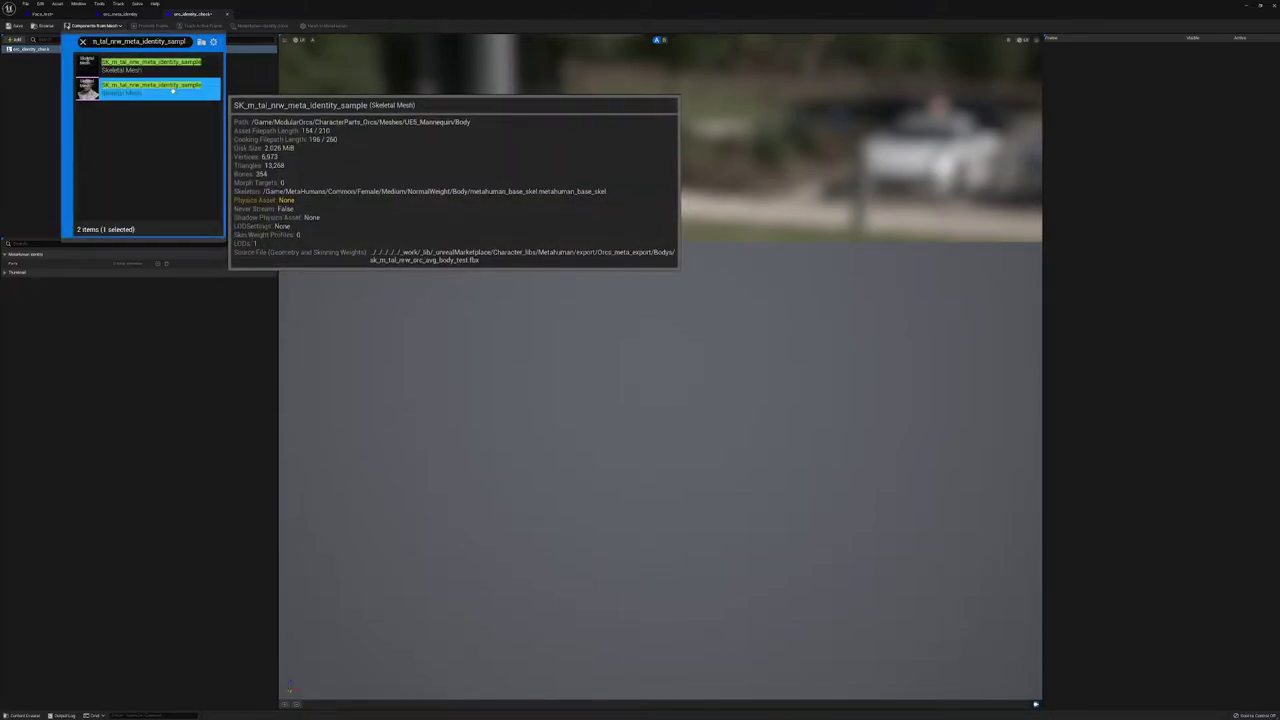
# Step: Select the identity's Neutral Pose and frame the orc's head straight from the front
pyautogui.moveTo(660, 370); pyautogui.dragTo(660, 260, button='right')
pyautogui.moveTo(660, 300); pyautogui.dragTo(660, 400, button='middle')
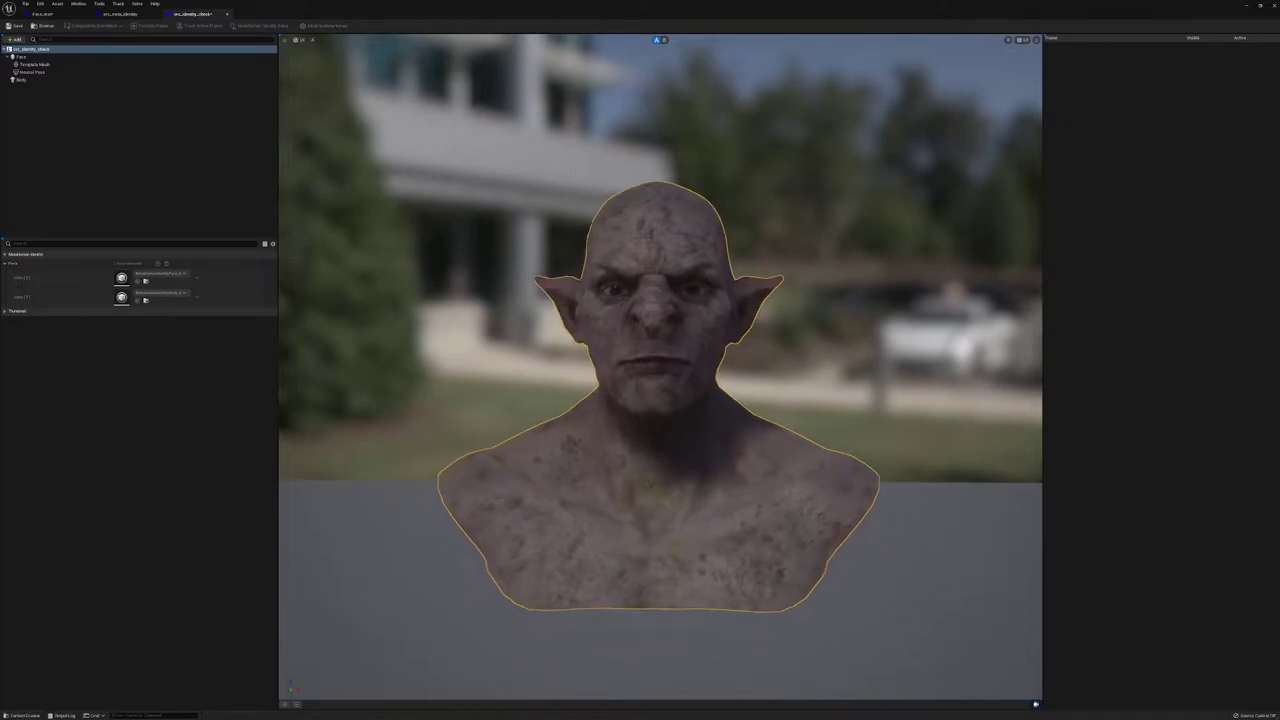
pyautogui.scroll(4, 660, 370)
pyautogui.keyDown('alt'); pyautogui.moveTo(660, 370); pyautogui.dragTo(560, 370); pyautogui.keyUp('alt')
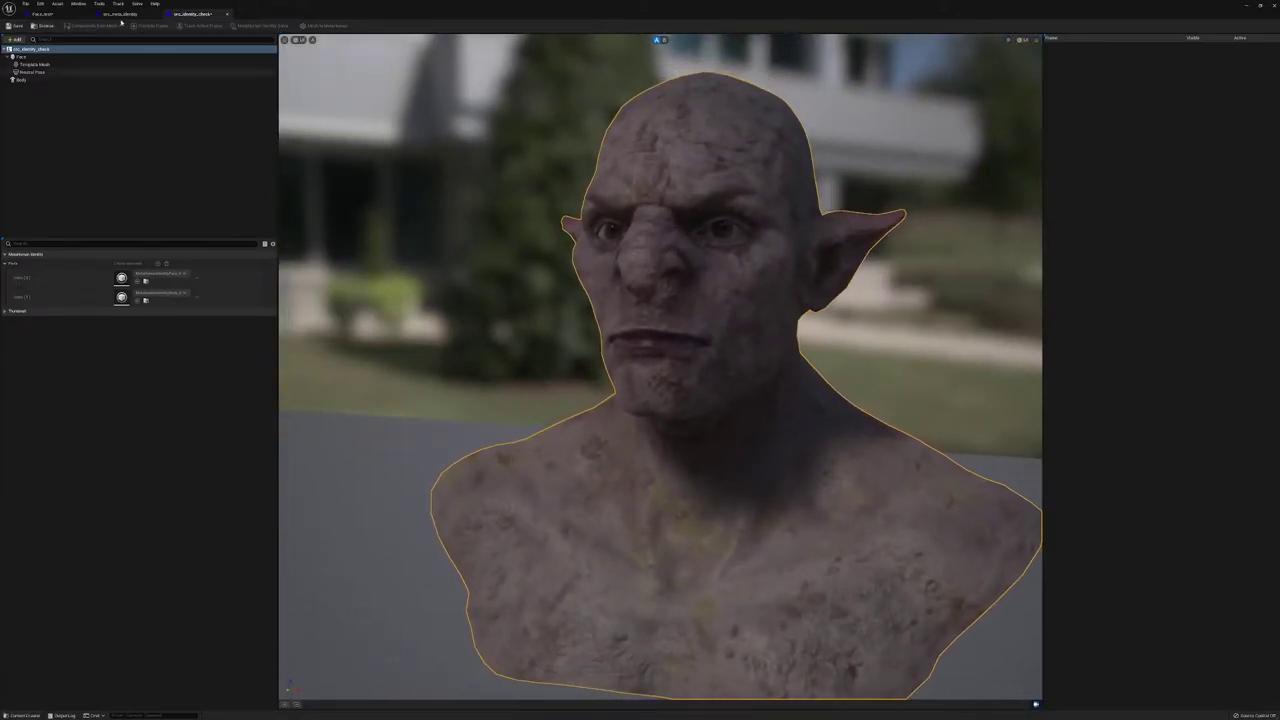
pyautogui.click(34, 73)
pyautogui.keyDown('alt'); pyautogui.moveTo(560, 370); pyautogui.dragTo(710, 370); pyautogui.keyUp('alt')
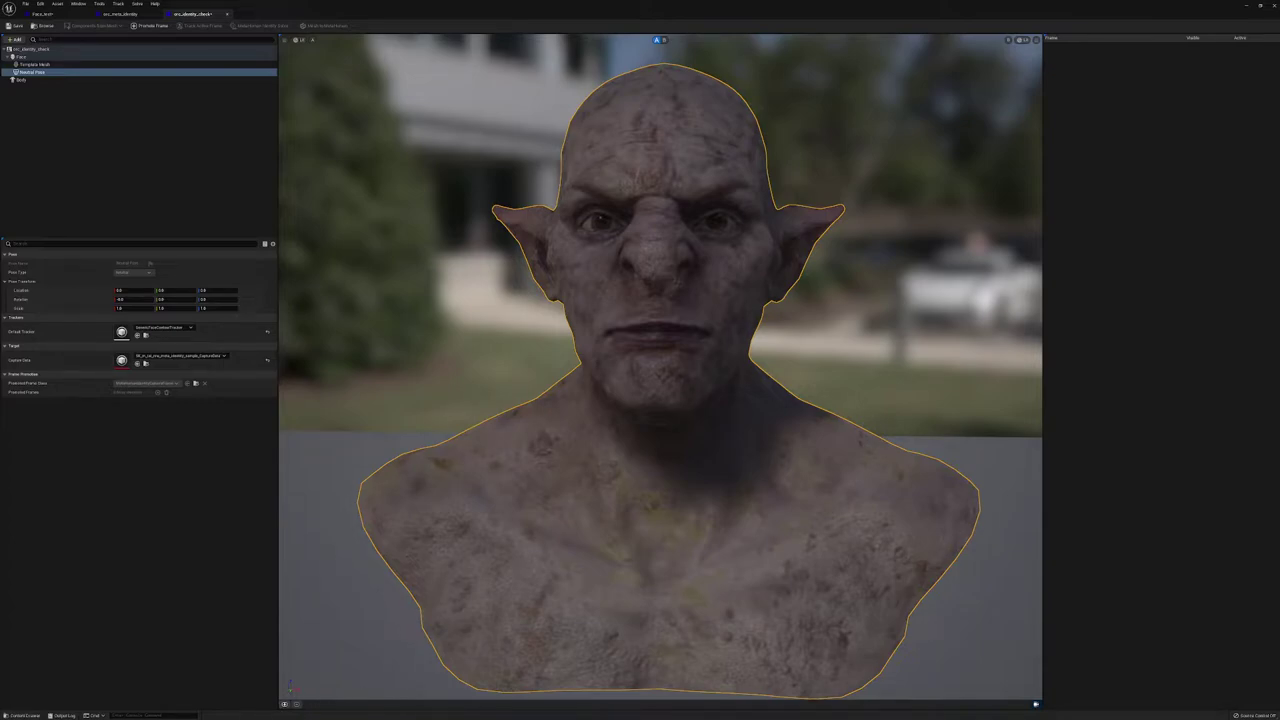
pyautogui.keyDown('alt'); pyautogui.moveTo(660, 370); pyautogui.dragTo(680, 406); pyautogui.keyUp('alt')
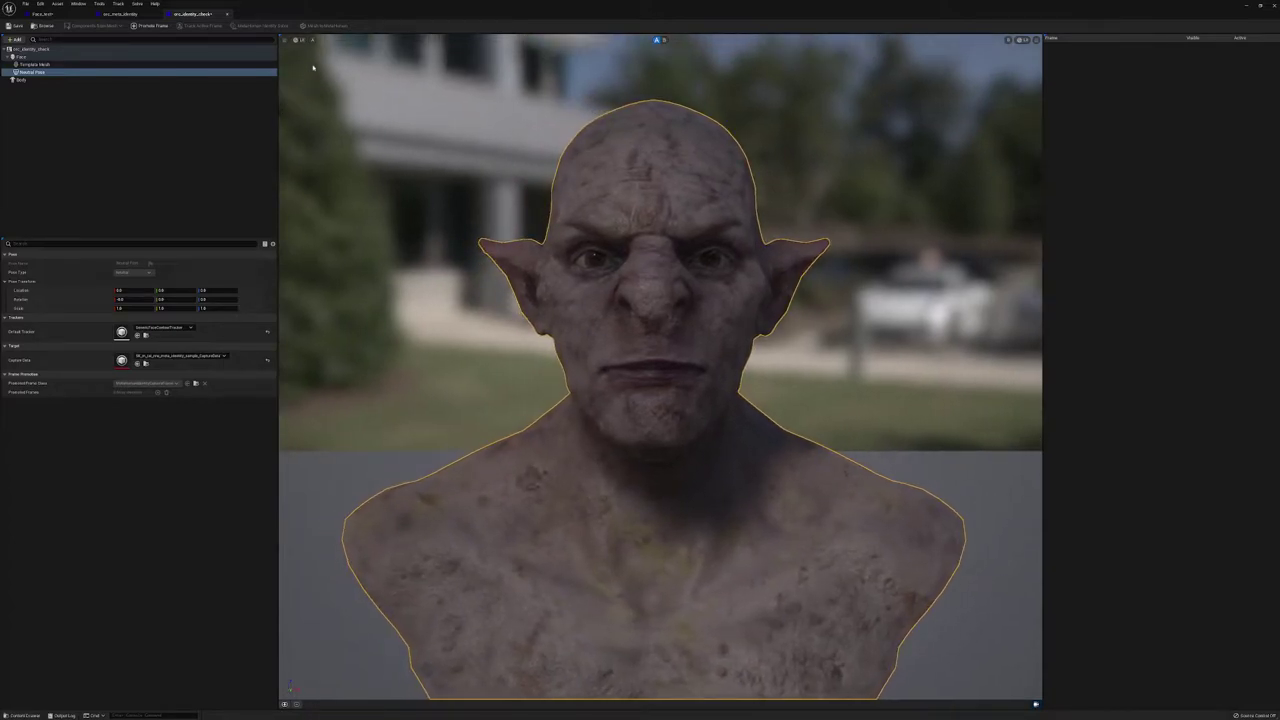
# Step: Narrow the viewport's field of view and reframe the orc's head and shoulders from the front
pyautogui.click(288, 40)
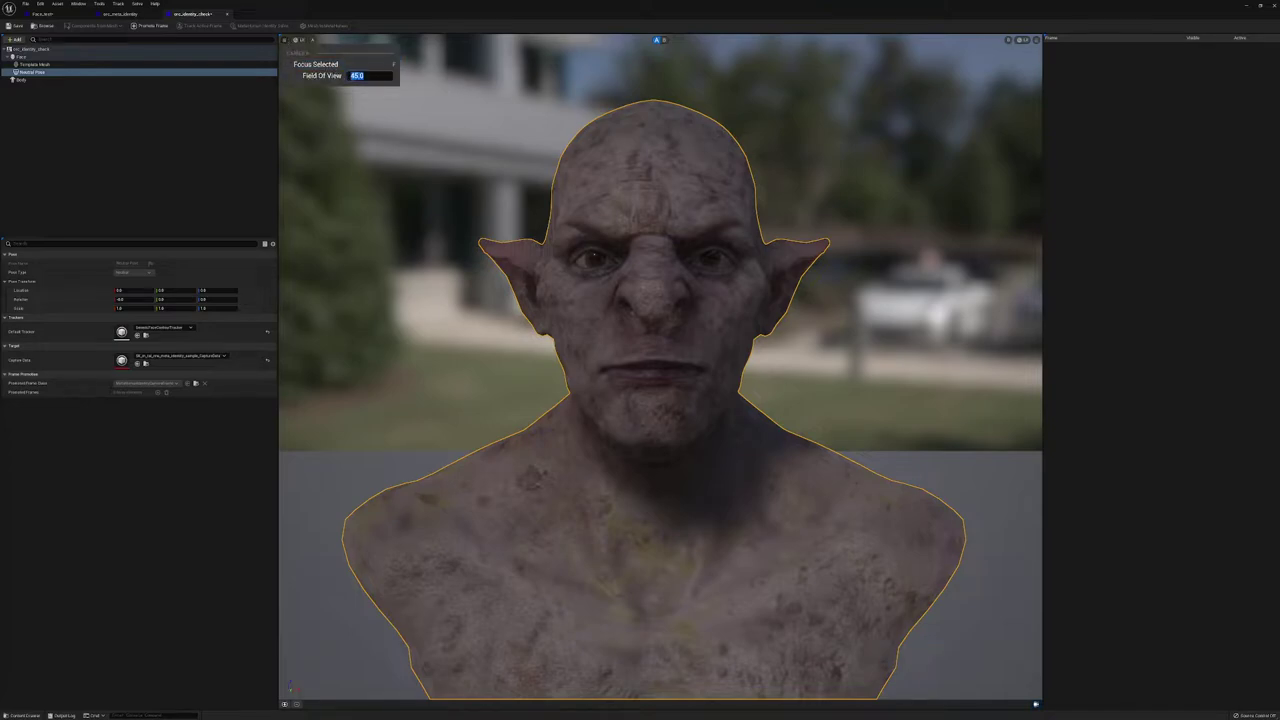
pyautogui.write('0')
pyautogui.press('Return')
pyautogui.scroll(-3, 660, 370)
pyautogui.moveTo(660, 370); pyautogui.dragTo(699, 497, button='middle')
pyautogui.scroll(-3, 662, 412)
pyautogui.scroll(-1, 672, 497)
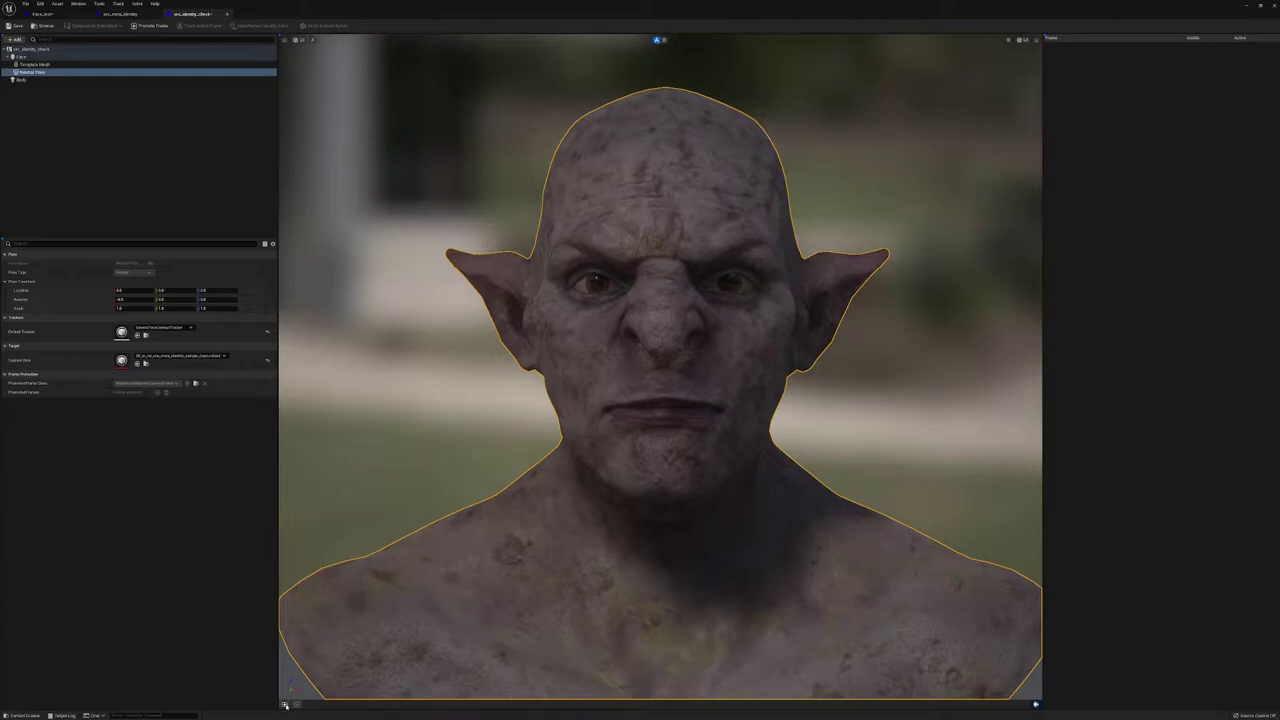
# Step: Promote the front view to a frame for the neutral pose and track its facial markers
pyautogui.click(285, 705)
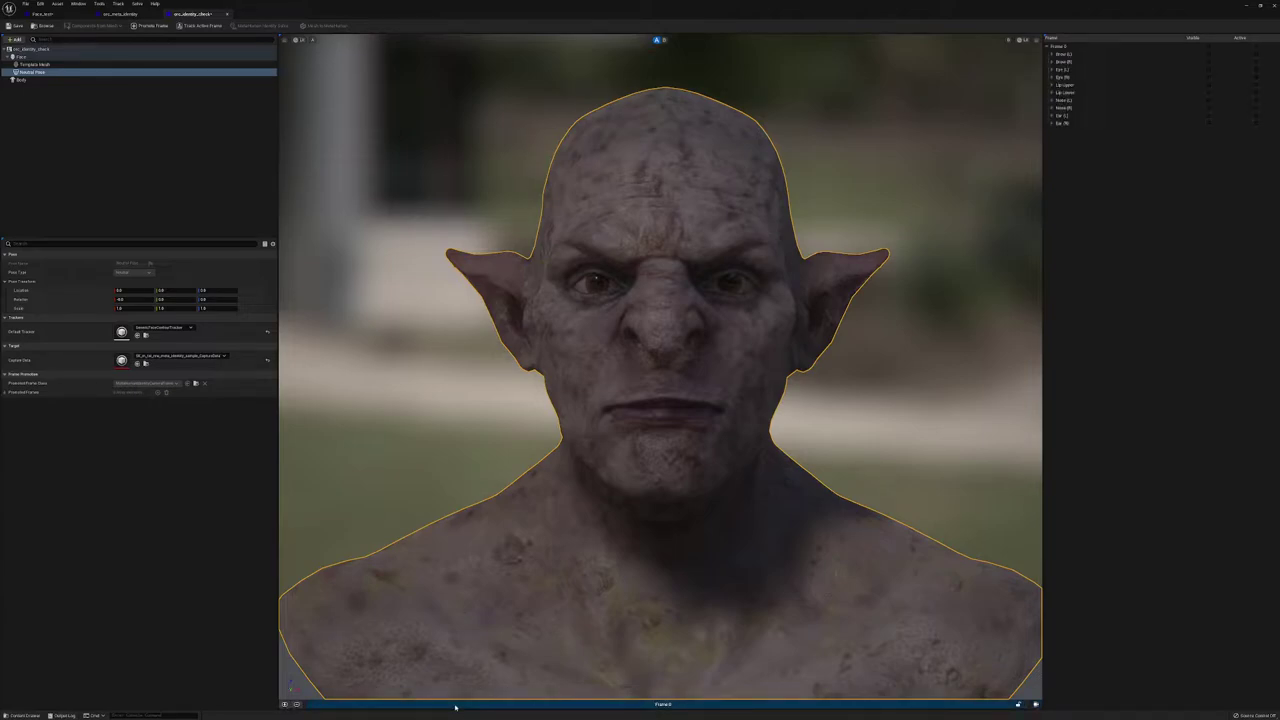
pyautogui.rightClick(455, 707)
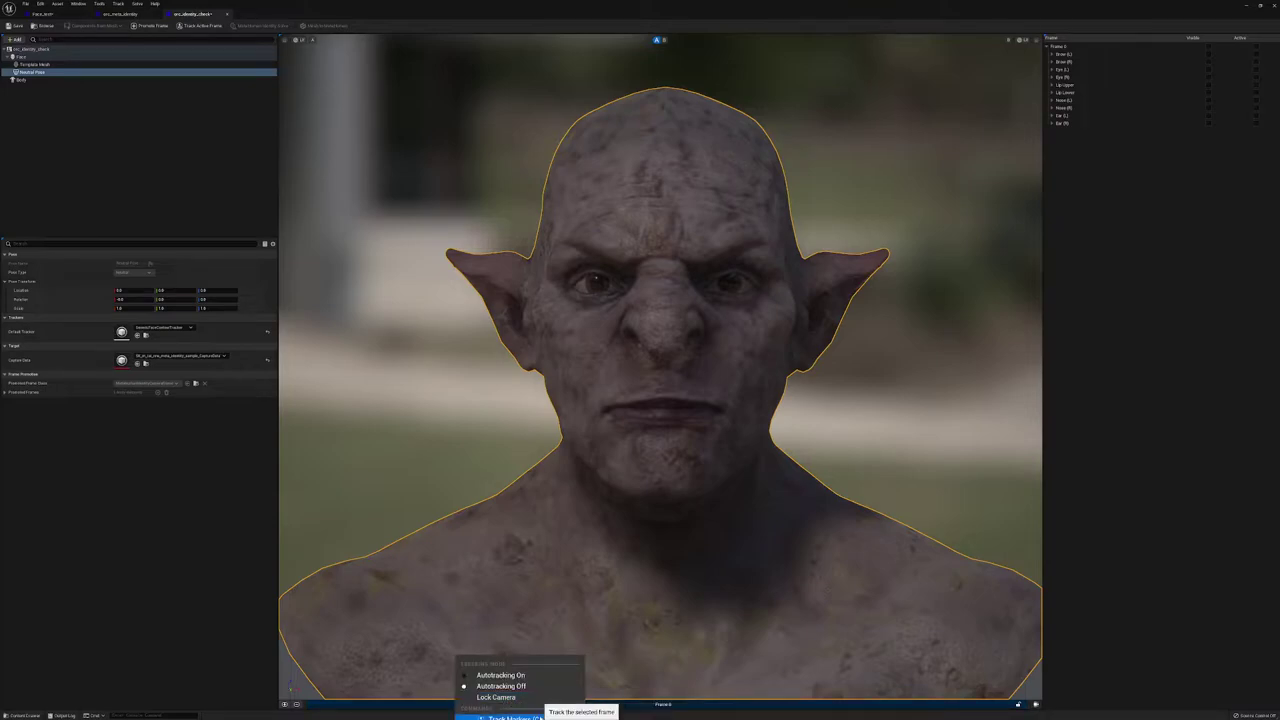
pyautogui.click(515, 718)
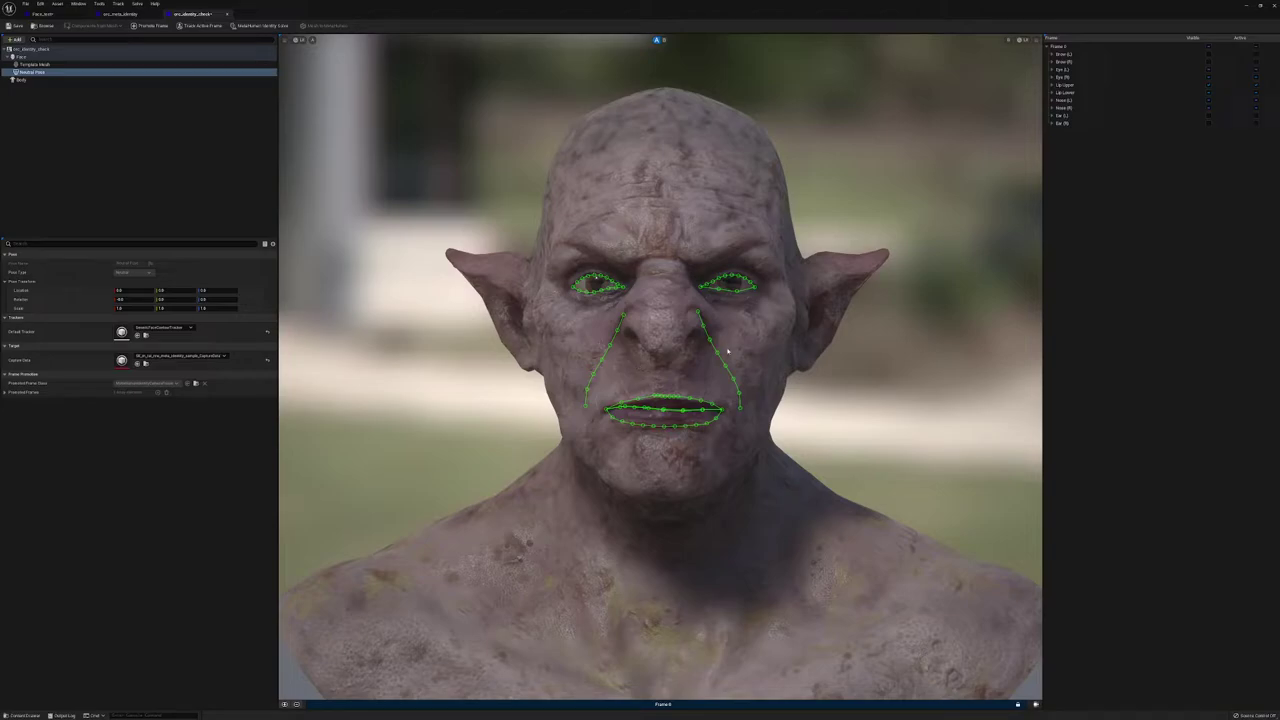
# Step: Show the Ear (L) marker curves, leave them inactive, and move Ear Helix Outer (L) onto the orc's left ear
pyautogui.click(1209, 118)
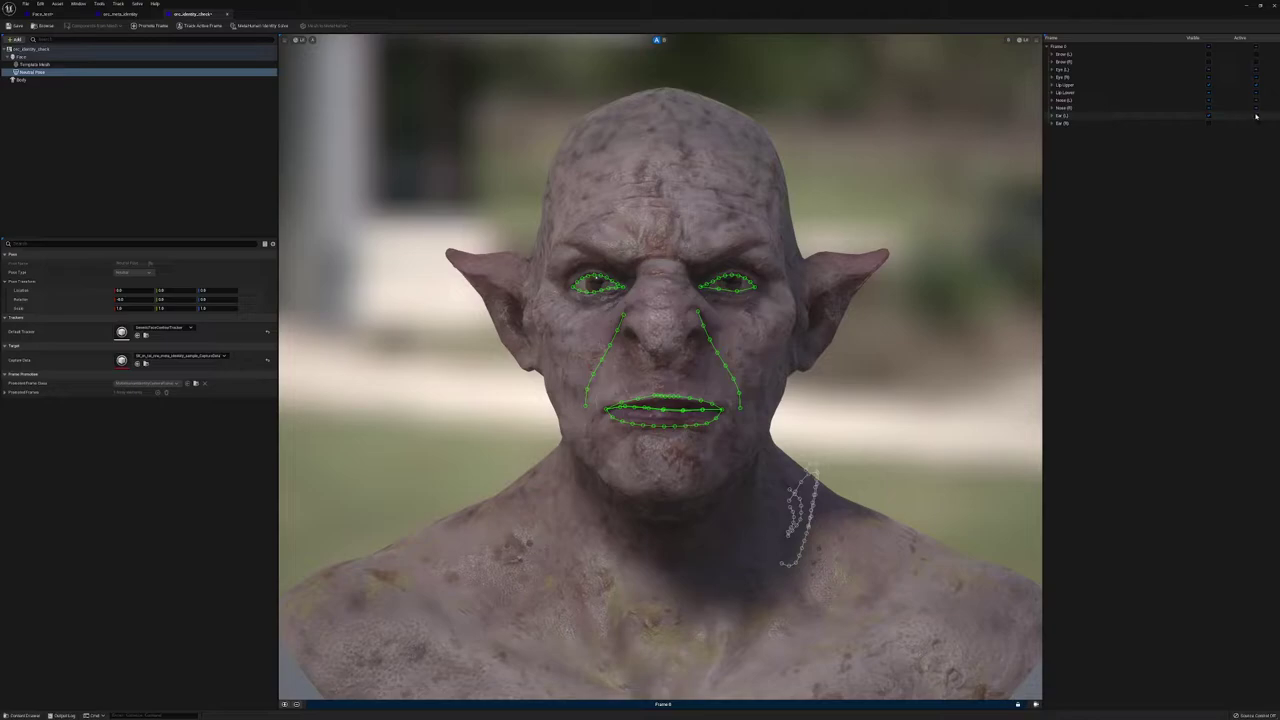
pyautogui.click(1257, 116)
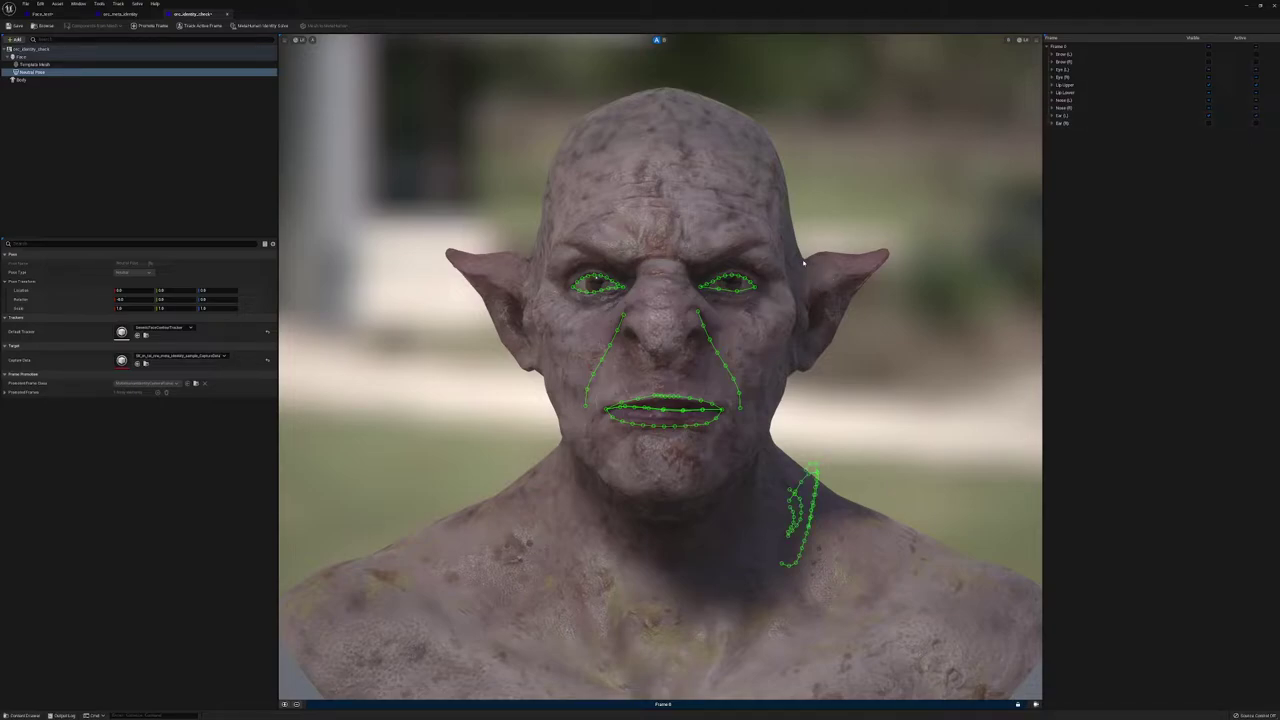
pyautogui.click(1257, 116)
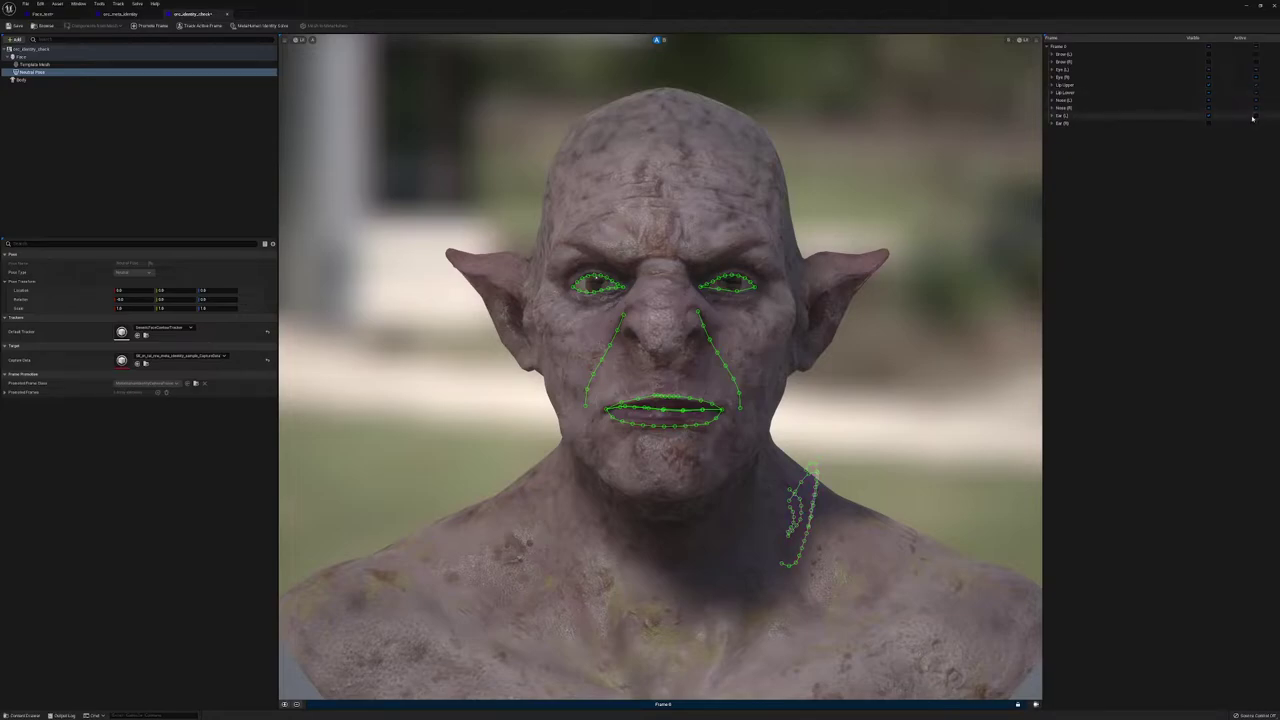
pyautogui.click(1050, 116)
pyautogui.click(1080, 124)
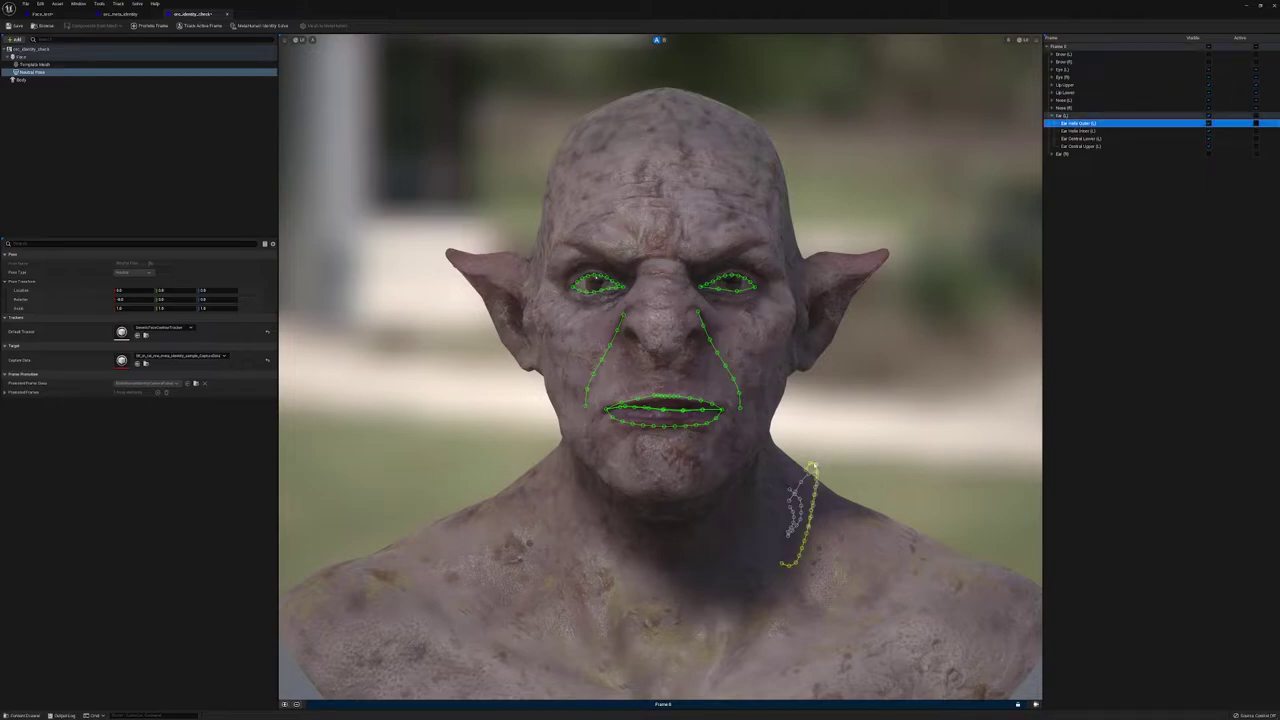
pyautogui.moveTo(814, 465); pyautogui.dragTo(841, 260)
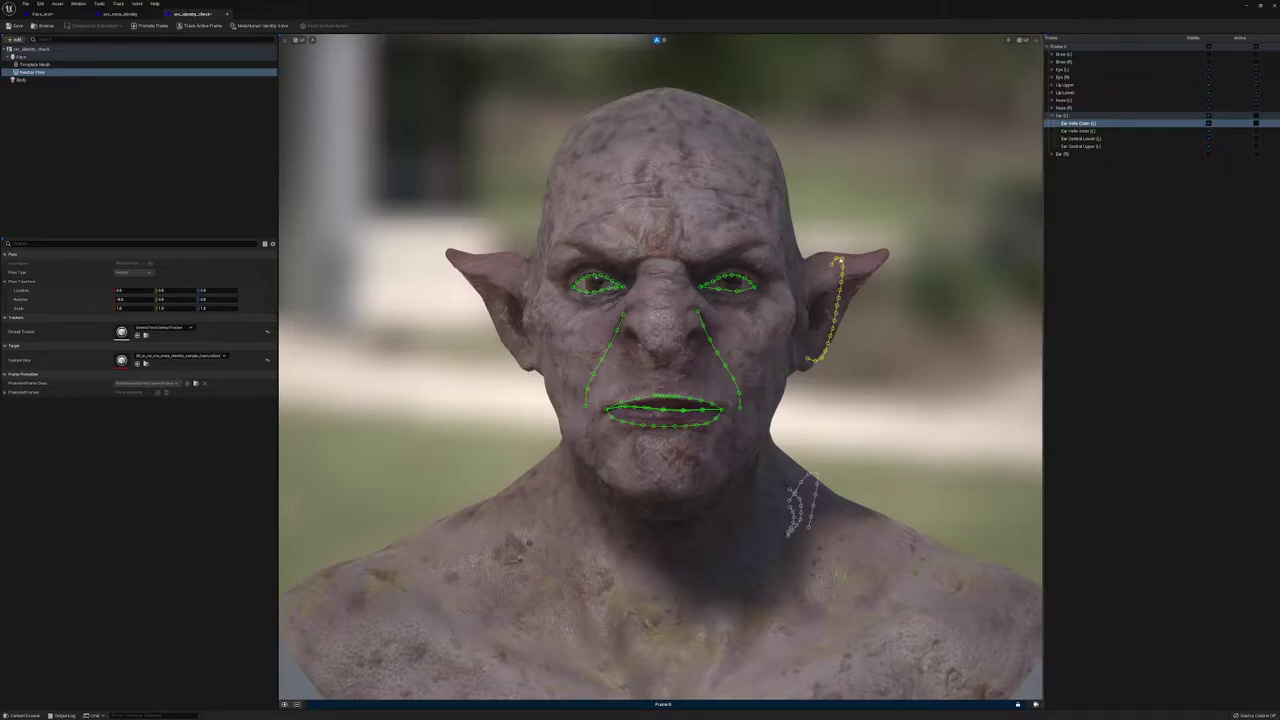
# Step: Fit the Ear Helix Outer (L) curve along the pointed outline of the orc's left ear, from the tip to the lobe
pyautogui.click(862, 240)
pyautogui.moveTo(833, 266); pyautogui.dragTo(886, 251)
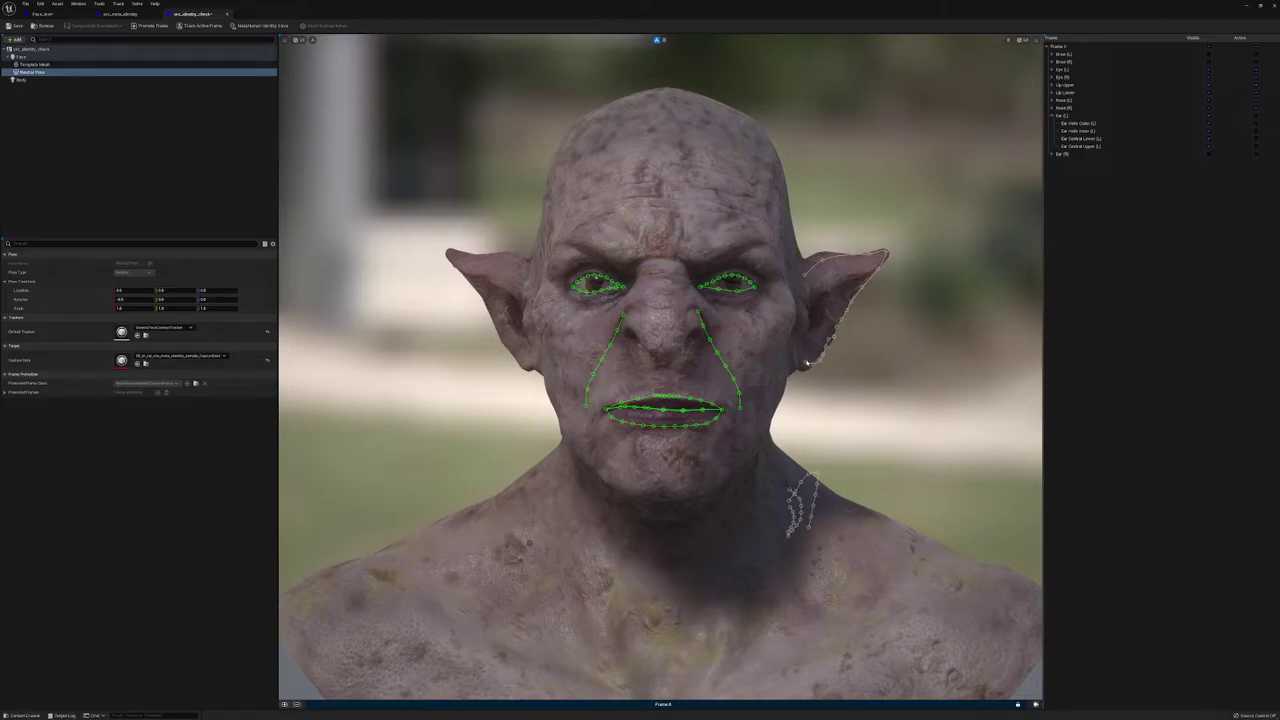
pyautogui.moveTo(805, 362); pyautogui.dragTo(808, 370)
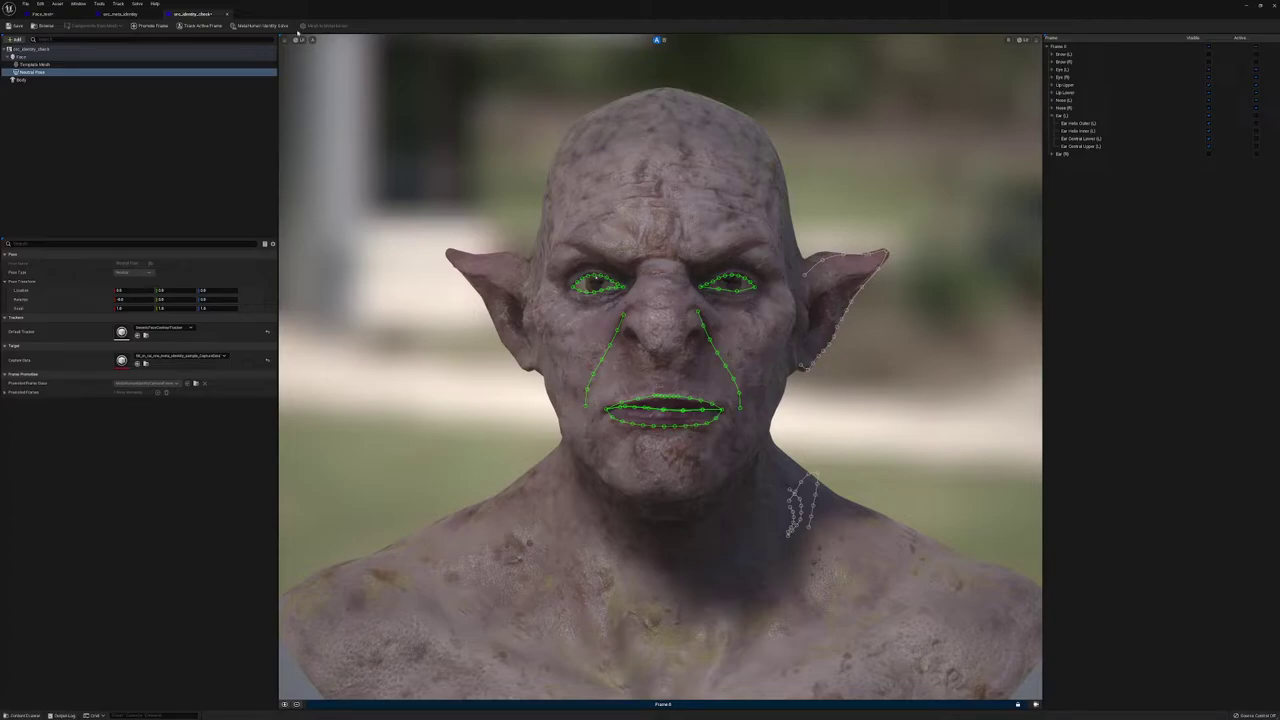
# Step: Run the MetaHuman Identity Solve, check the fitted template mesh in view B, and return to view A
pyautogui.click(260, 25)
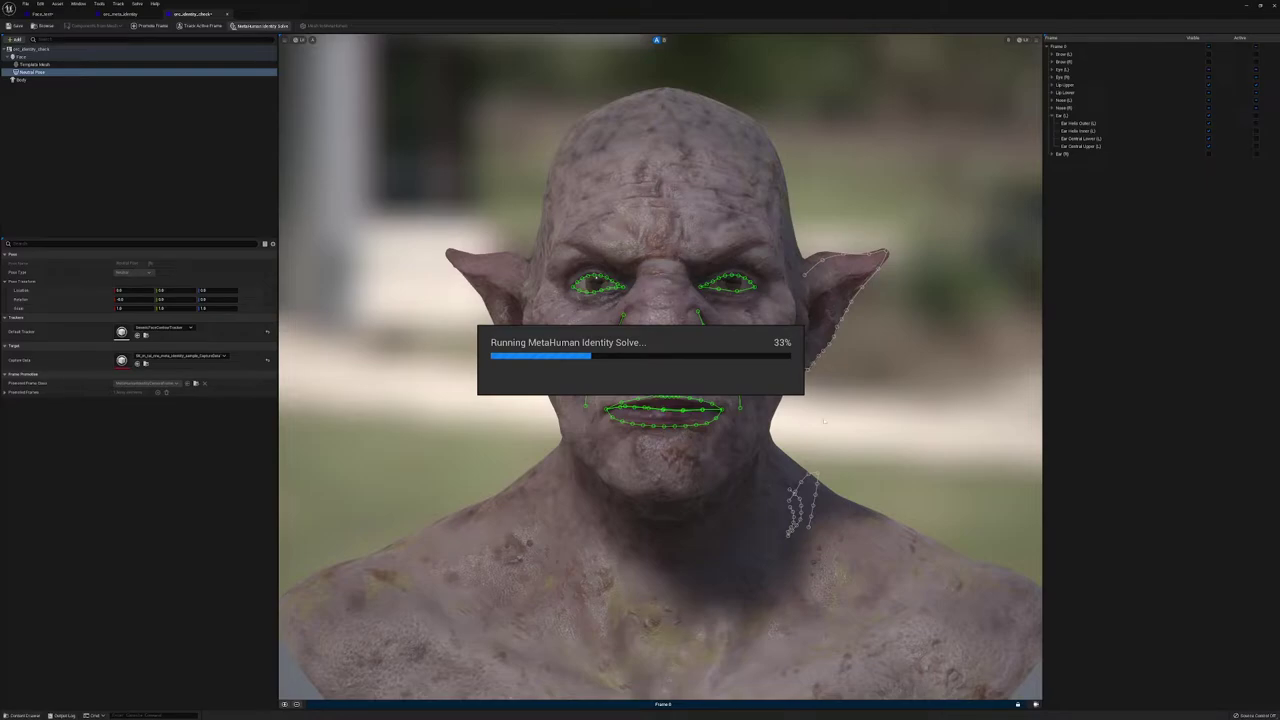
pyautogui.click(663, 40)
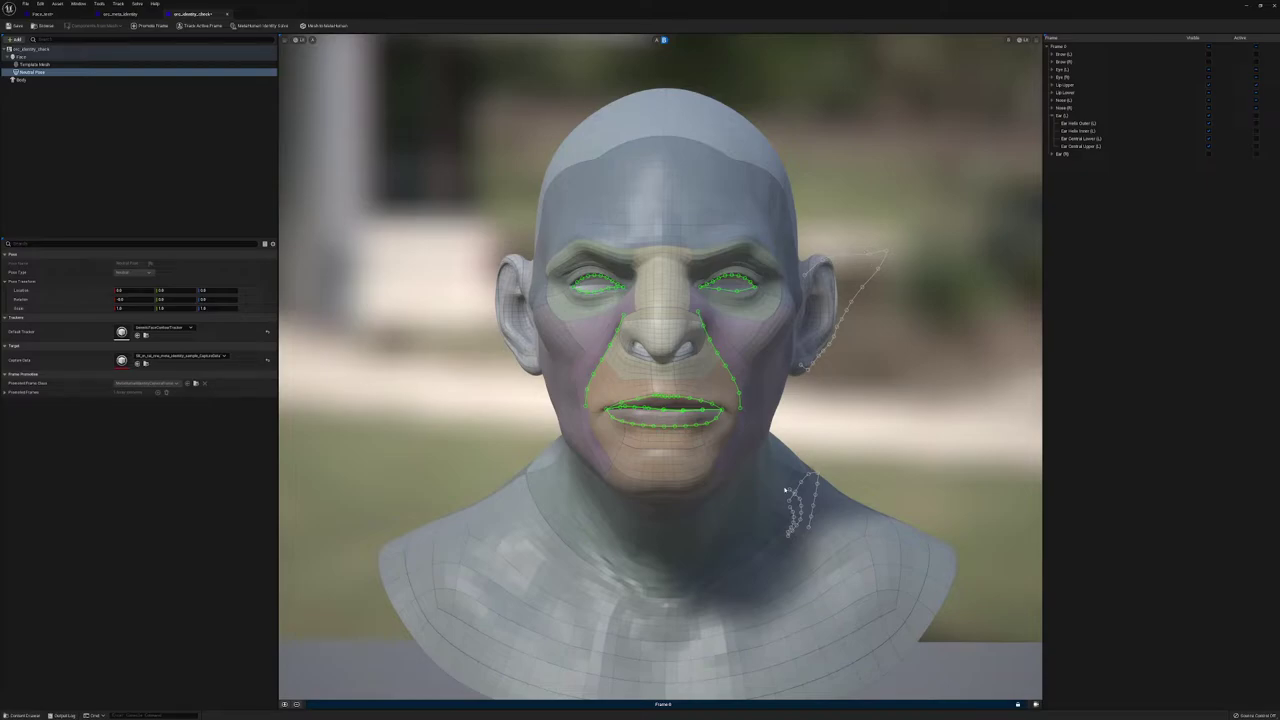
pyautogui.click(656, 39)
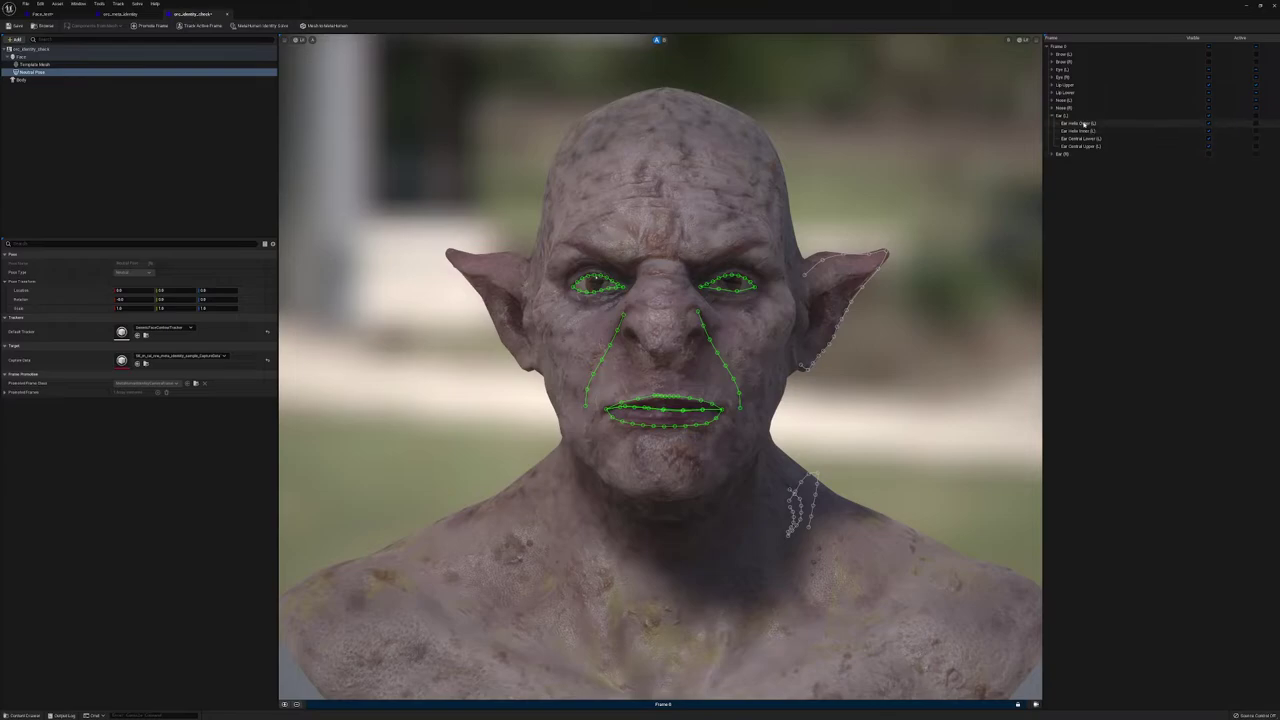
# Step: Activate Ear Helix Outer (L) and hide the Ear Helix Inner, Ear Central Lower and Ear Central Upper (L) curves
pyautogui.click(1146, 124)
pyautogui.click(1255, 124)
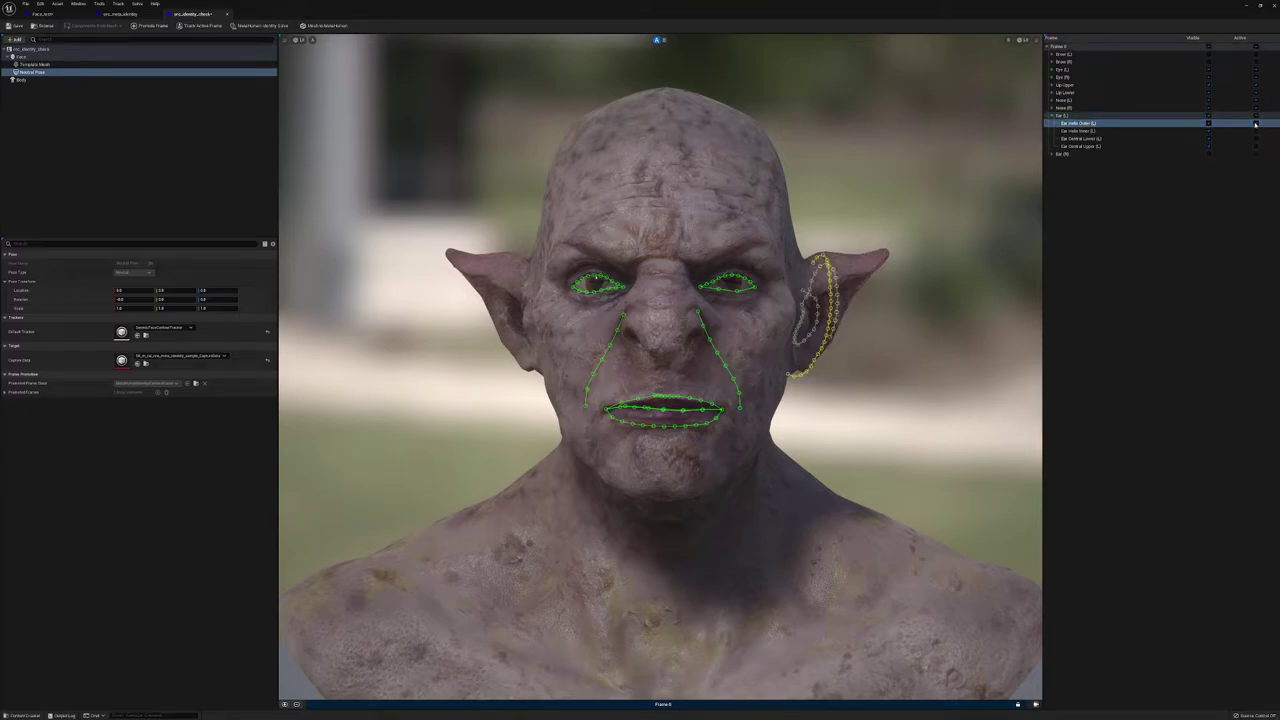
pyautogui.click(868, 263)
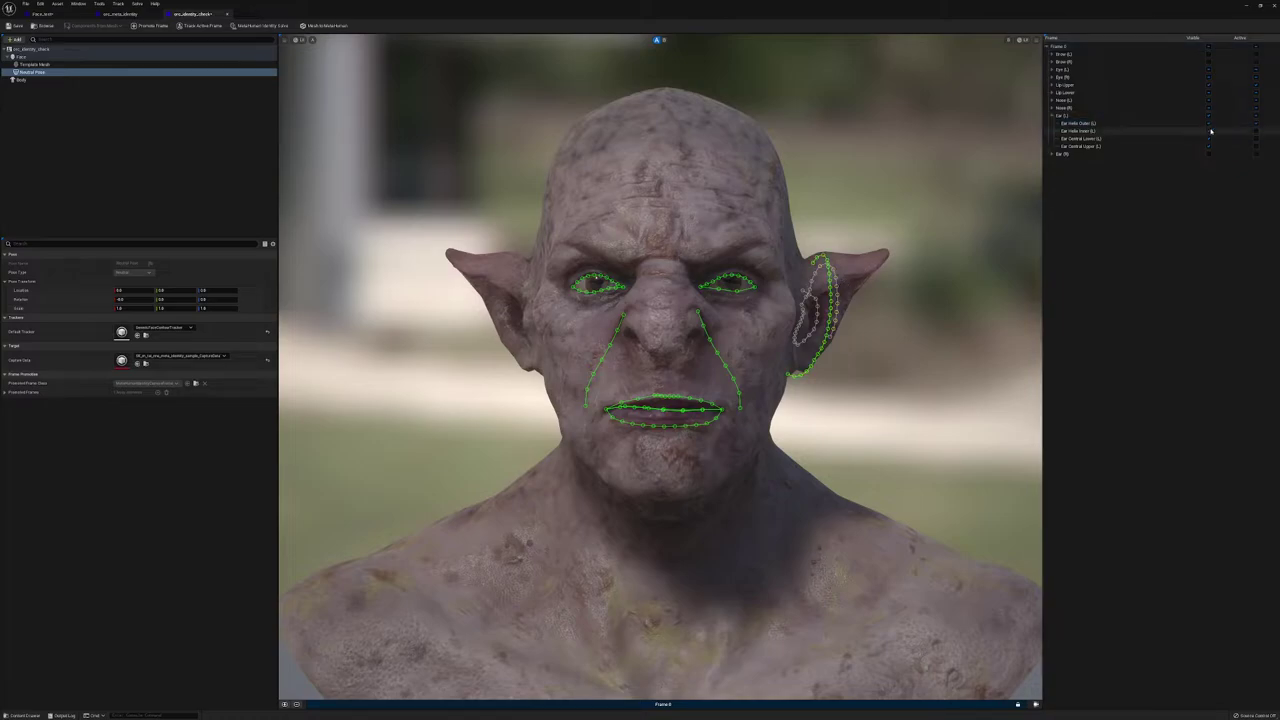
pyautogui.click(1209, 131)
pyautogui.click(1209, 138)
pyautogui.click(1209, 146)
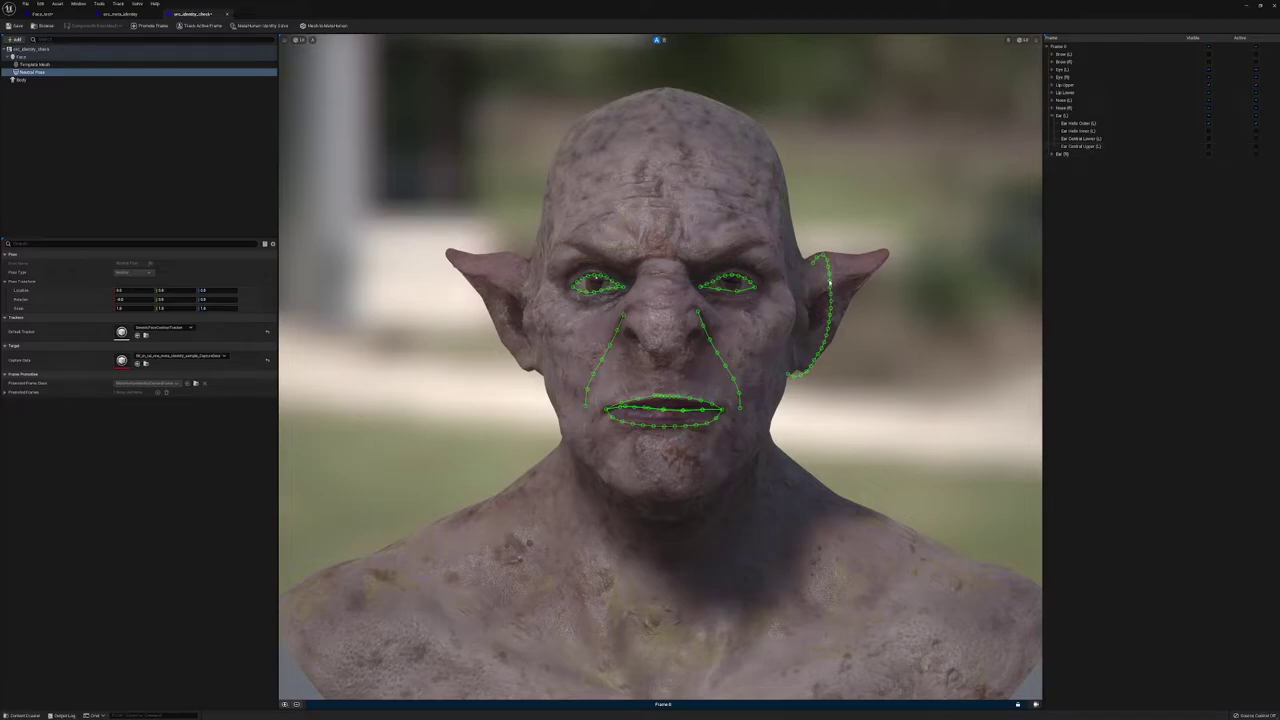
# Step: Reshape the active Ear Helix Outer (L) curve to follow the left ear's outline out to its pointed tip
pyautogui.moveTo(829, 281); pyautogui.dragTo(886, 251)
pyautogui.moveTo(814, 258); pyautogui.dragTo(817, 257)
pyautogui.moveTo(830, 288); pyautogui.dragTo(835, 330)
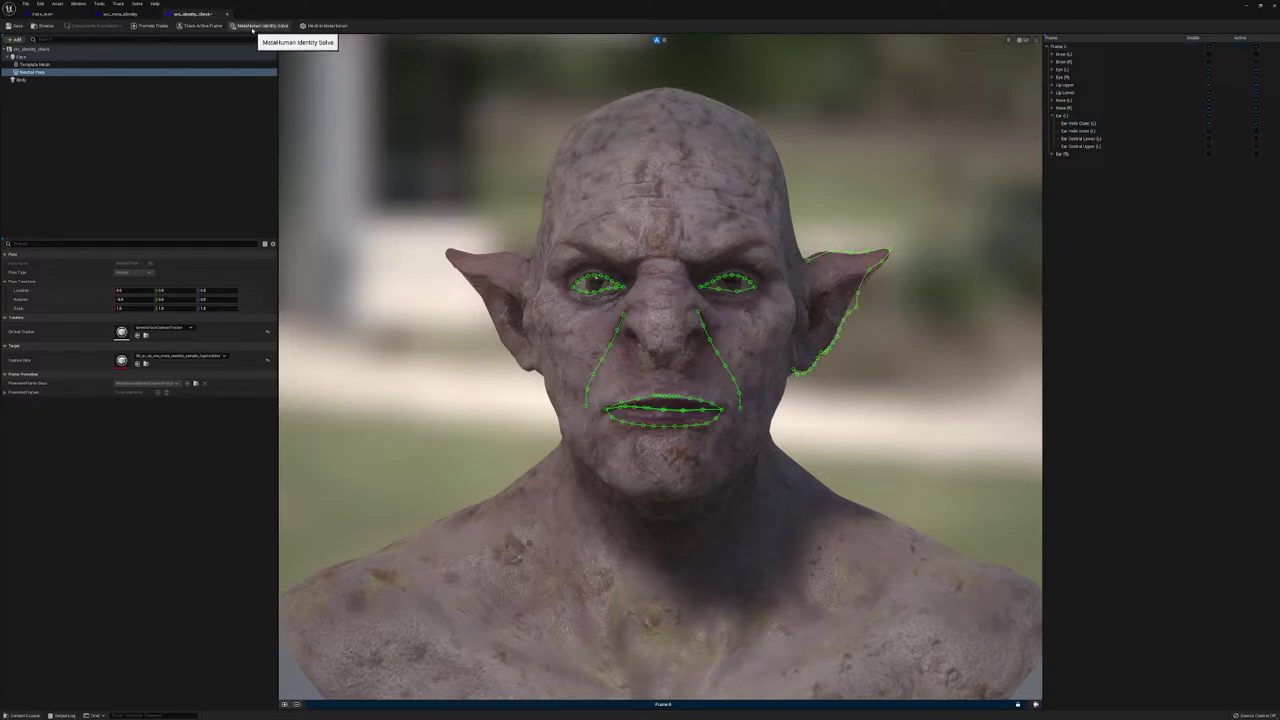
# Step: Solve the MetaHuman Identity again with the active ear curve, compare the template mesh in view B, and return to view A
pyautogui.click(260, 25)
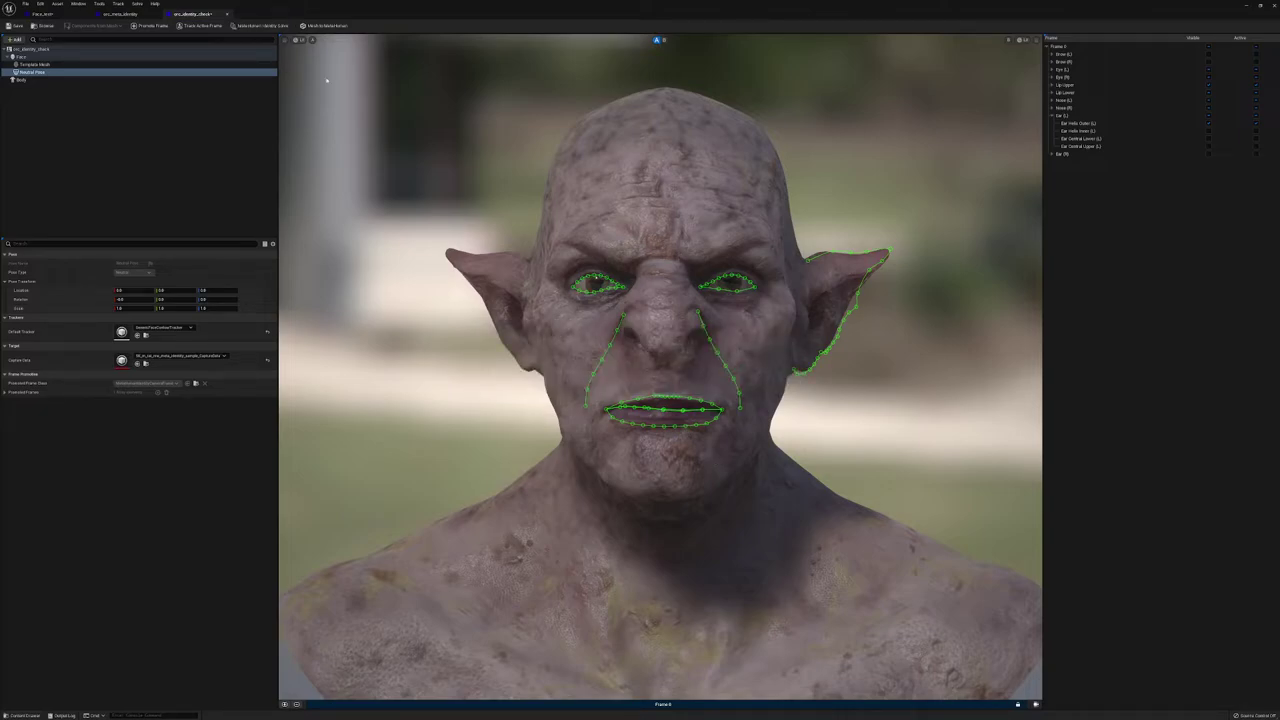
pyautogui.click(665, 40)
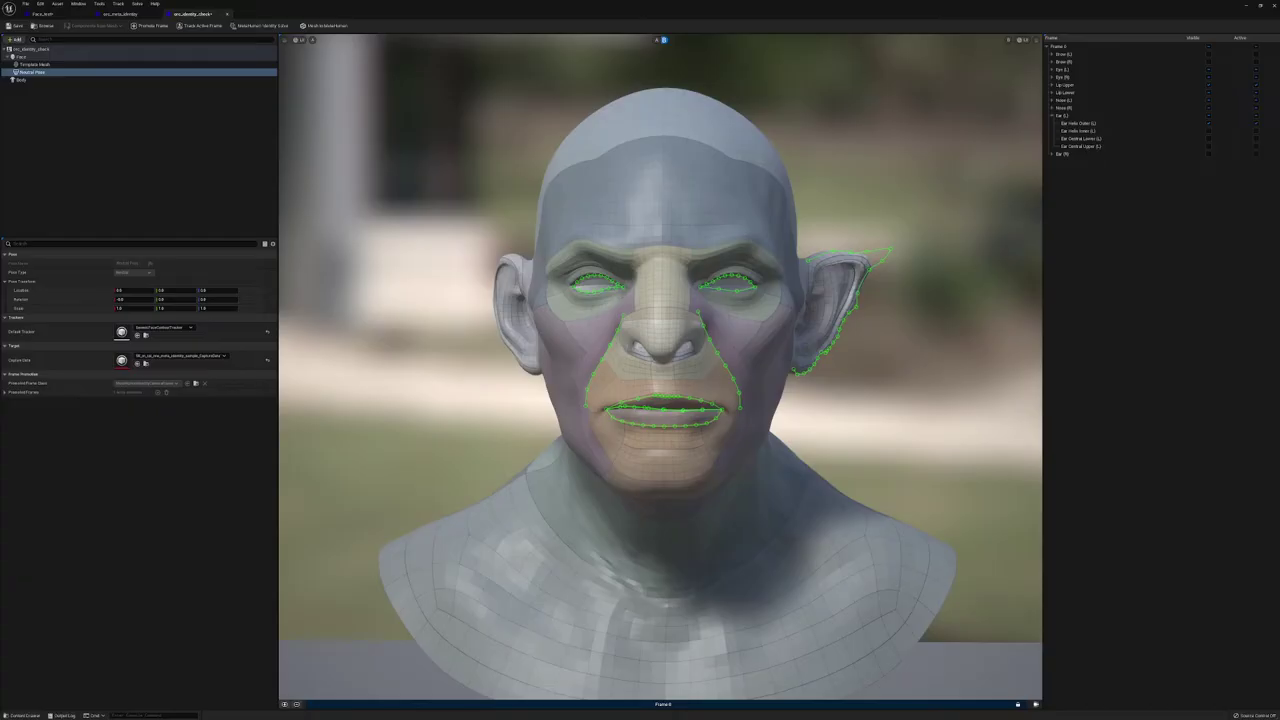
pyautogui.click(657, 40)
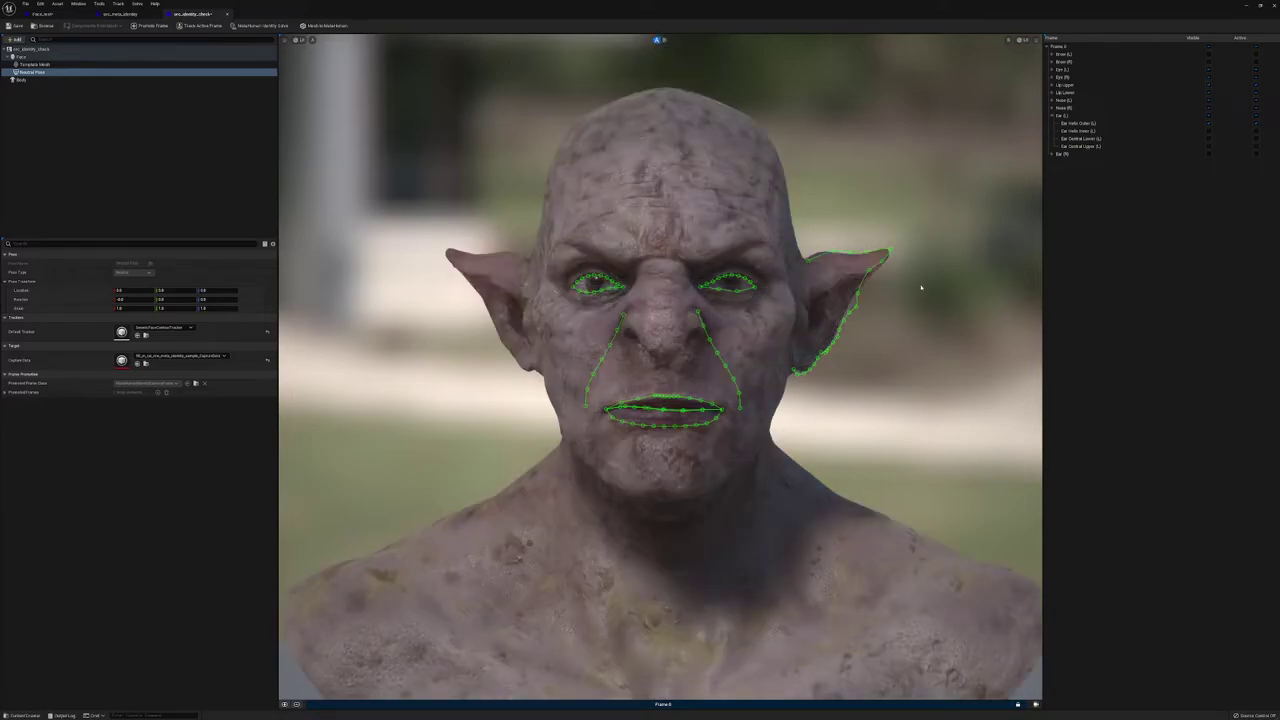
# Step: Promote a second frame, Frame 1, with a three-quarter view showing the orc's left ear, and track its facial markers
pyautogui.click(285, 704)
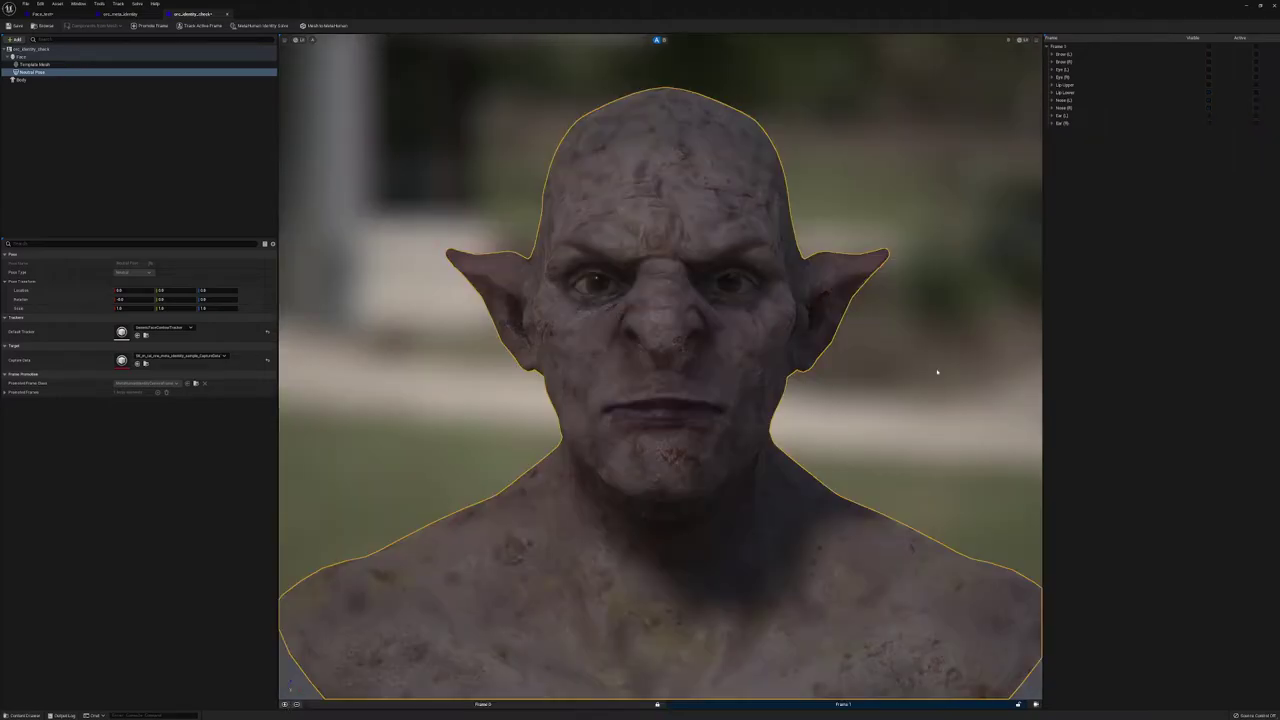
pyautogui.moveTo(660, 366); pyautogui.dragTo(515, 366, button='right')
pyautogui.scroll(5, 877, 354)
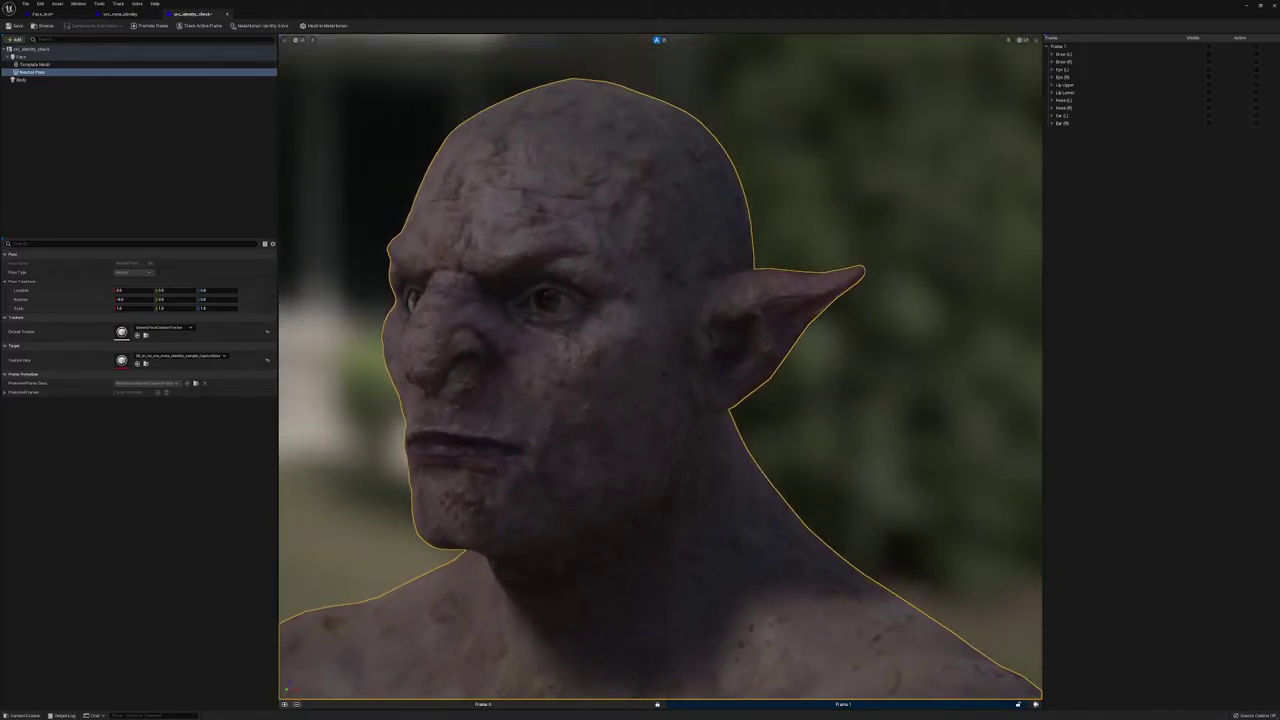
pyautogui.moveTo(660, 368); pyautogui.dragTo(696, 358, button='middle')
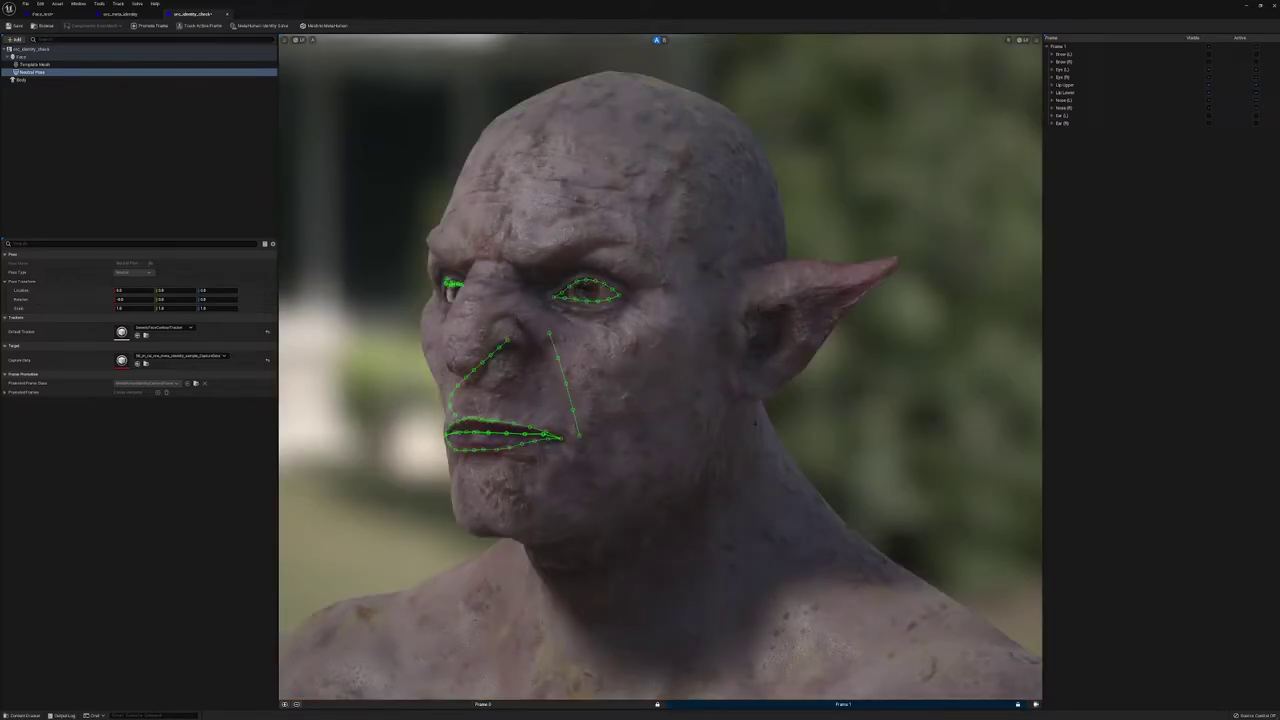
# Step: Make the Ear (L) marker curves visible in Frame 1
pyautogui.click(1208, 116)
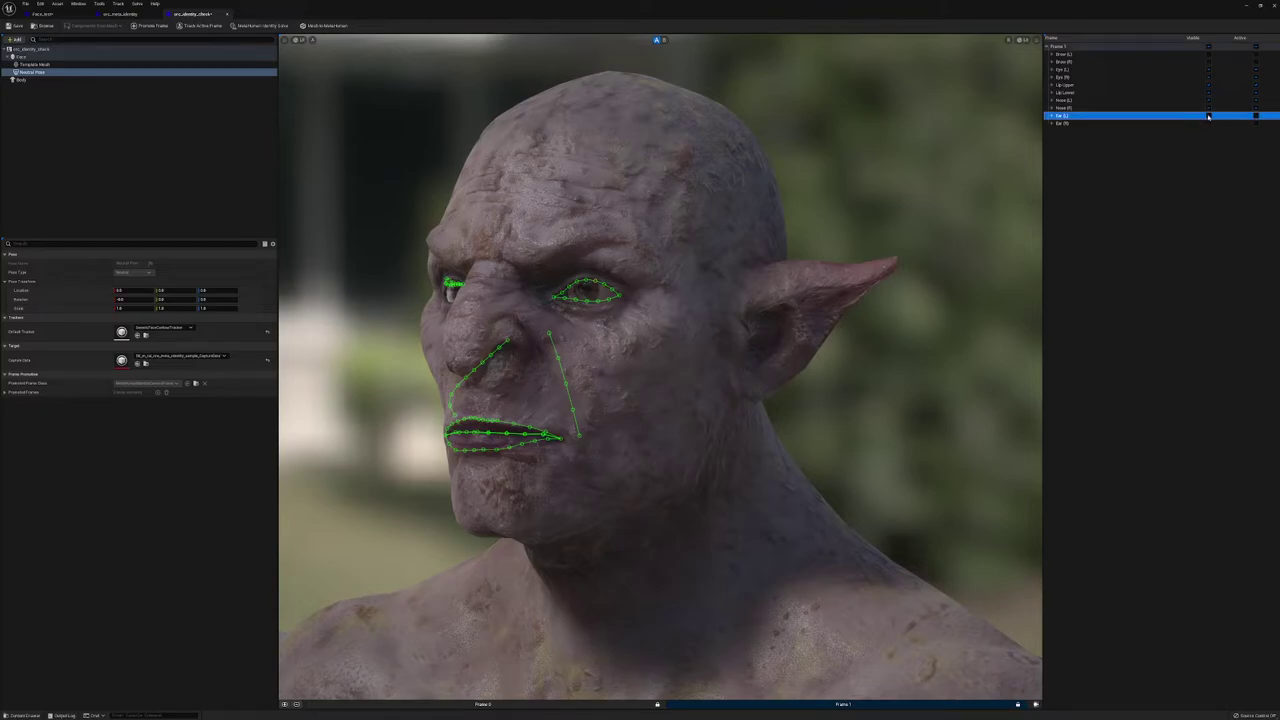
pyautogui.click(1208, 116)
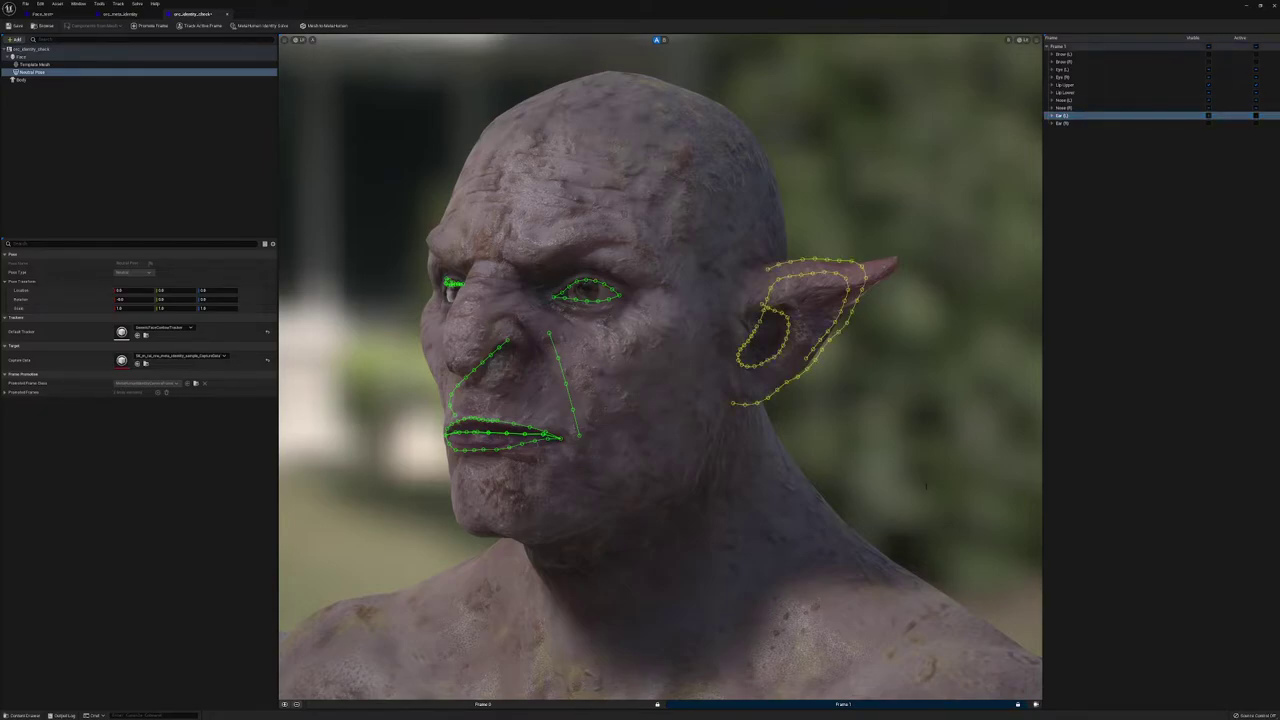
pyautogui.click(893, 260)
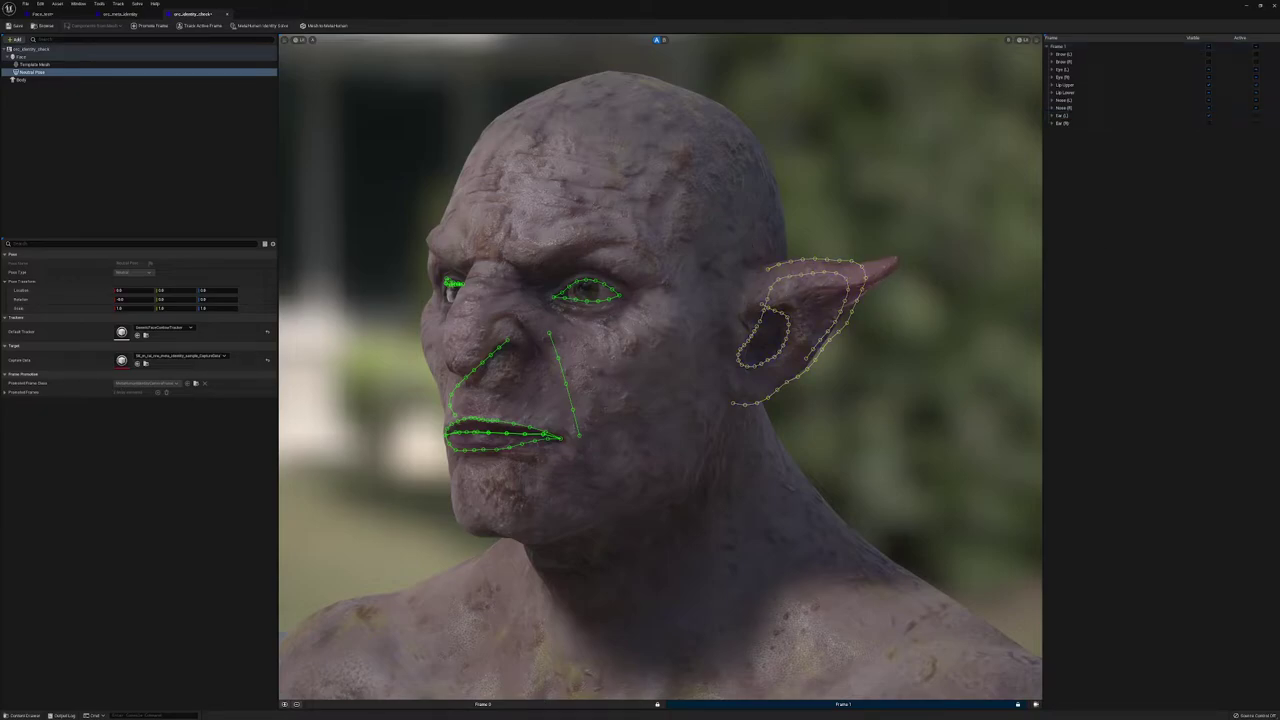
# Step: Check Frame 1's camera options, view the front markers in Frame 0, and return to Frame 1
pyautogui.rightClick(707, 706)
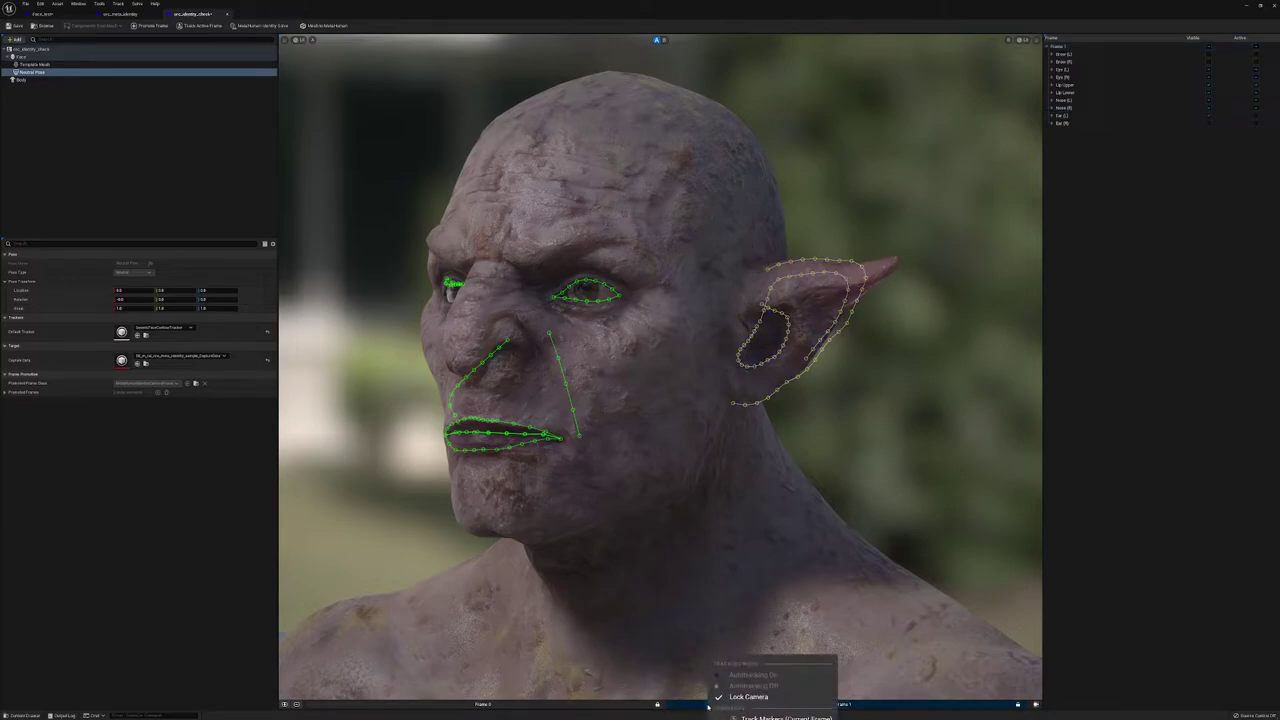
pyautogui.click(589, 709)
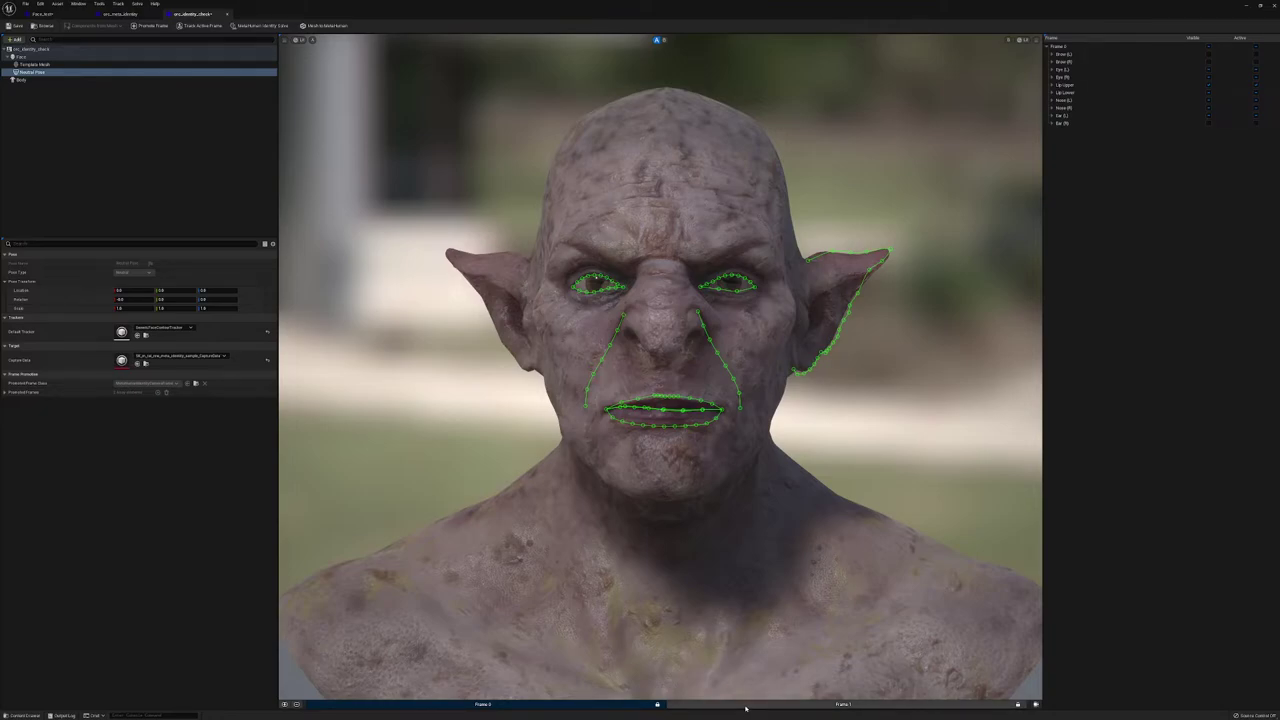
pyautogui.click(745, 708)
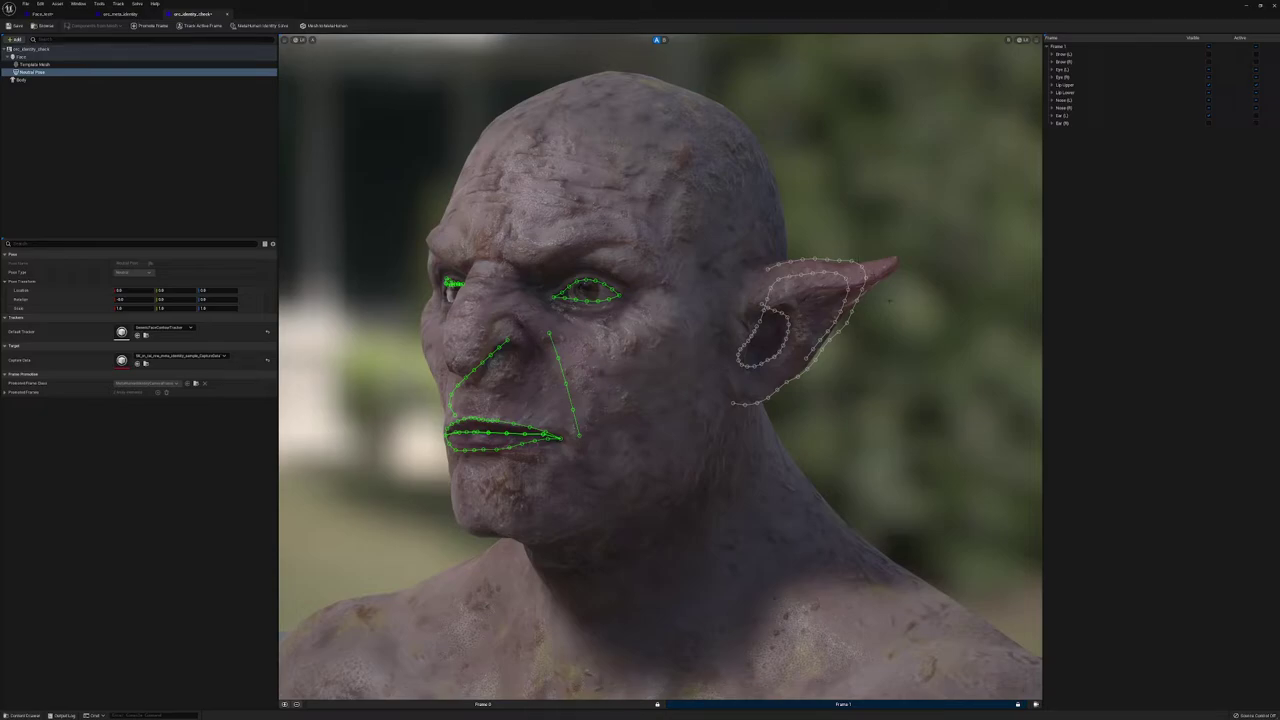
# Step: Fit the Ear Helix Outer (L) curve in Frame 1 to the outer edge and pointed tip of the left ear
pyautogui.click(859, 263)
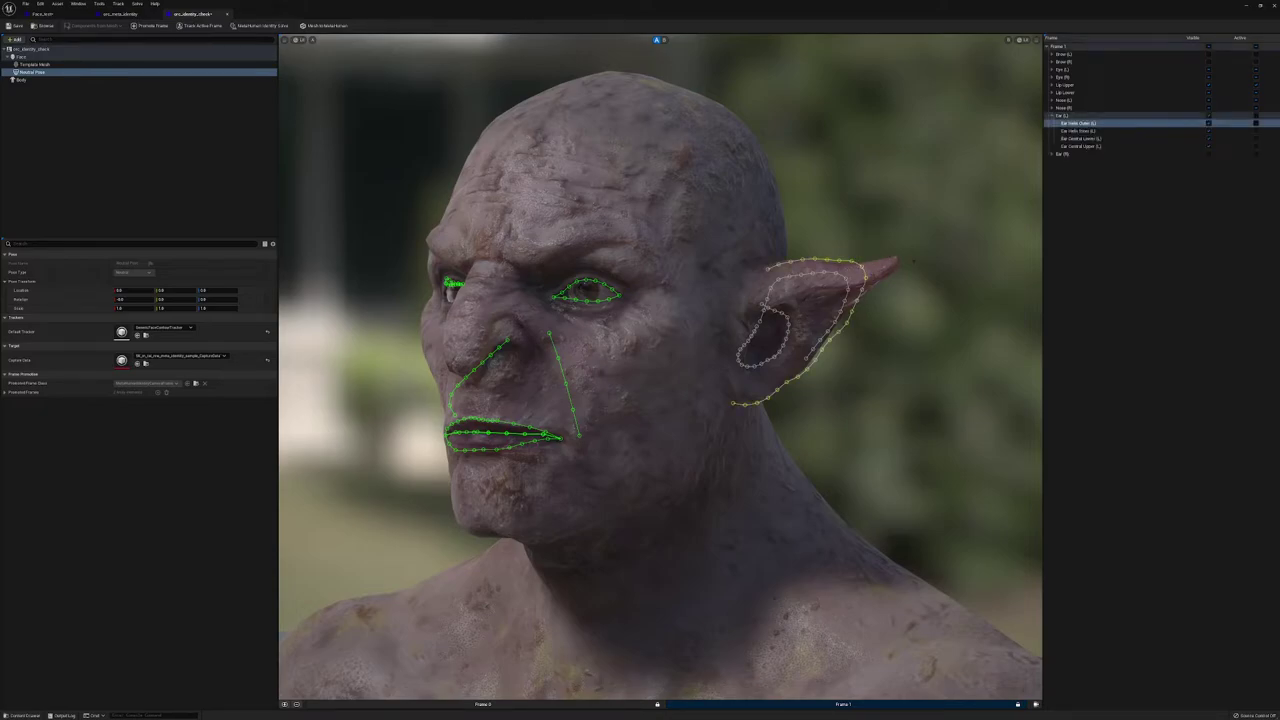
pyautogui.click(888, 262)
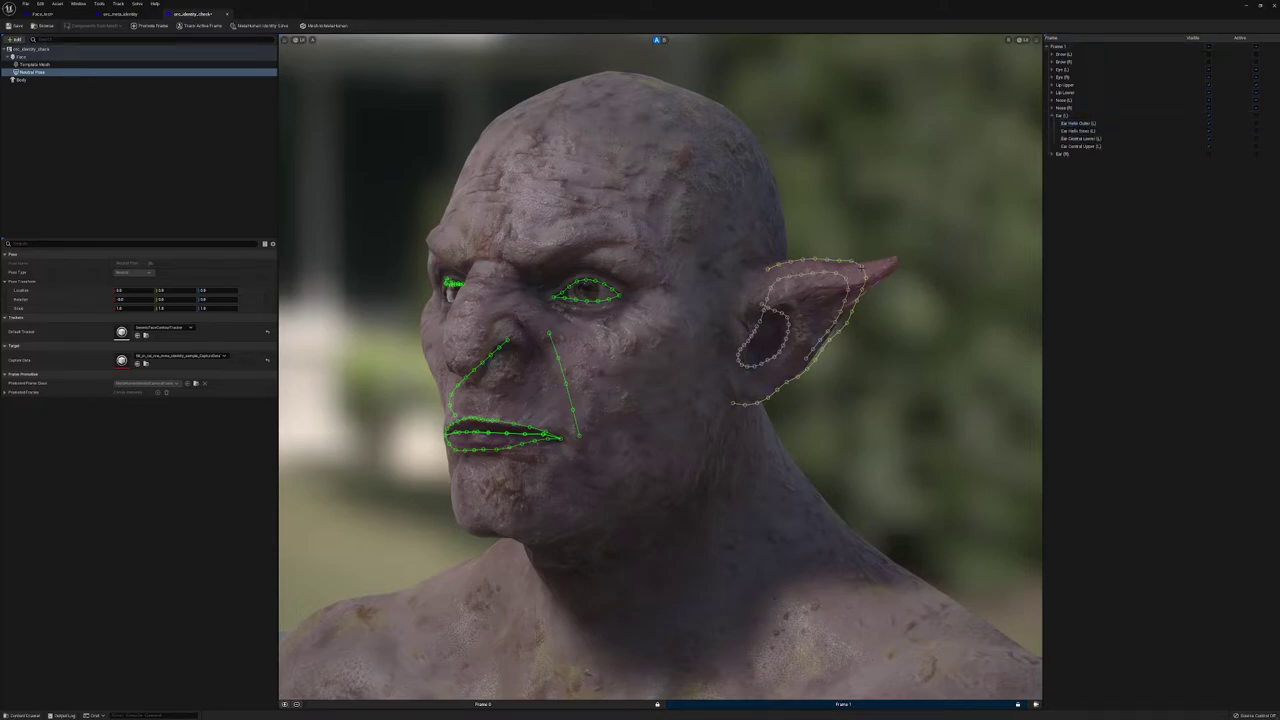
pyautogui.moveTo(861, 264); pyautogui.dragTo(848, 312)
# Step: Fit the Ear Helix Inner (L) curve in Frame 1 along the inner rim of the pointed left ear
pyautogui.click(1113, 131)
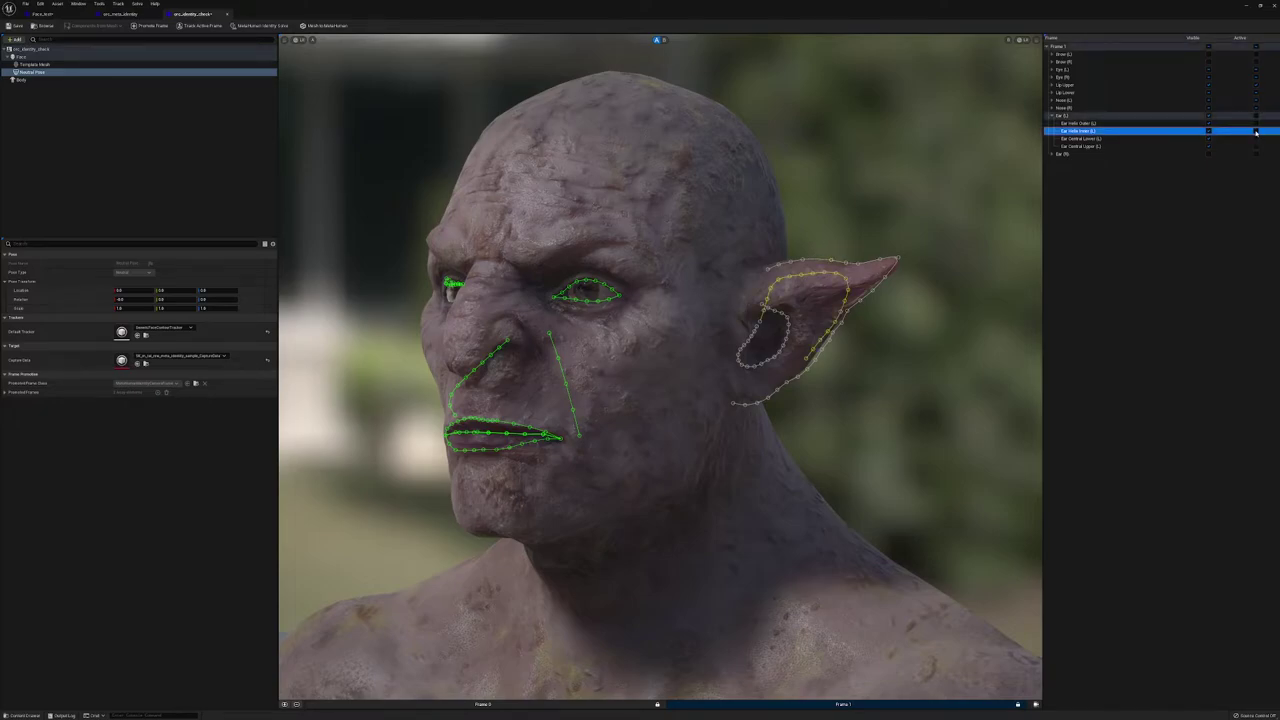
pyautogui.click(816, 272)
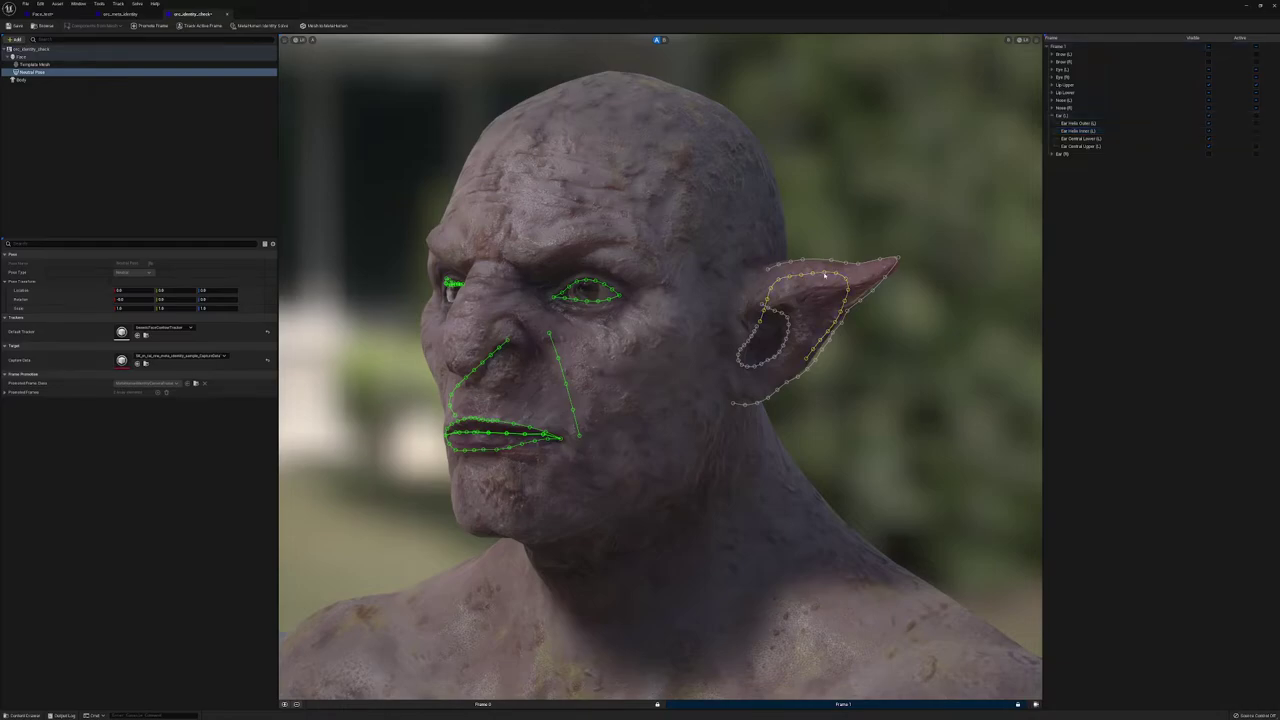
pyautogui.moveTo(817, 275); pyautogui.dragTo(852, 299)
pyautogui.click(838, 279)
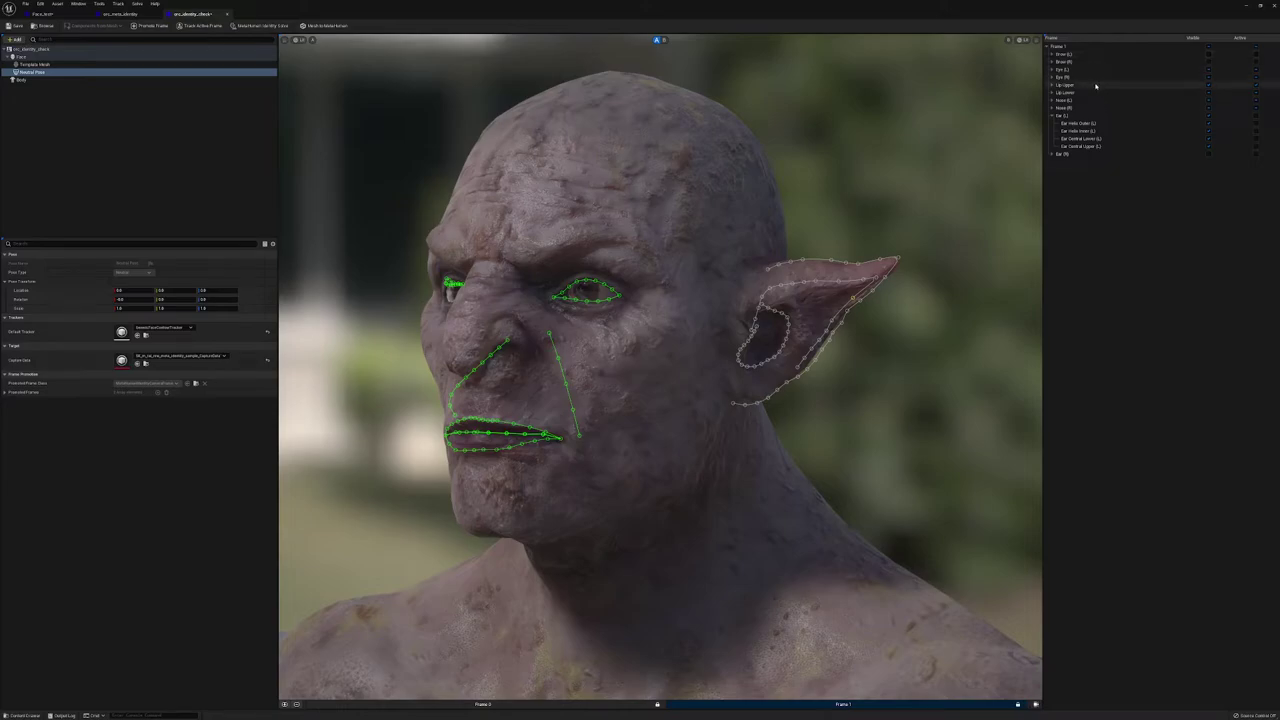
# Step: Hide the Lip Upper, Lip Lower, Nose (L), Nose (R) and Eye (R) marker curves in Frame 1
pyautogui.click(1221, 85)
pyautogui.click(1209, 85)
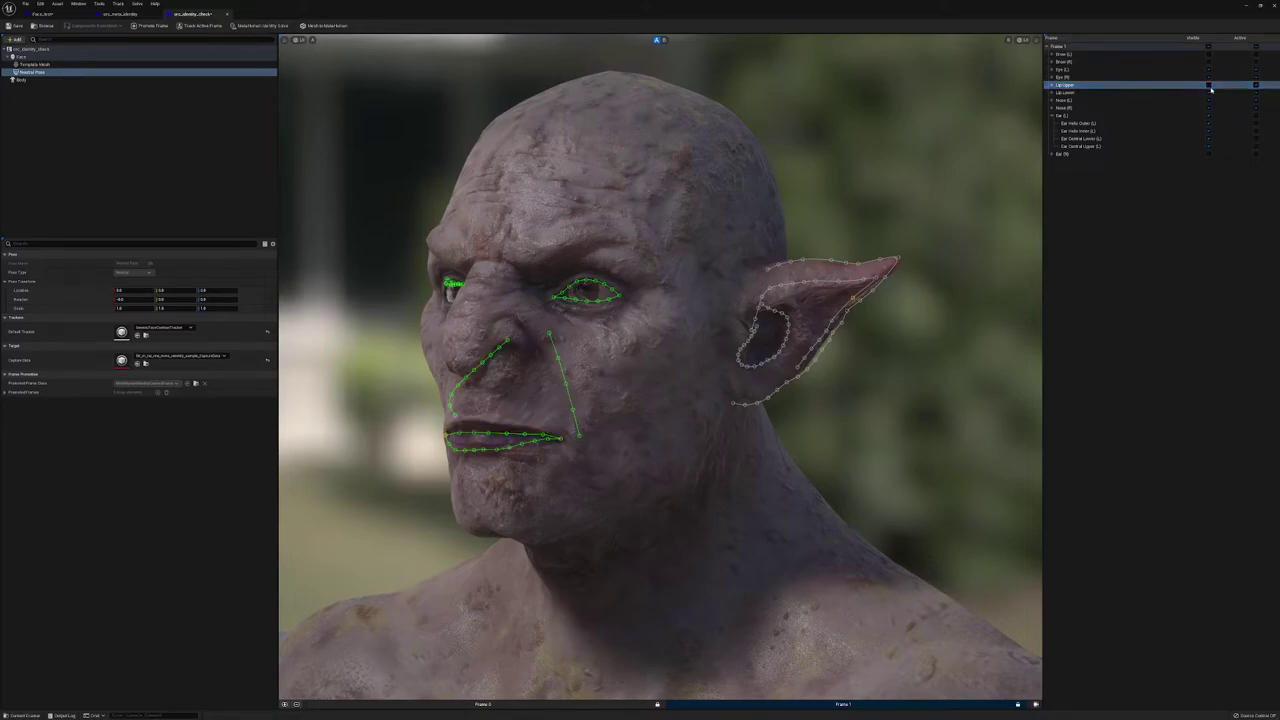
pyautogui.click(1209, 93)
pyautogui.click(1096, 100)
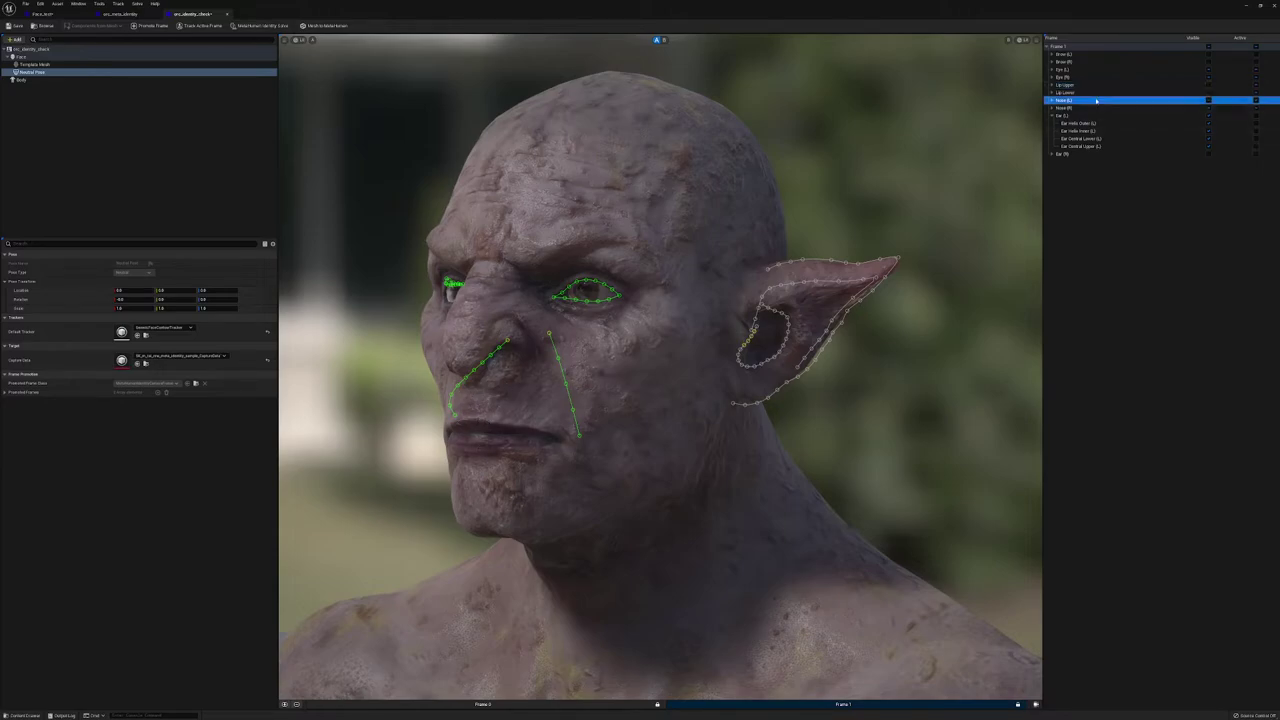
pyautogui.click(1209, 100)
pyautogui.click(1209, 108)
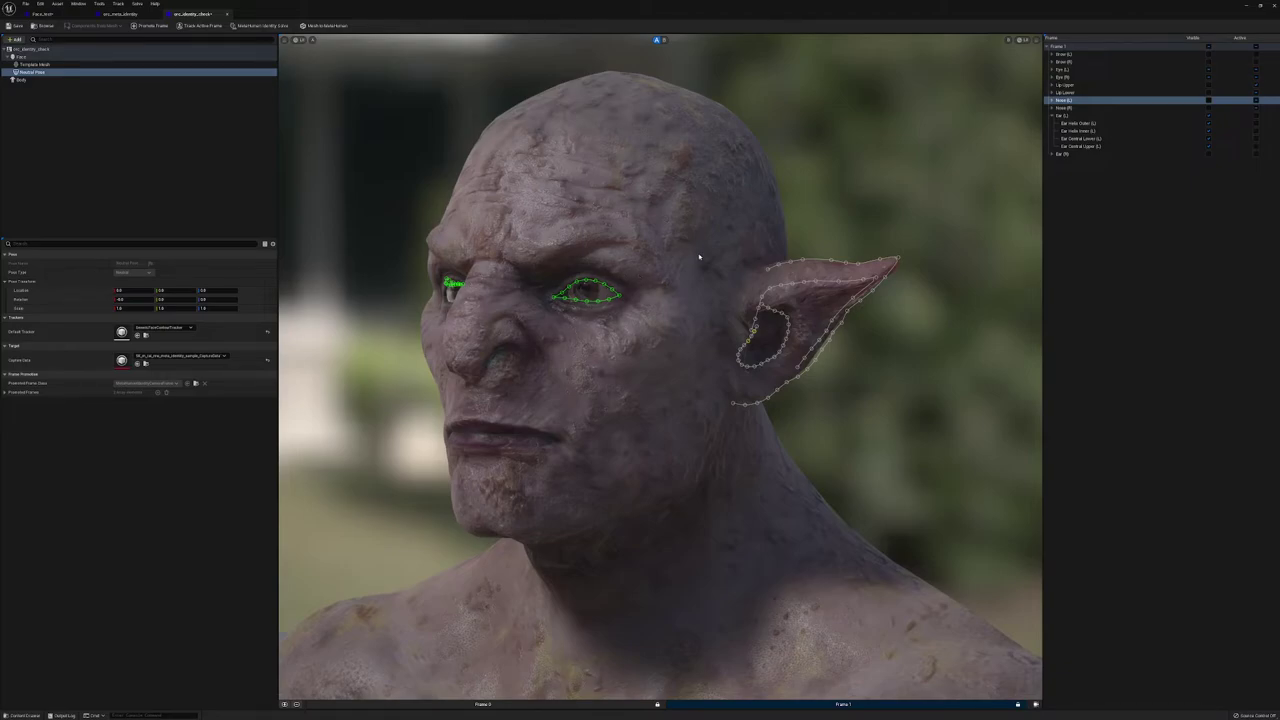
pyautogui.click(1107, 70)
pyautogui.click(1135, 77)
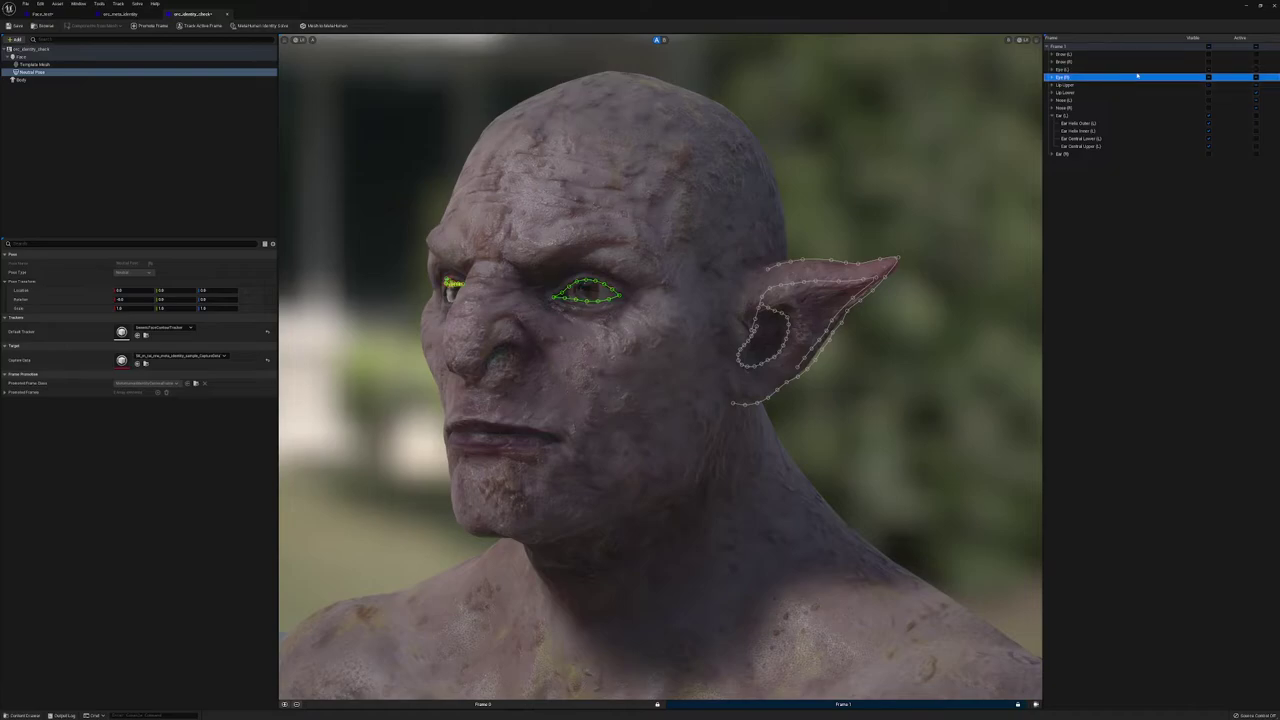
pyautogui.click(1208, 77)
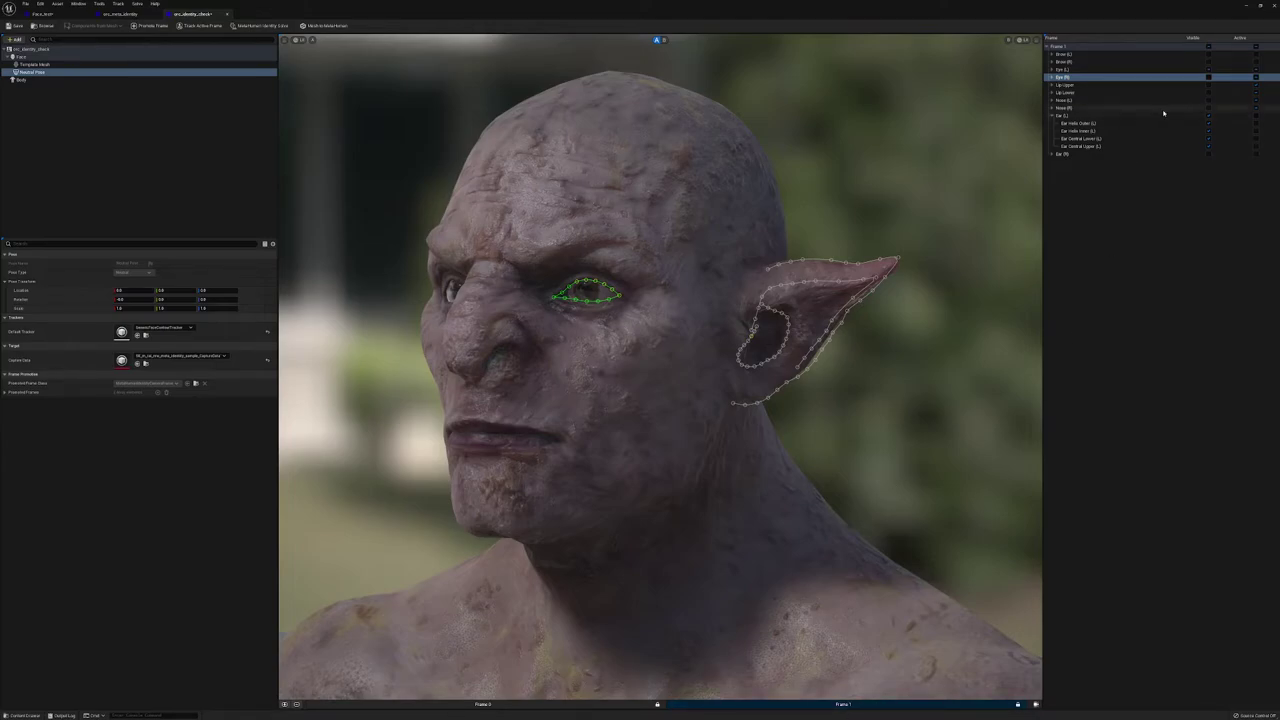
# Step: Activate the Ear (L) curves in Frame 1, including Ear Helix Outer and Ear Central Upper
pyautogui.click(1241, 121)
pyautogui.click(1256, 122)
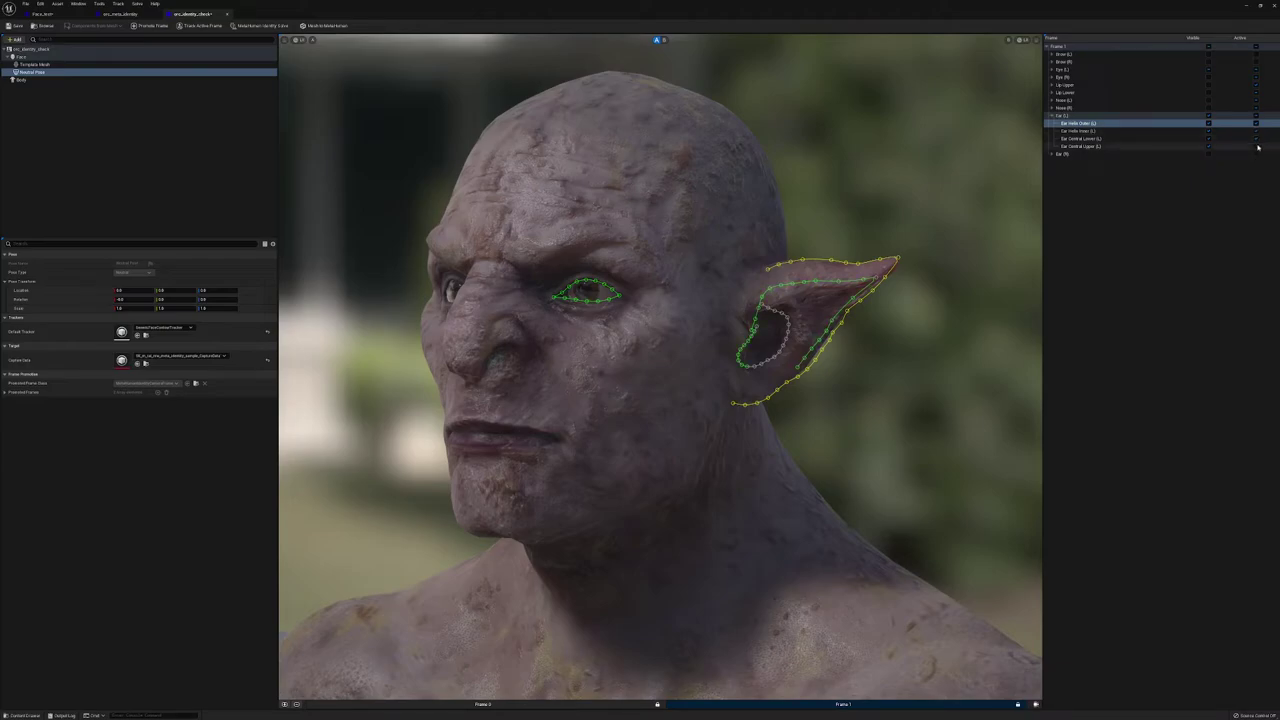
pyautogui.click(1257, 146)
# Step: Run the MetaHuman Identity Solve with both frames and inspect the template mesh in view B from Frame 1 and Frame 0
pyautogui.click(254, 26)
pyautogui.click(659, 39)
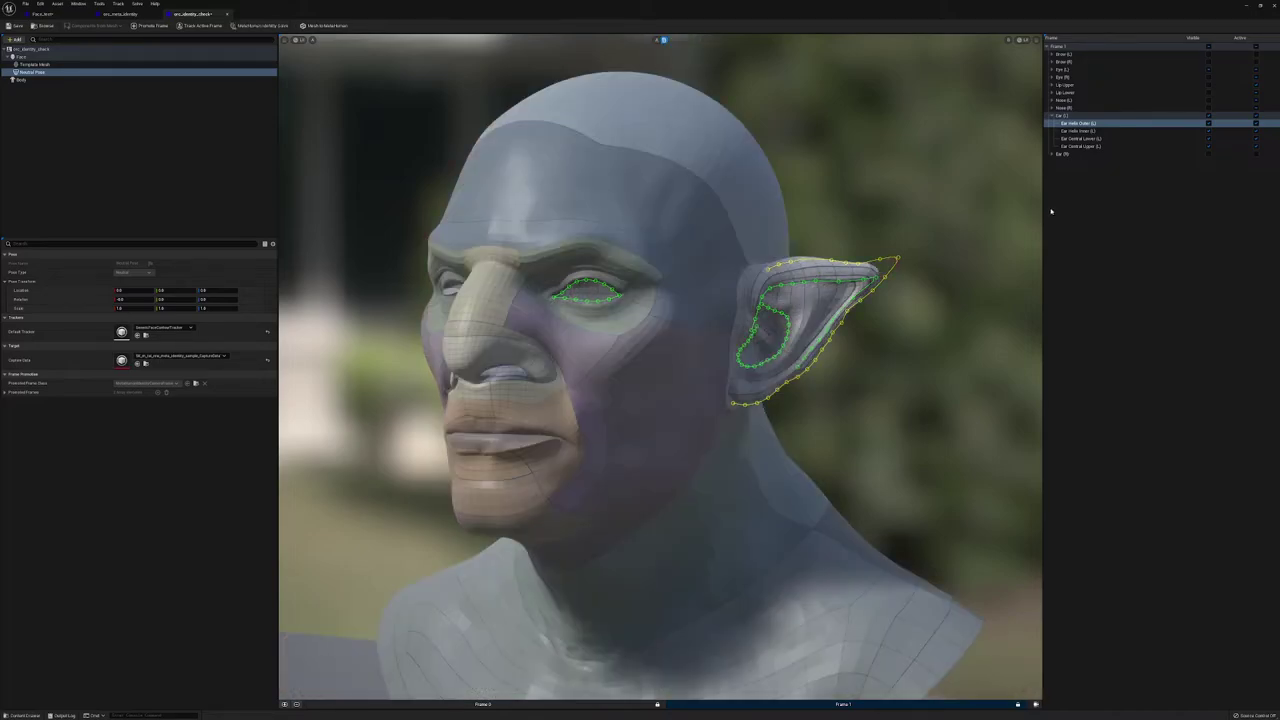
pyautogui.click(868, 211)
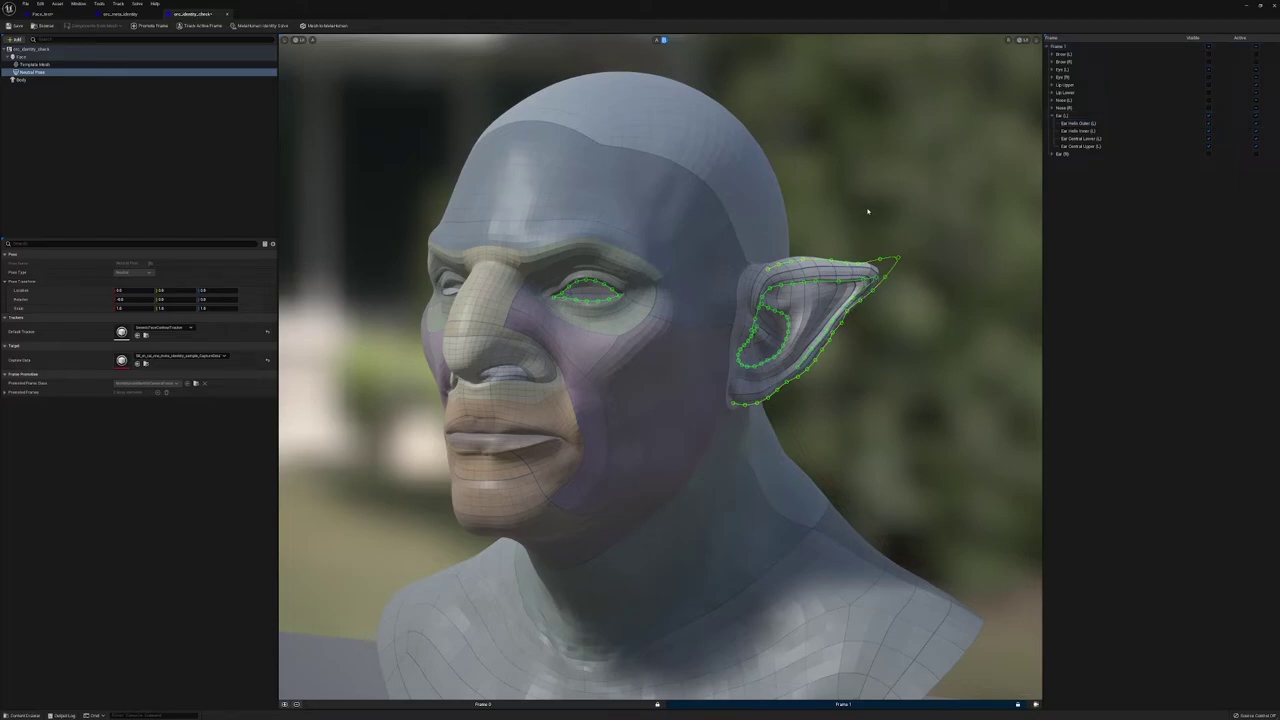
pyautogui.click(557, 703)
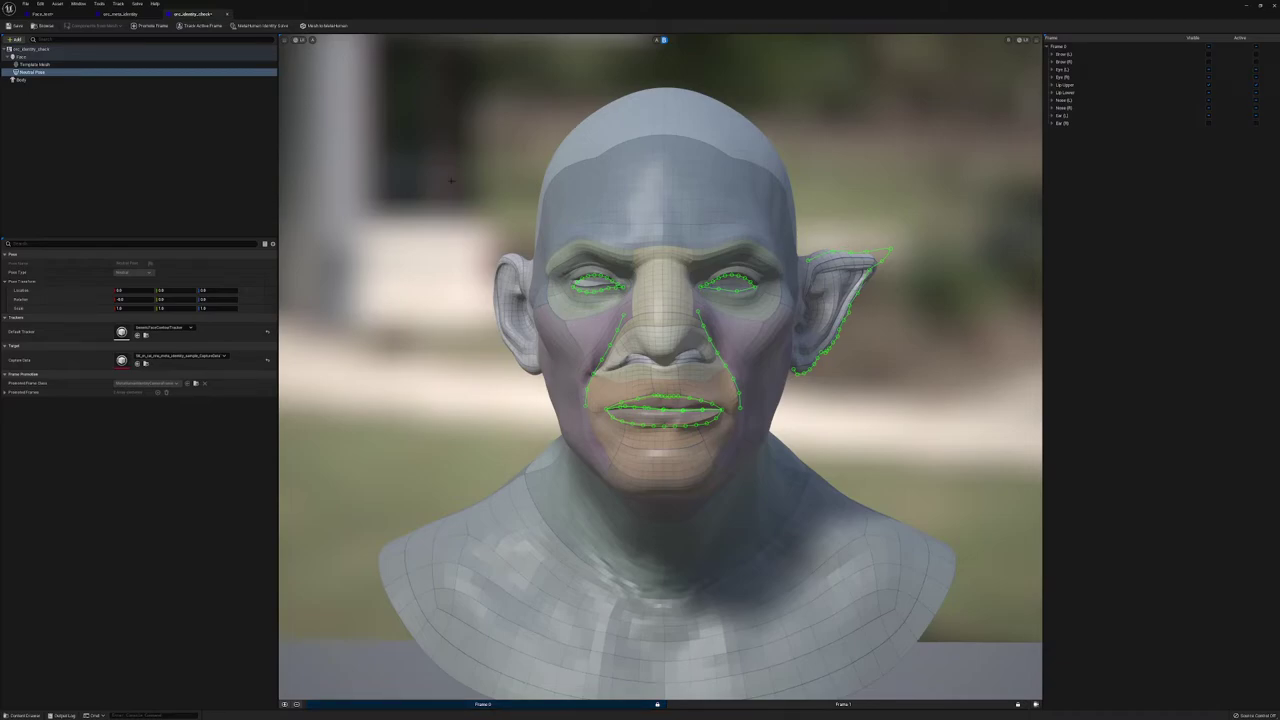
# Step: Switch the identity viewport to view A to compare the original orc head and its marker curves with the template mesh
pyautogui.click(656, 40)
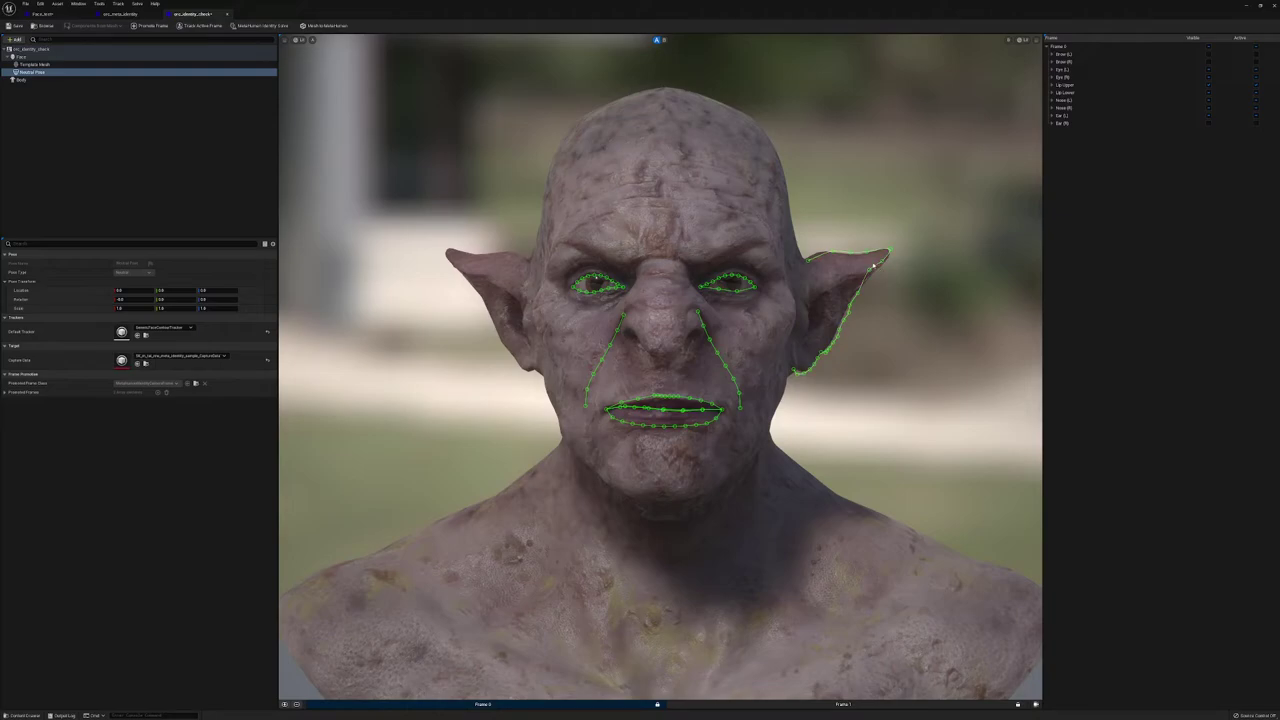
pyautogui.click(658, 41)
pyautogui.click(657, 41)
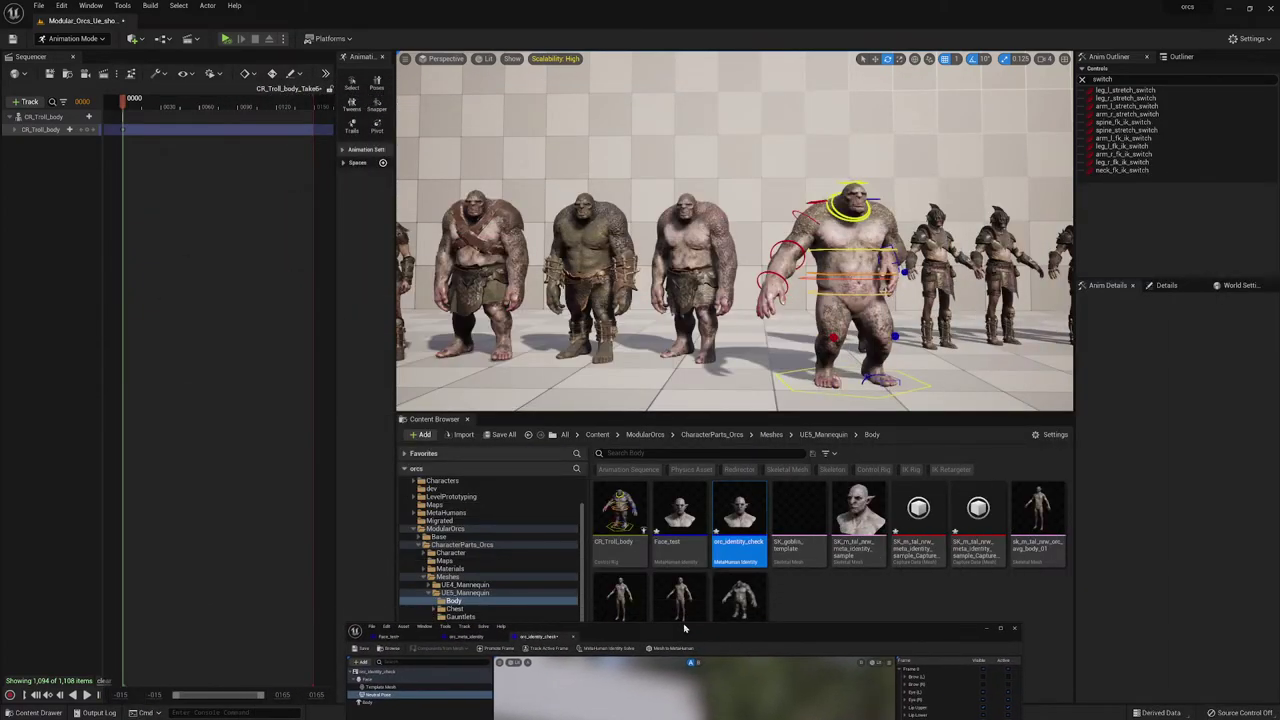
# Step: Move the floating identity editor window up over the level editor and view the orc head closer
pyautogui.moveTo(688, 627); pyautogui.dragTo(709, 610)
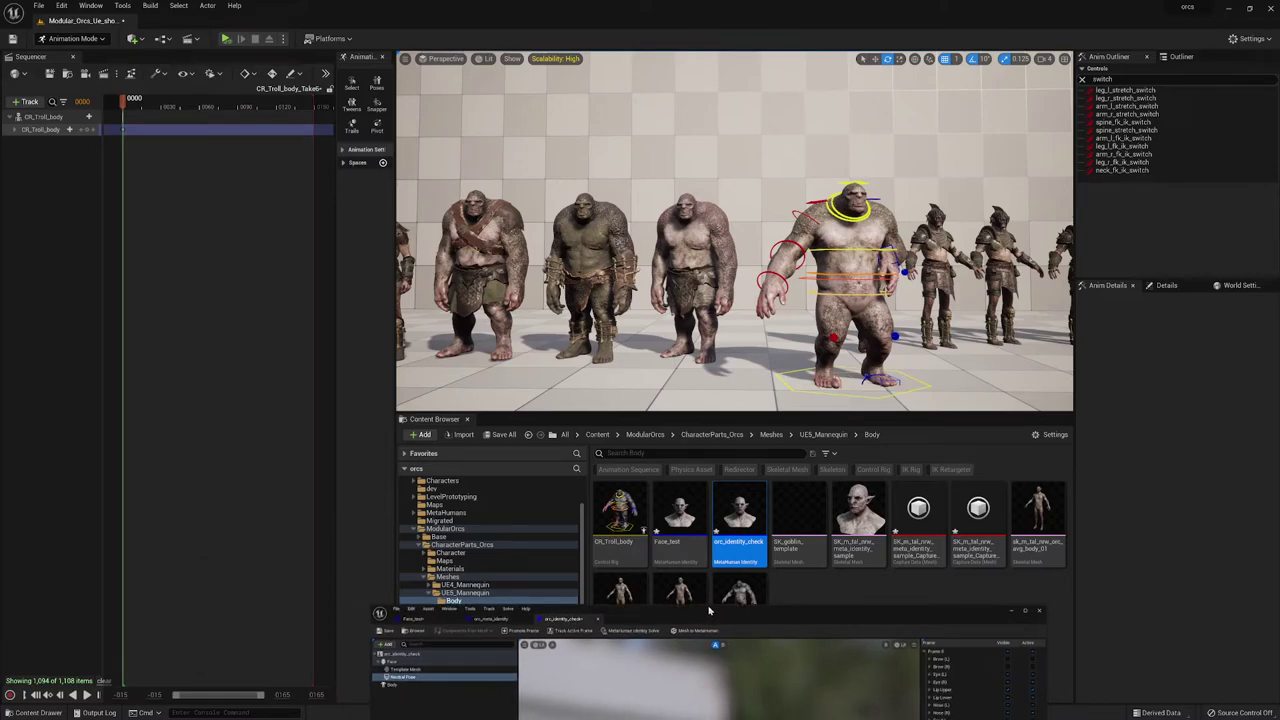
pyautogui.moveTo(709, 610); pyautogui.dragTo(810, 265)
pyautogui.moveTo(810, 262); pyautogui.dragTo(807, 261)
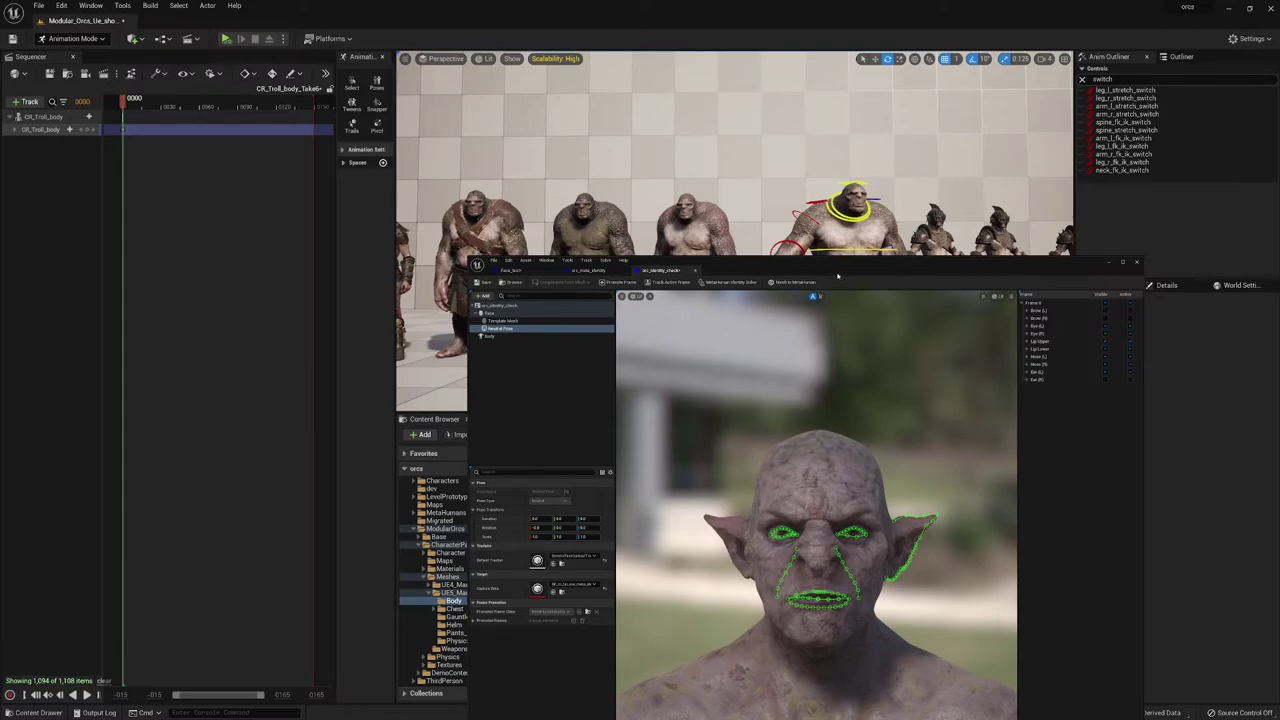
pyautogui.moveTo(840, 275); pyautogui.dragTo(855, 212)
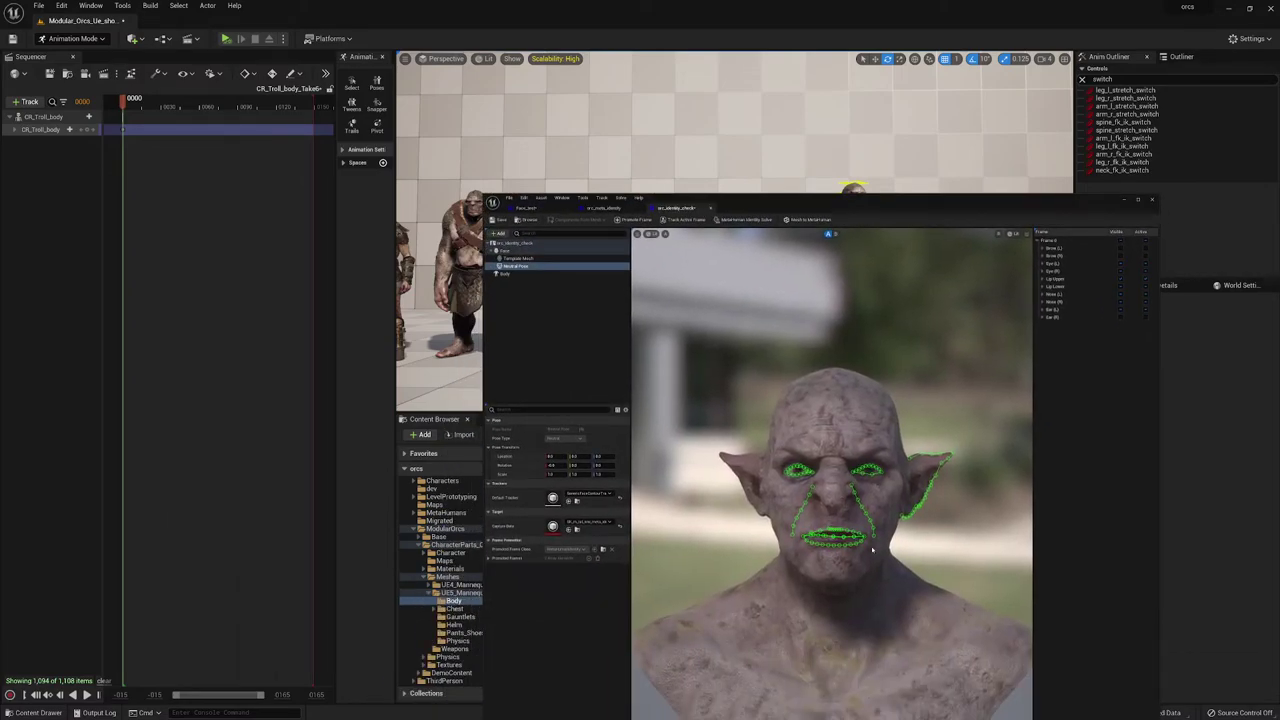
pyautogui.scroll(2, 872, 549)
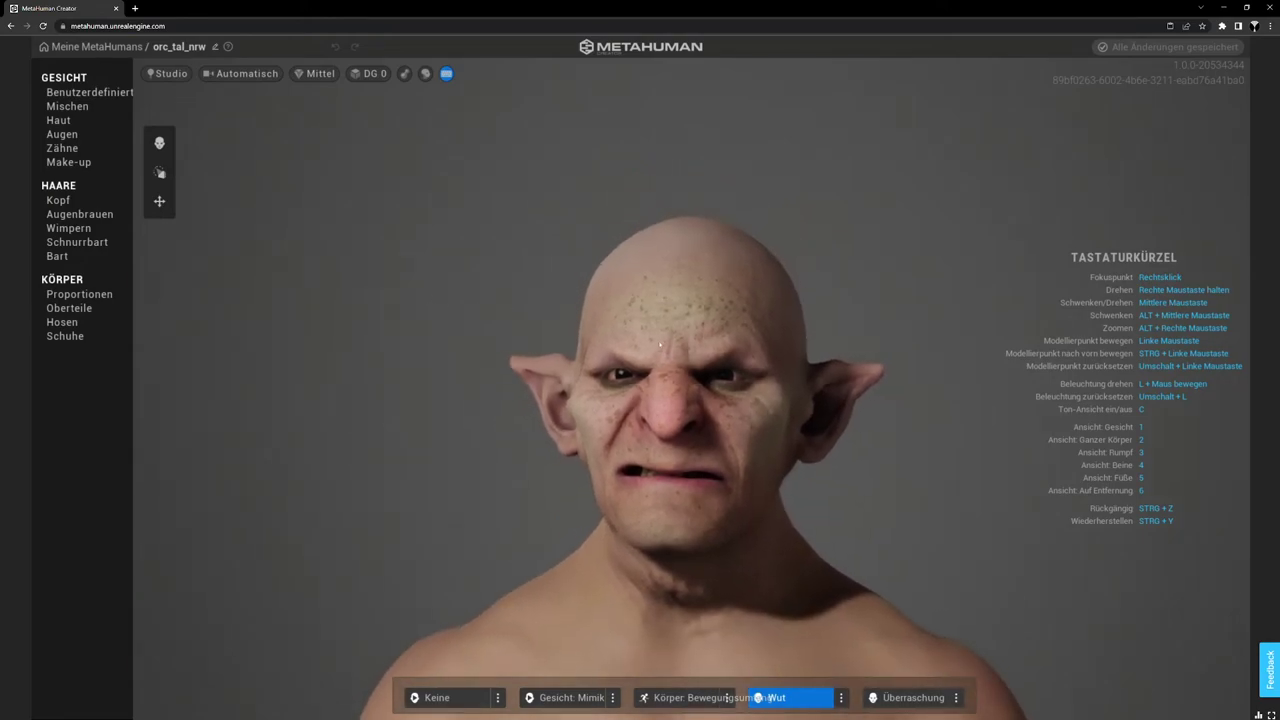
# Step: Switch to MetaHuman Creator and change the Wut preview slot of orc_tal_nrw to the Überraschung expression
pyautogui.click(843, 698)
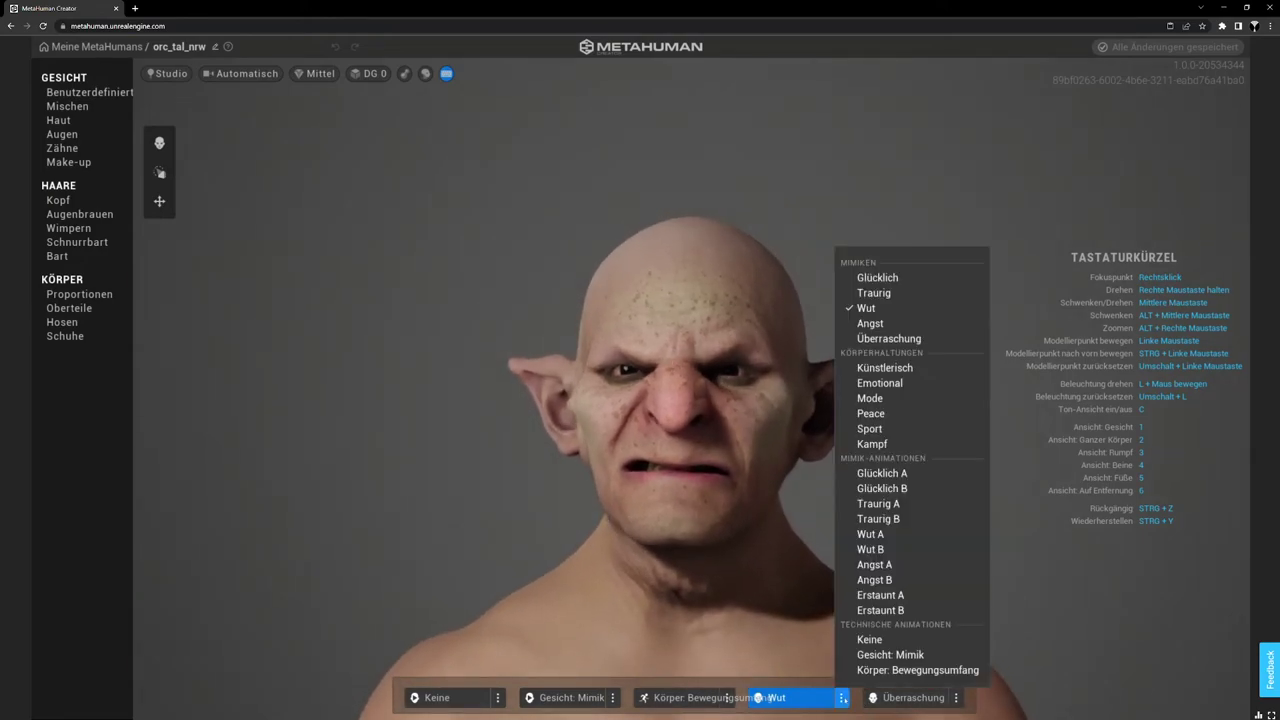
pyautogui.click(923, 340)
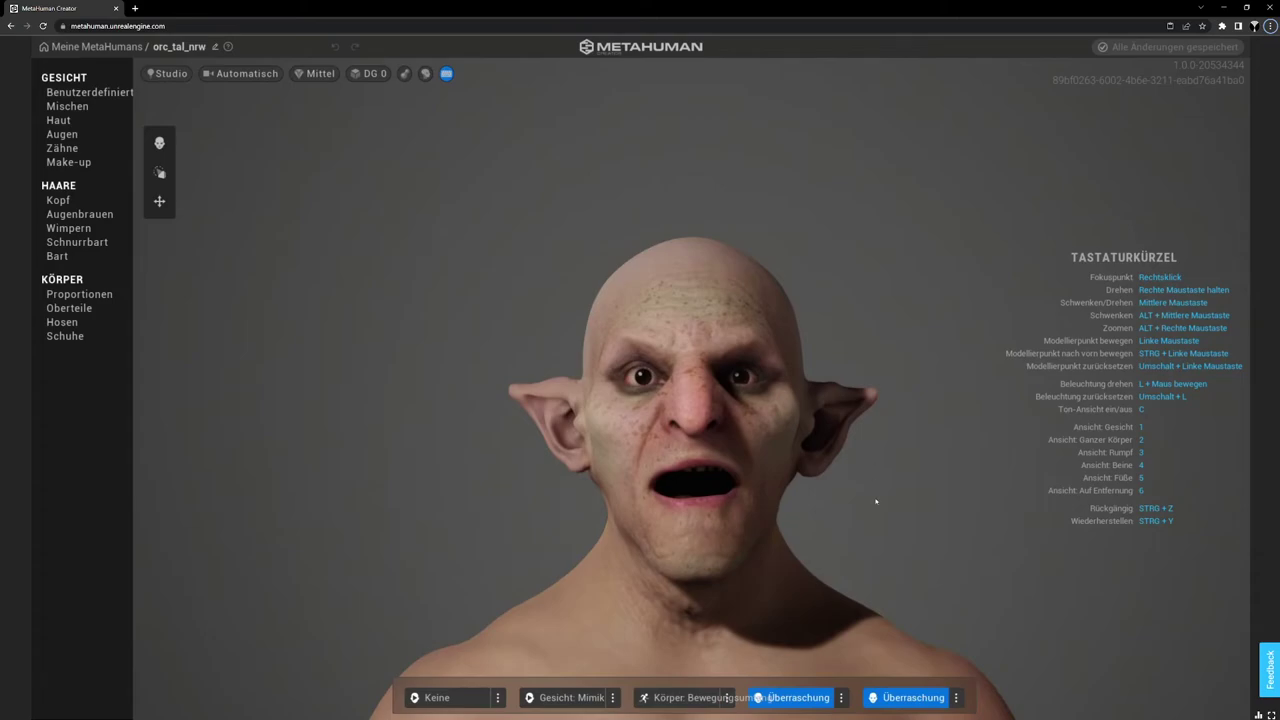
# Step: Open the Mischen (Blend) settings and sculpt the orc's pointed ears slightly upward with symmetry on
pyautogui.click(67, 106)
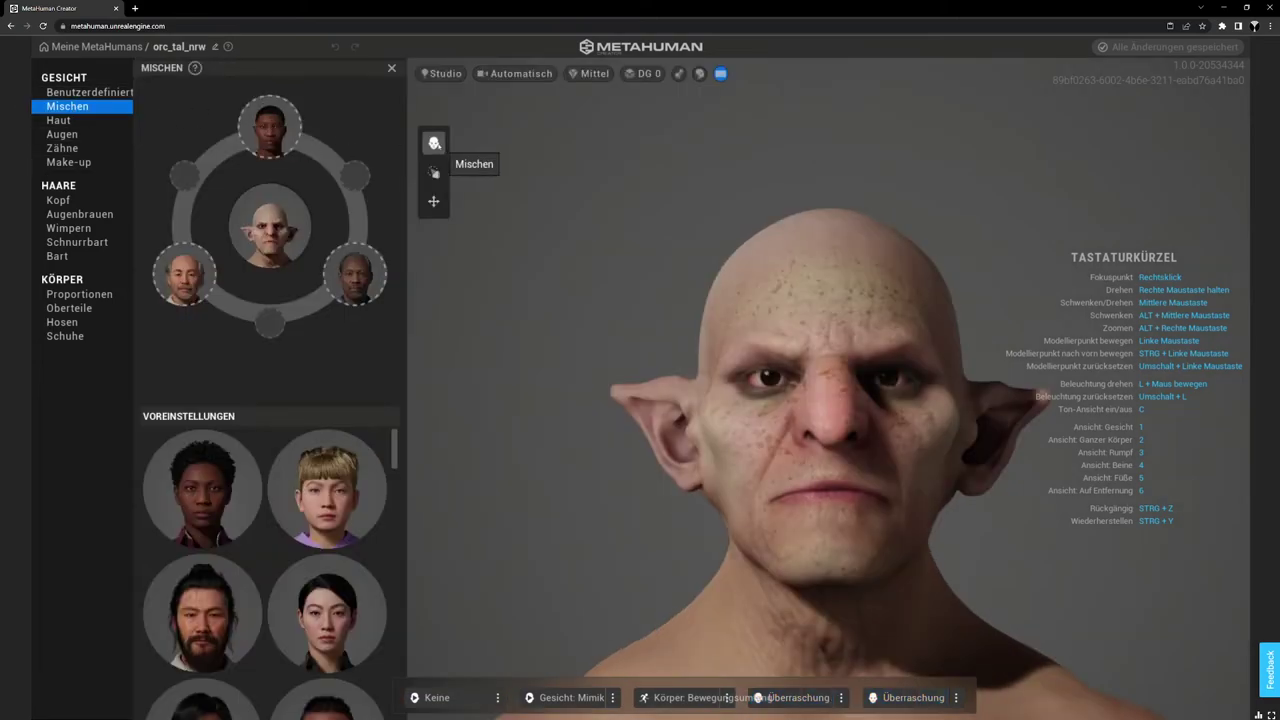
pyautogui.click(433, 172)
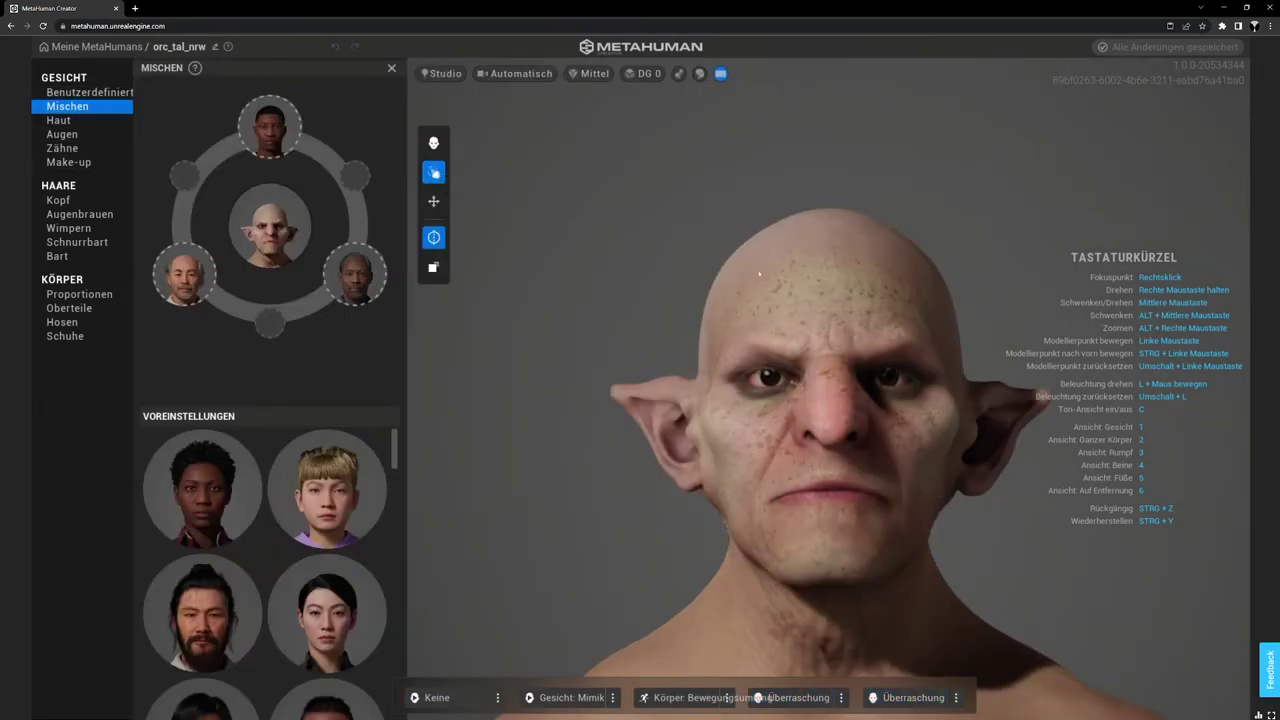
pyautogui.moveTo(1005, 395)
pyautogui.mouseDown()
pyautogui.moveTo(1012, 370)
pyautogui.moveTo(980, 346)
pyautogui.moveTo(997, 418)
pyautogui.moveTo(995, 385)
pyautogui.mouseUp()
# Step: Try the Bewegen (Move) tool on the ear and examine the facial move guides from the front, side and three-quarter views
pyautogui.click(433, 201)
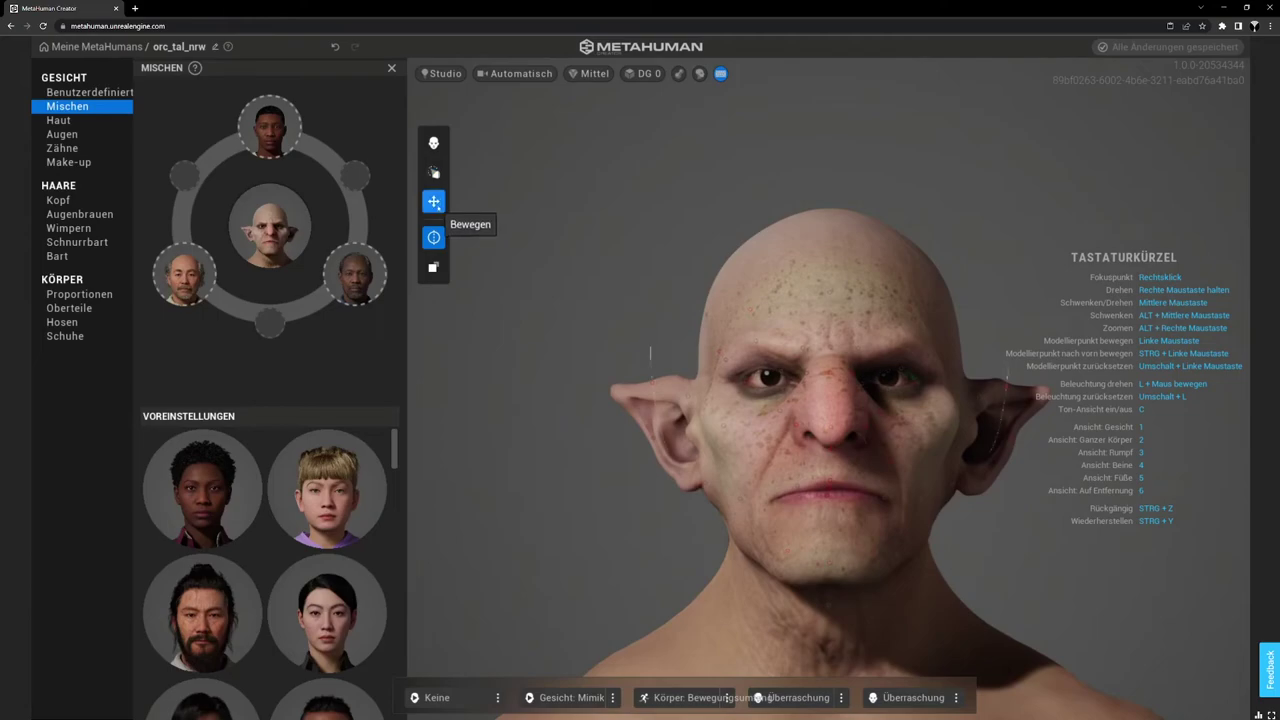
pyautogui.moveTo(654, 416)
pyautogui.mouseDown()
pyautogui.moveTo(643, 517)
pyautogui.moveTo(660, 340)
pyautogui.moveTo(691, 406)
pyautogui.moveTo(651, 503)
pyautogui.moveTo(666, 380)
pyautogui.moveTo(654, 508)
pyautogui.moveTo(598, 406)
pyautogui.moveTo(640, 420)
pyautogui.moveTo(650, 400)
pyautogui.mouseUp()
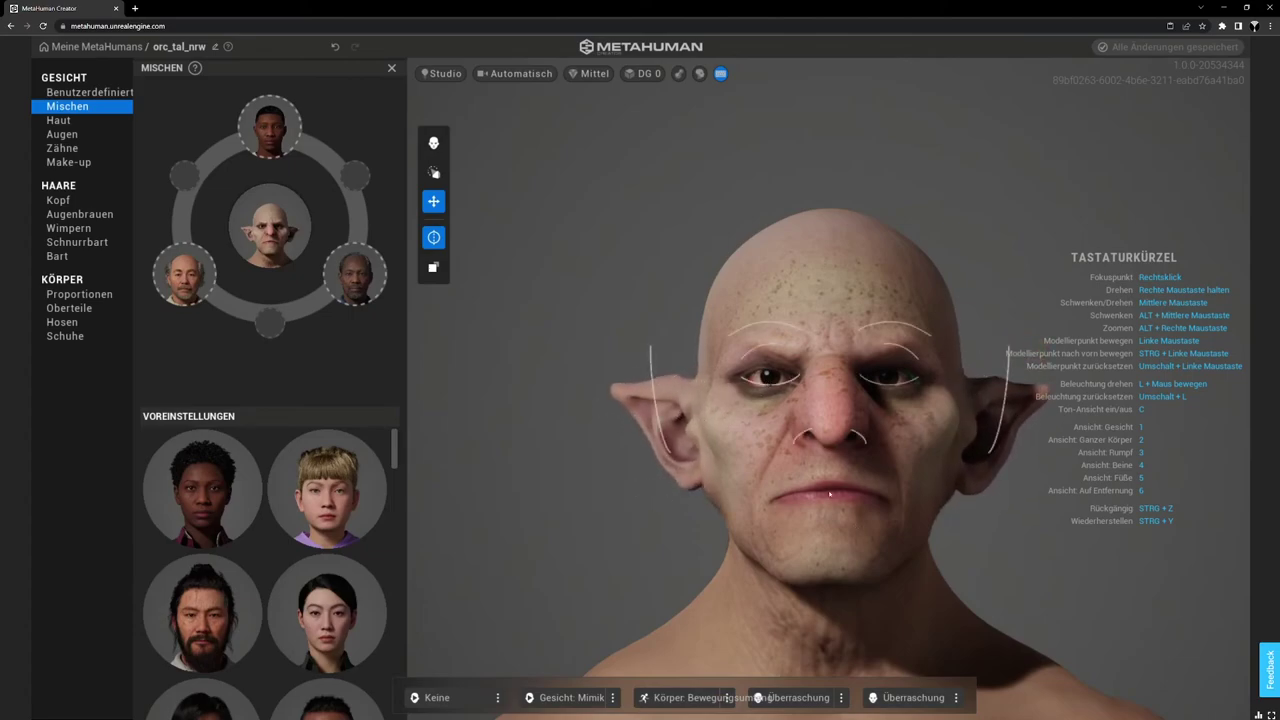
pyautogui.moveTo(758, 494); pyautogui.dragTo(660, 494, button='right')
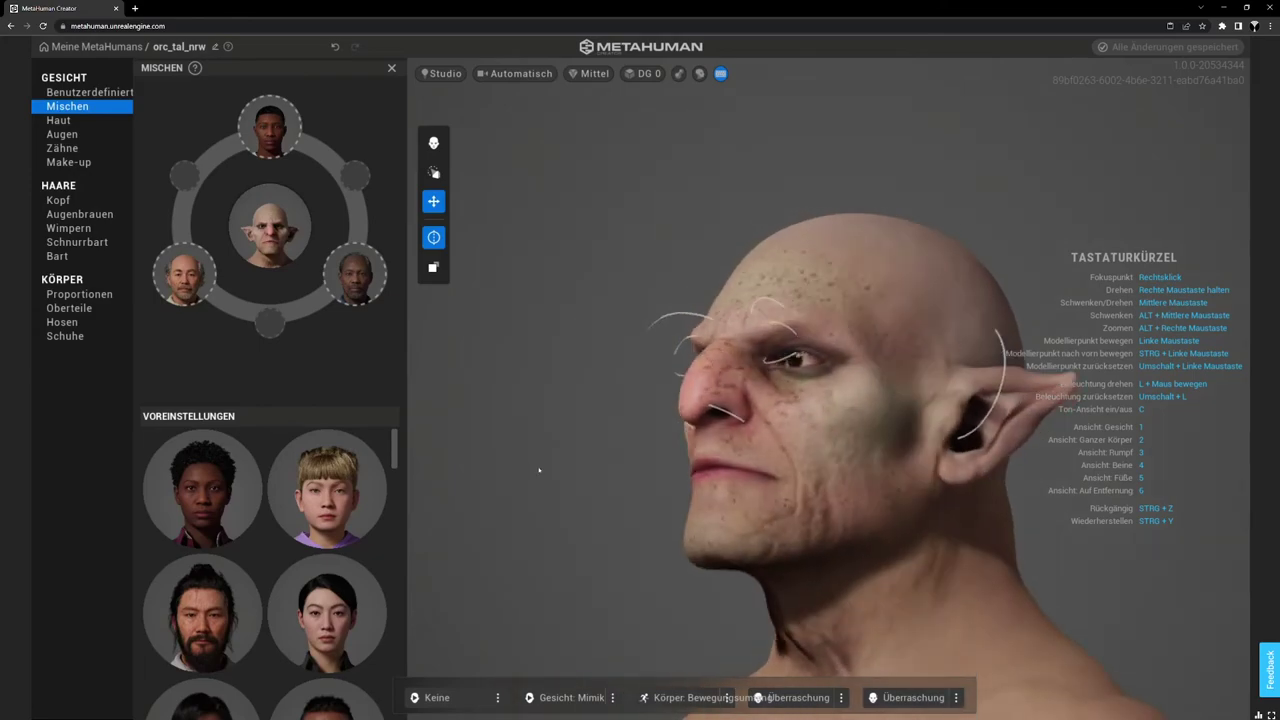
pyautogui.moveTo(734, 491); pyautogui.dragTo(643, 469)
pyautogui.moveTo(660, 484); pyautogui.dragTo(776, 436, button='right')
pyautogui.scroll(2, 776, 436)
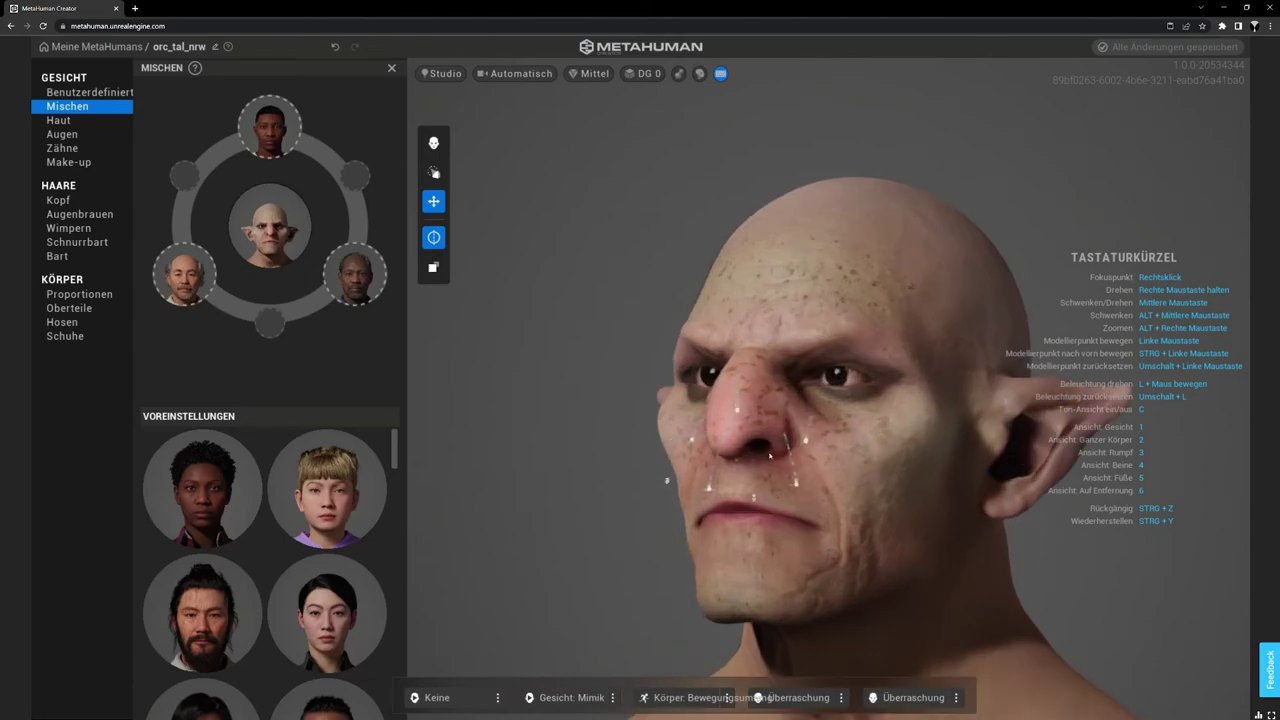
pyautogui.moveTo(741, 432); pyautogui.dragTo(872, 425, button='right')
pyautogui.moveTo(878, 416); pyautogui.dragTo(863, 395)
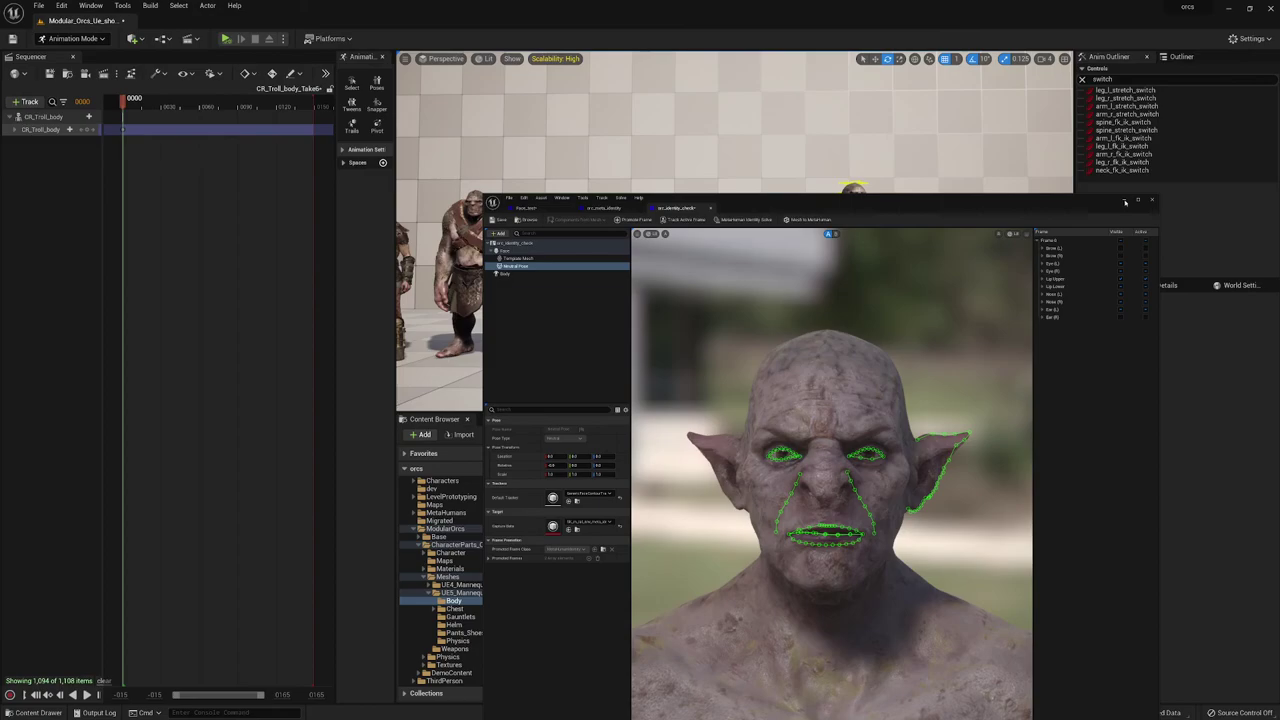
# Step: Switch back to Unreal Editor, minimize the identity editor, and simulate the level to view the animated lineup of orcs and trolls
pyautogui.click(1121, 198)
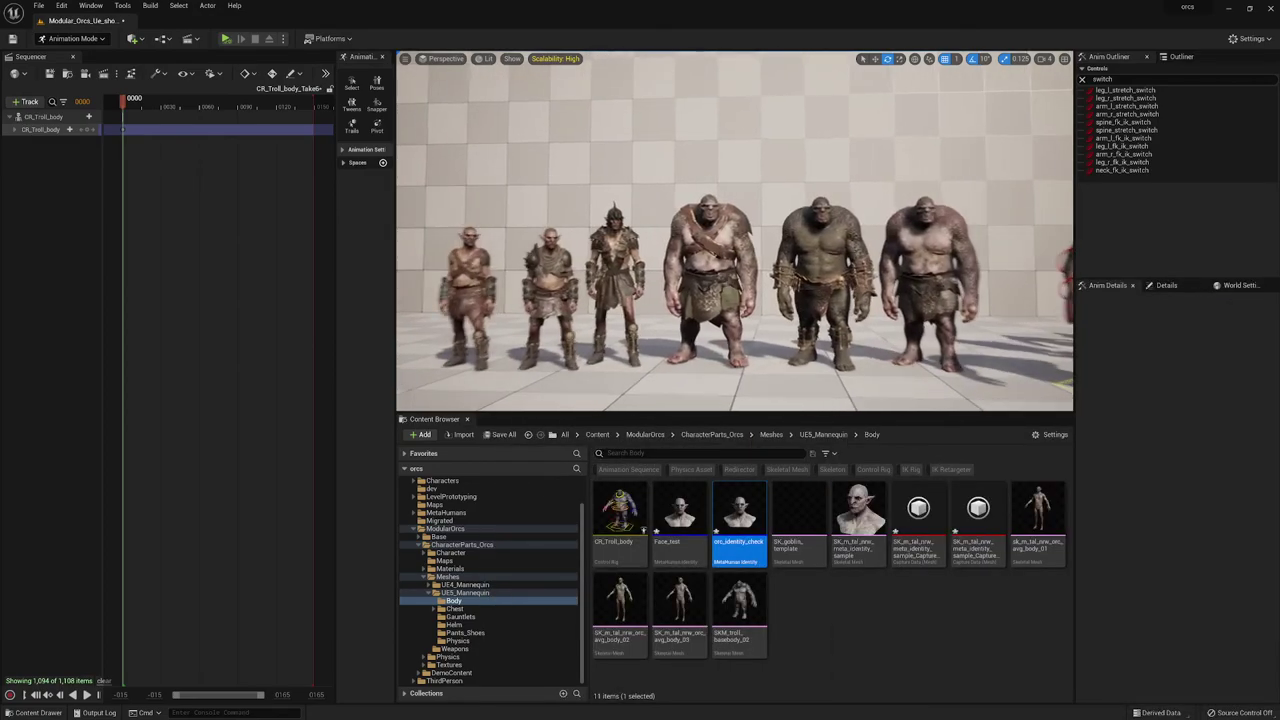
pyautogui.press('a')
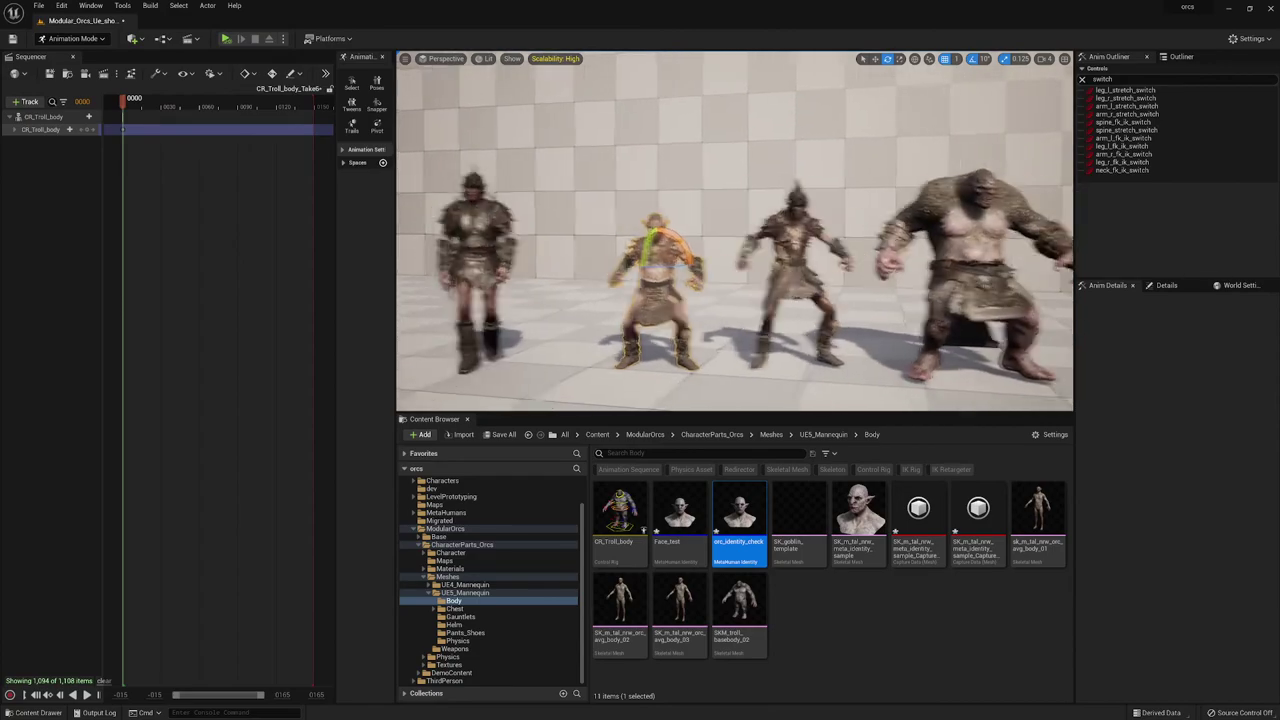
pyautogui.hotkey('alt', 's')
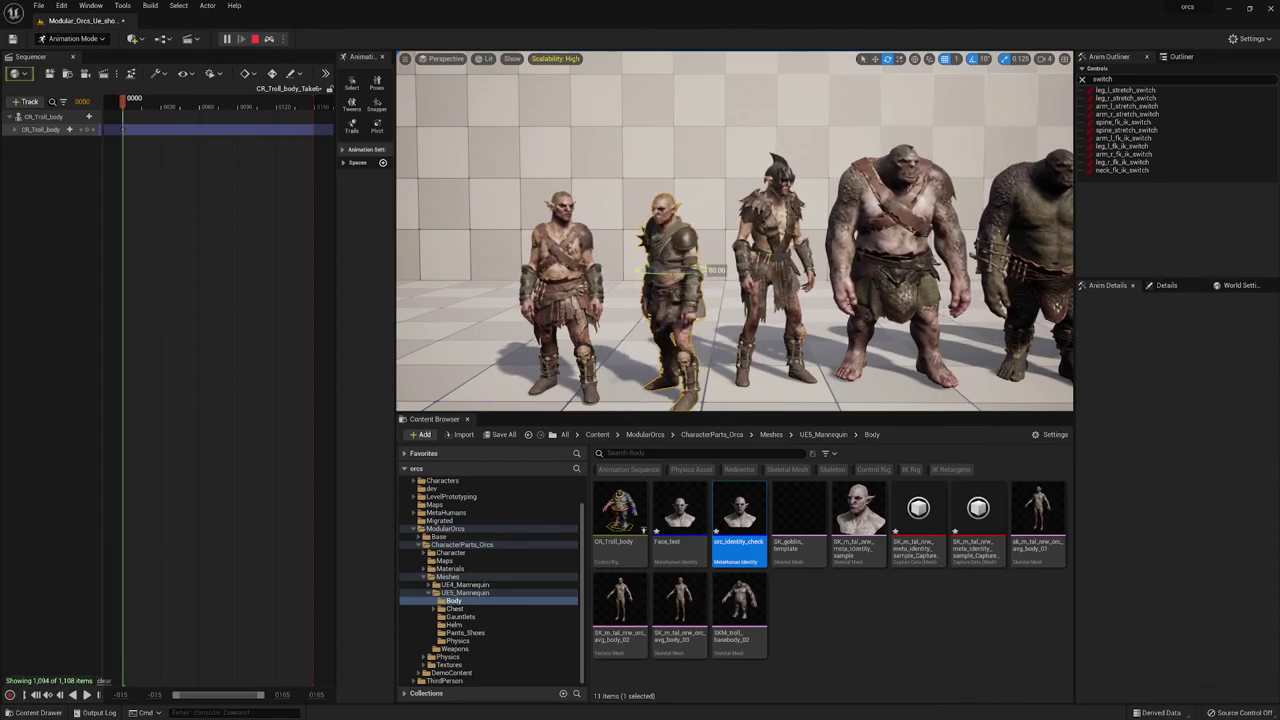
pyautogui.moveTo(723, 270); pyautogui.dragTo(420, 268, button='right')
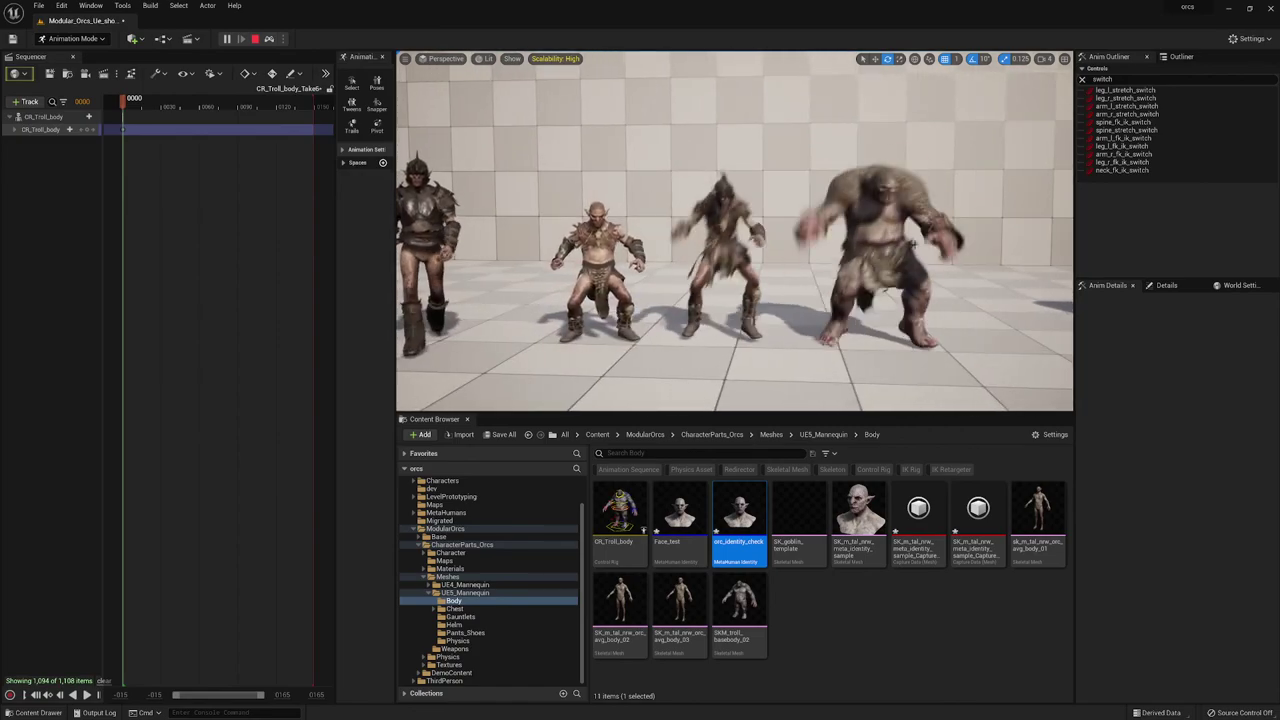